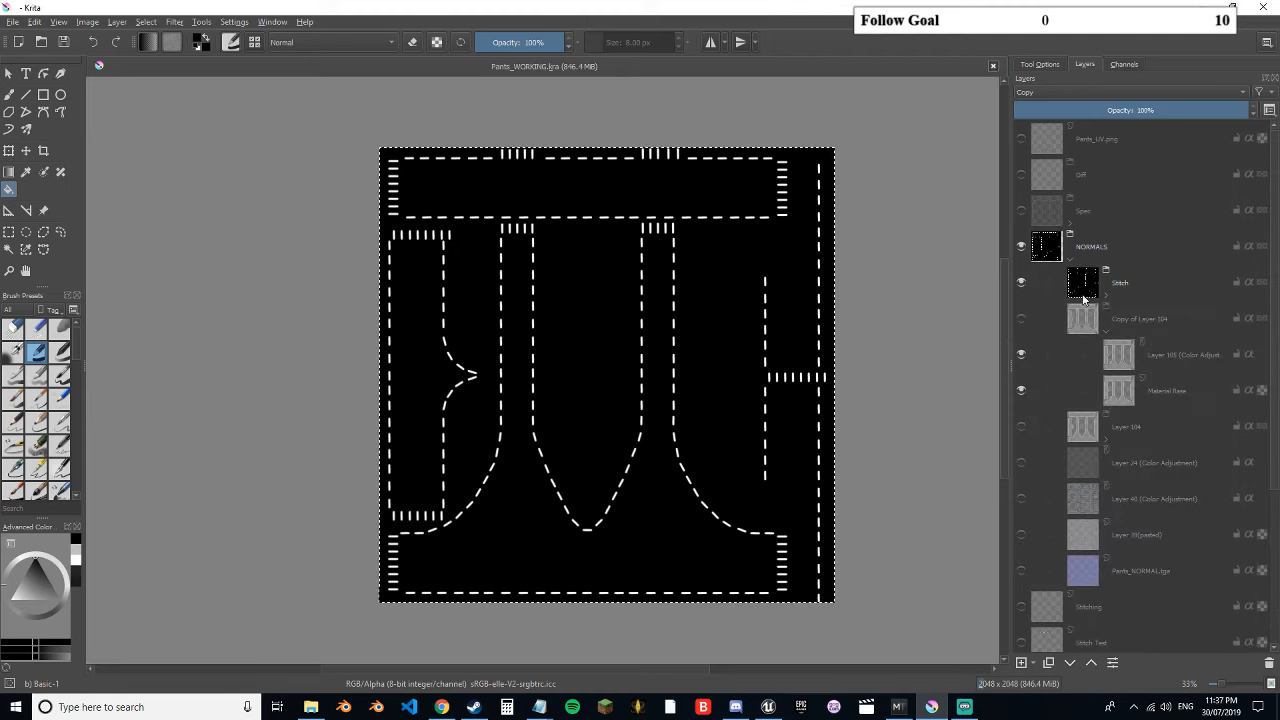
- In the NORMALS group, hide Stitch and show Layer 104, the Layer 24 and Layer 40 color adjustments, and the pasted layer
click(1022, 283)
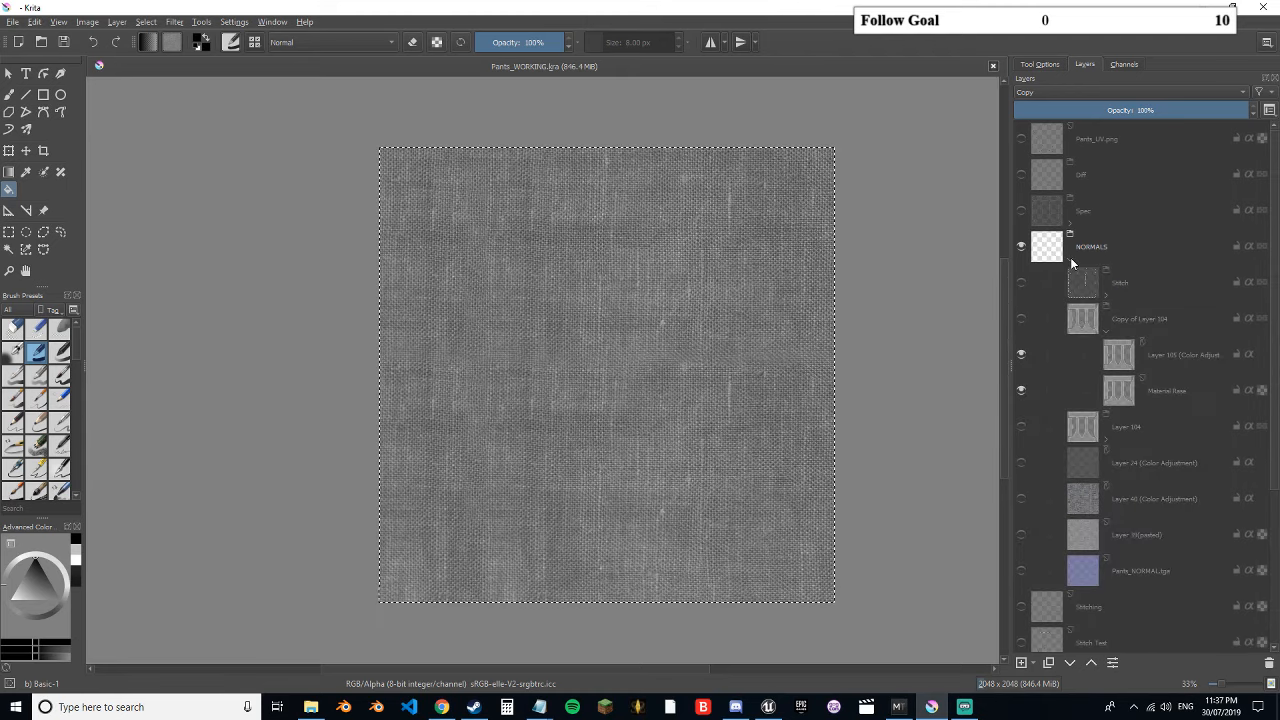
click(1022, 430)
click(1022, 462)
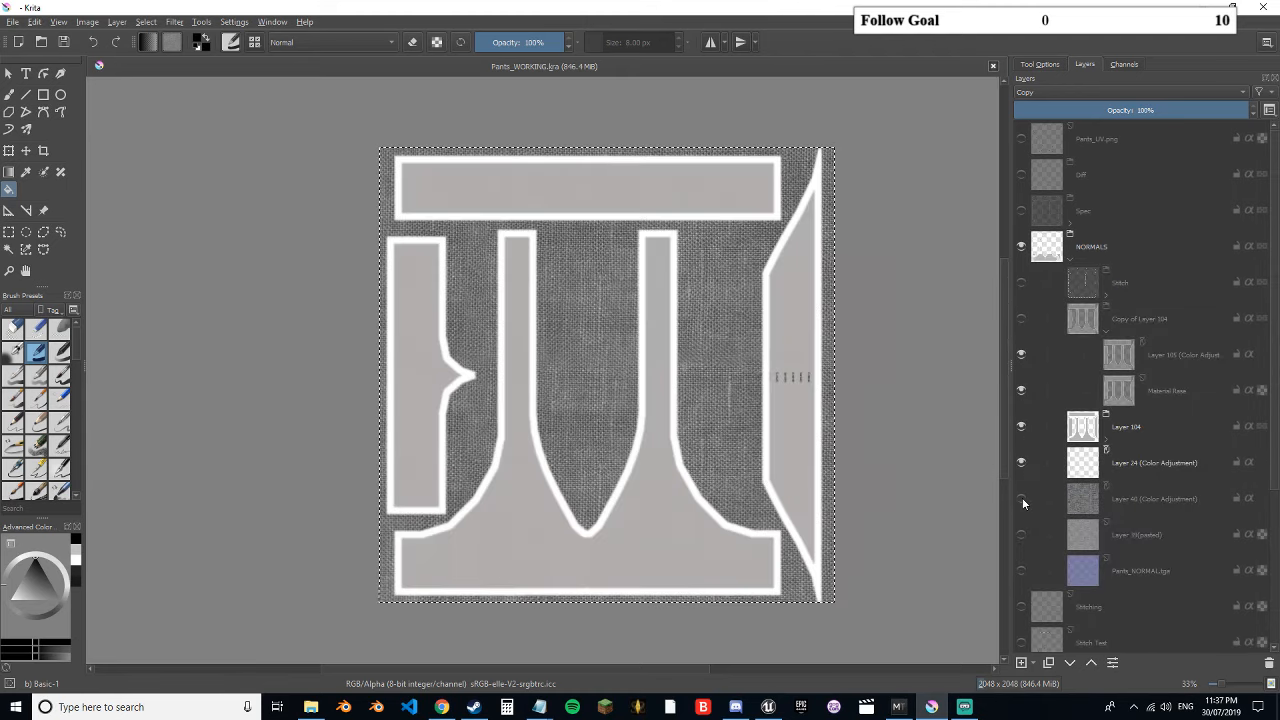
click(1022, 498)
click(1022, 533)
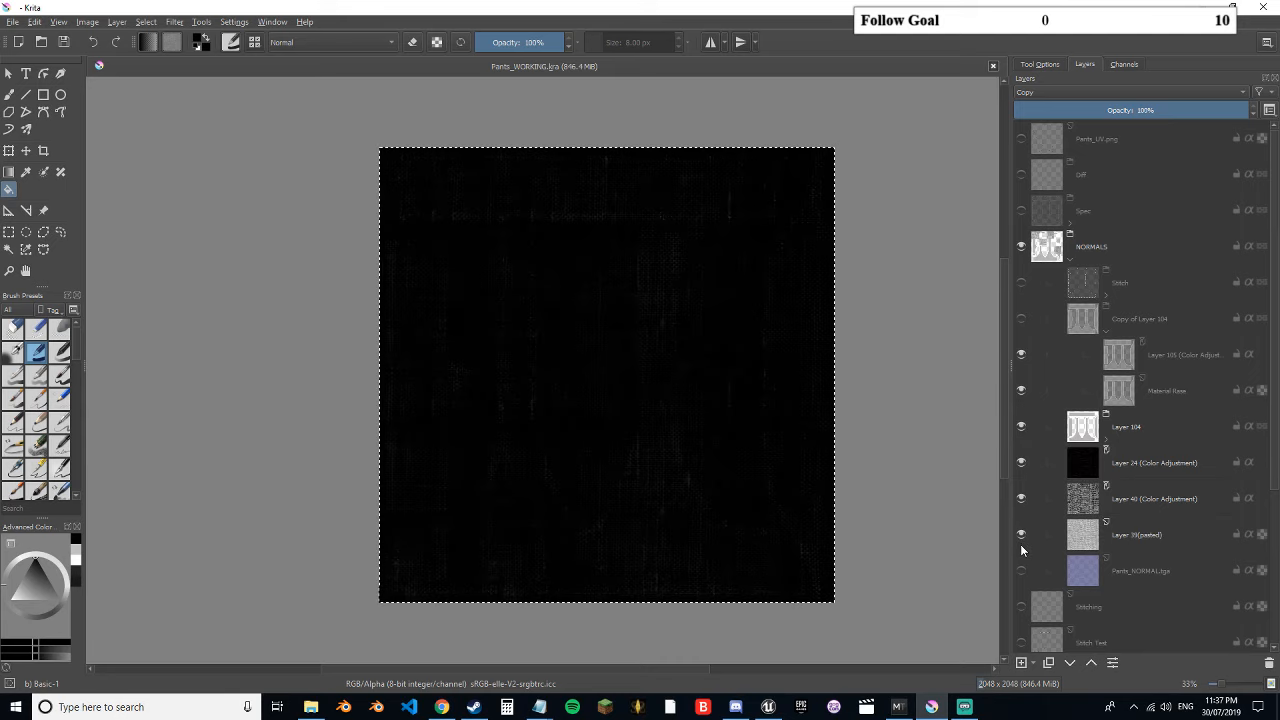
- Show the Stitch group and hide the StitchBase layer inside it
click(1019, 283)
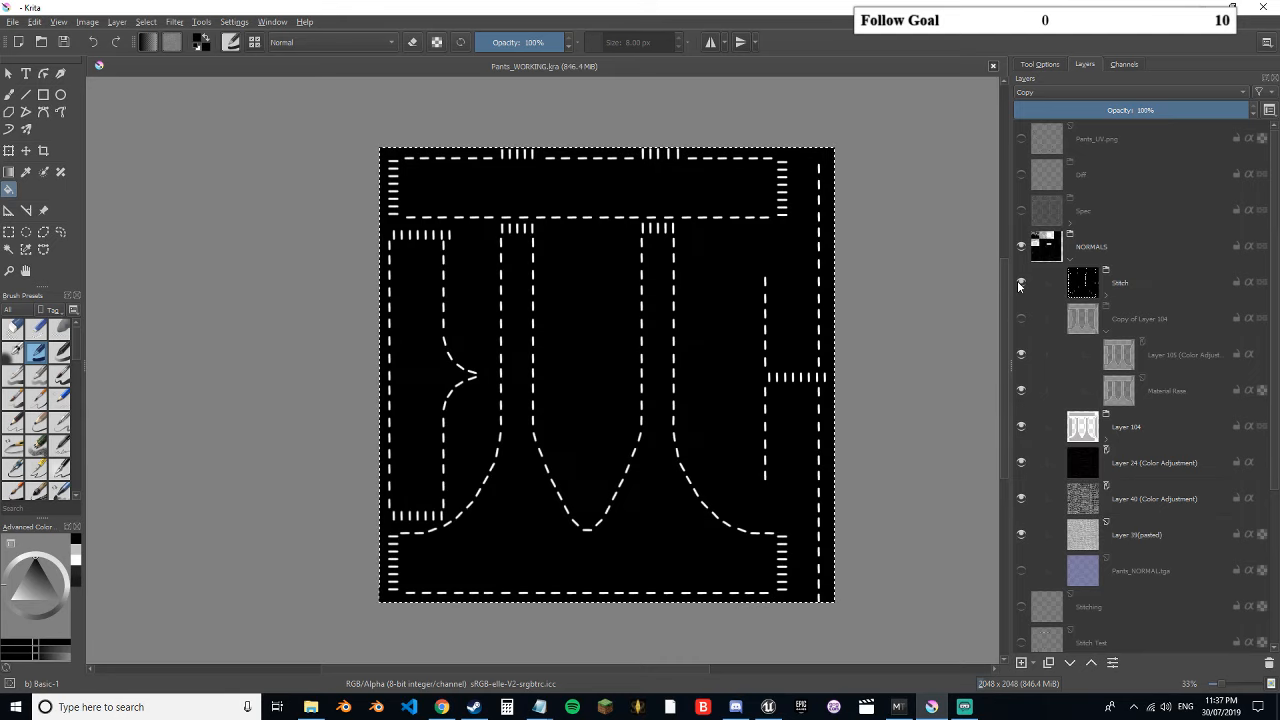
click(1106, 296)
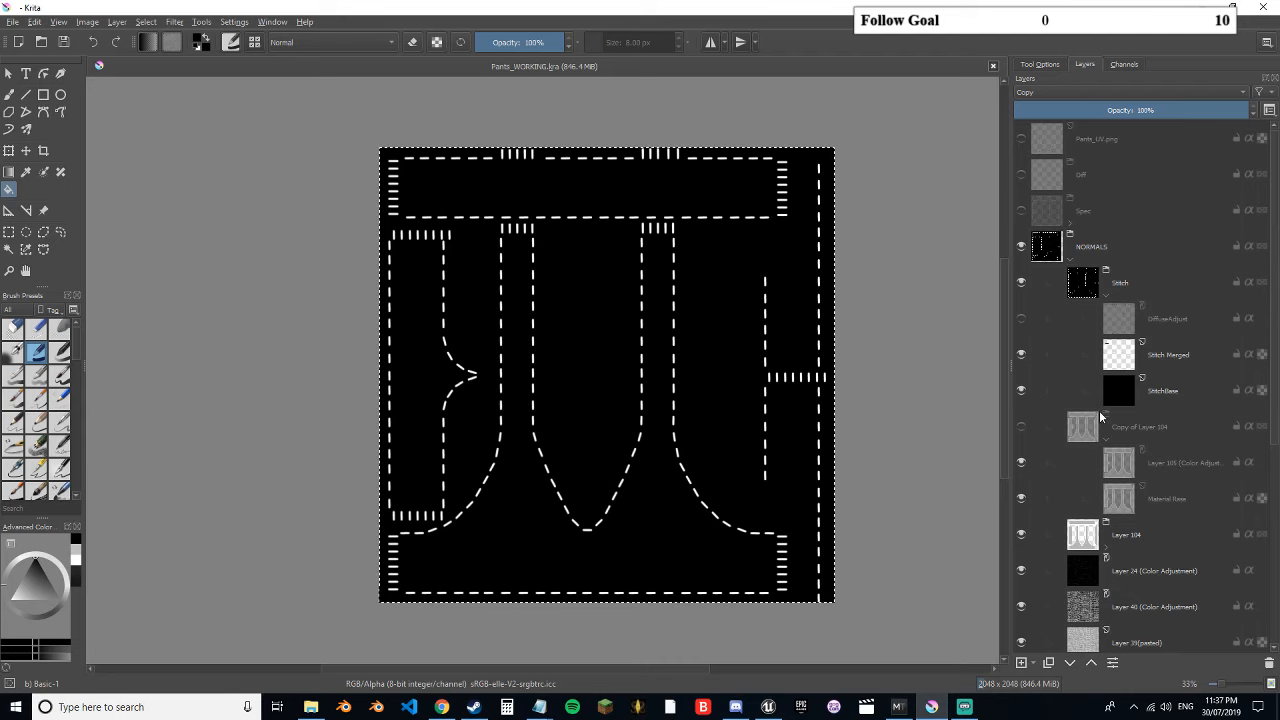
click(1020, 392)
click(1106, 296)
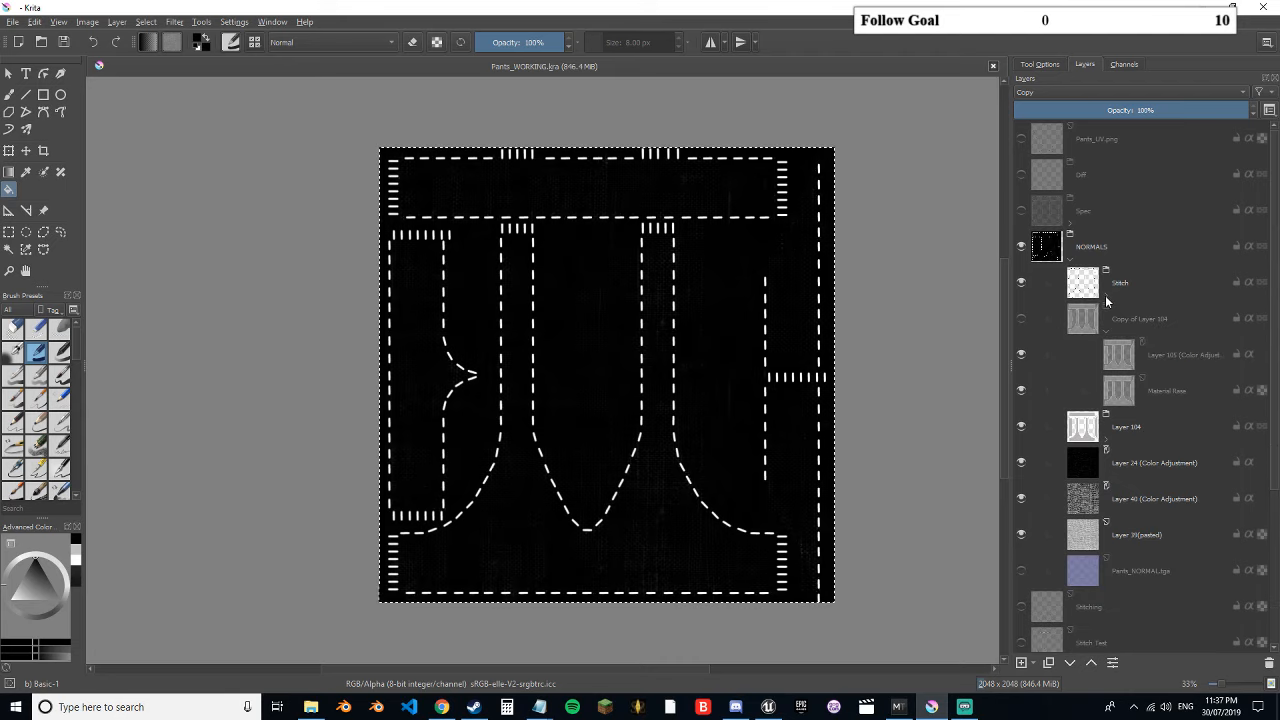
- Show Copy of Layer 104, hide Layer 24 (Color Adjustment), and collapse the NORMALS group
click(1020, 322)
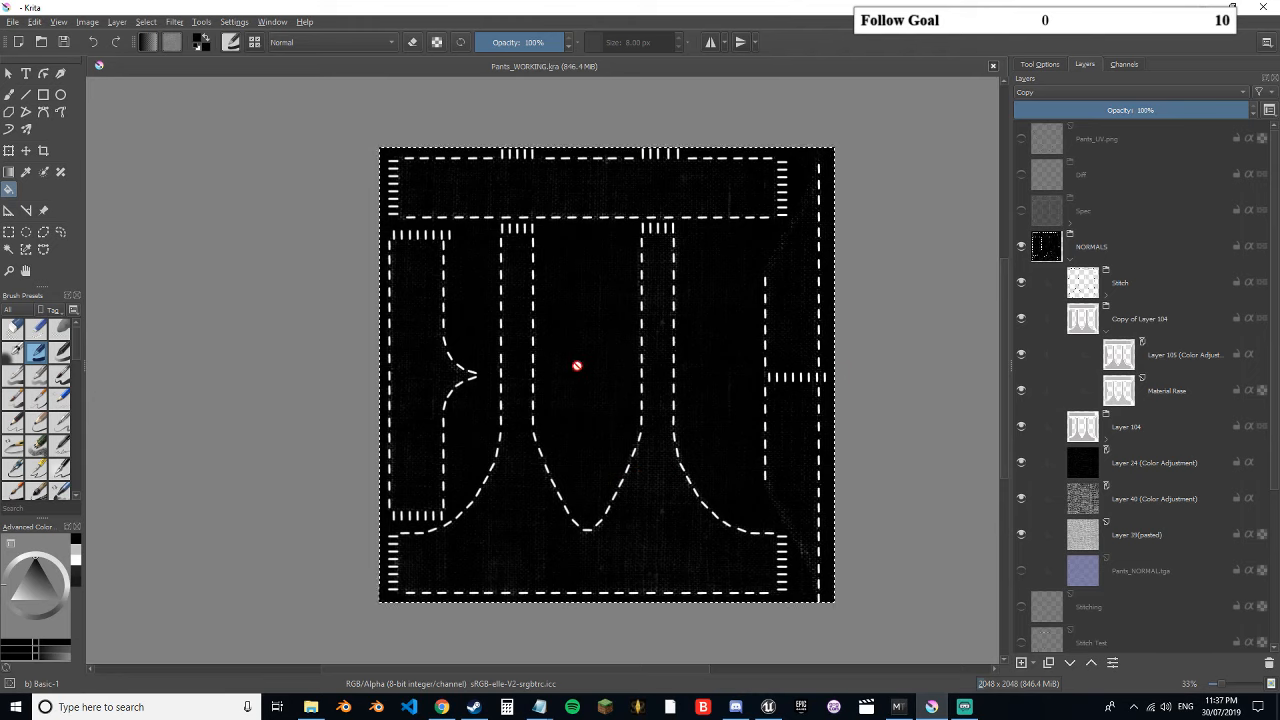
click(1021, 466)
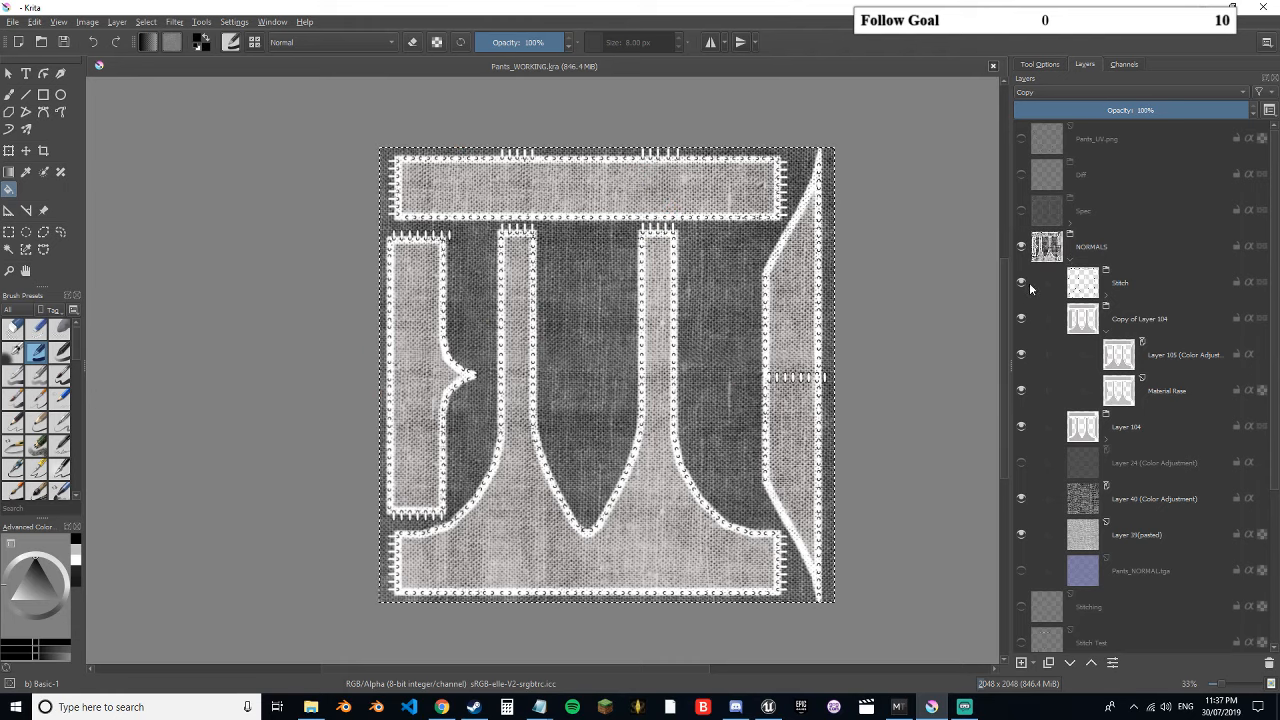
click(1069, 259)
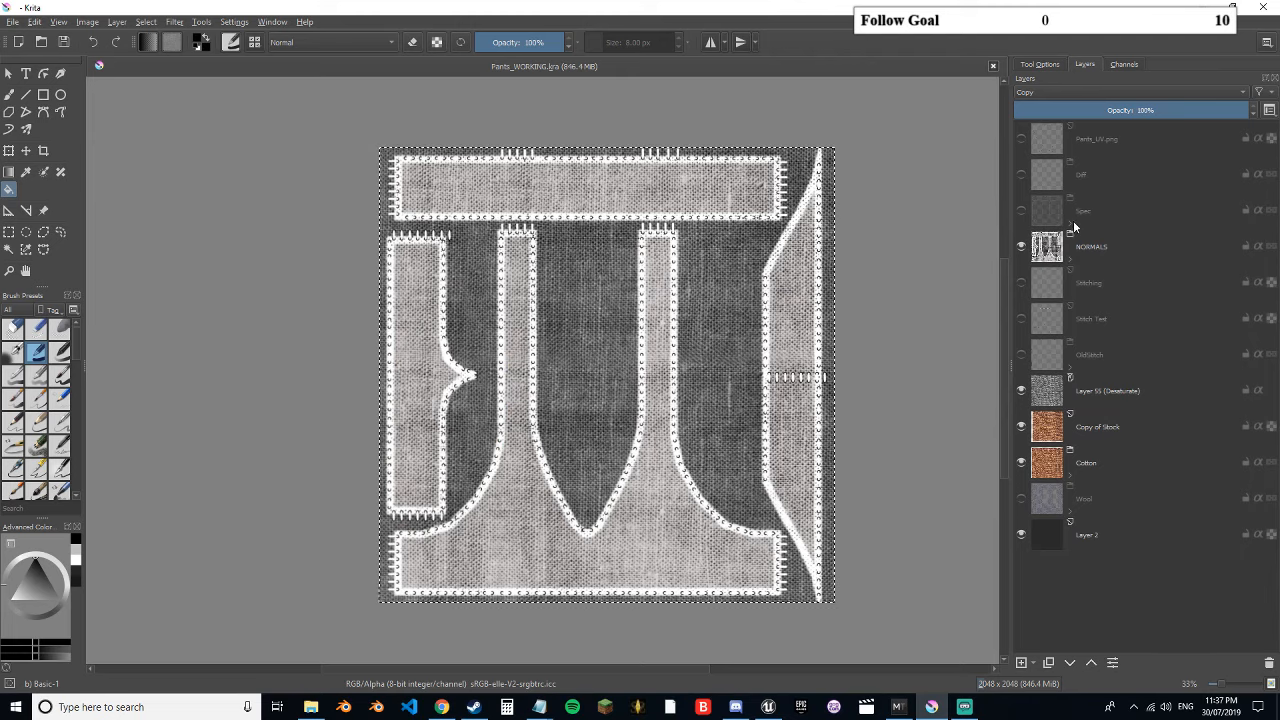
- Preview the Spec and Diff groups with NORMALS hidden, and bring NORMALS back as the shown group
click(1021, 210)
click(1021, 246)
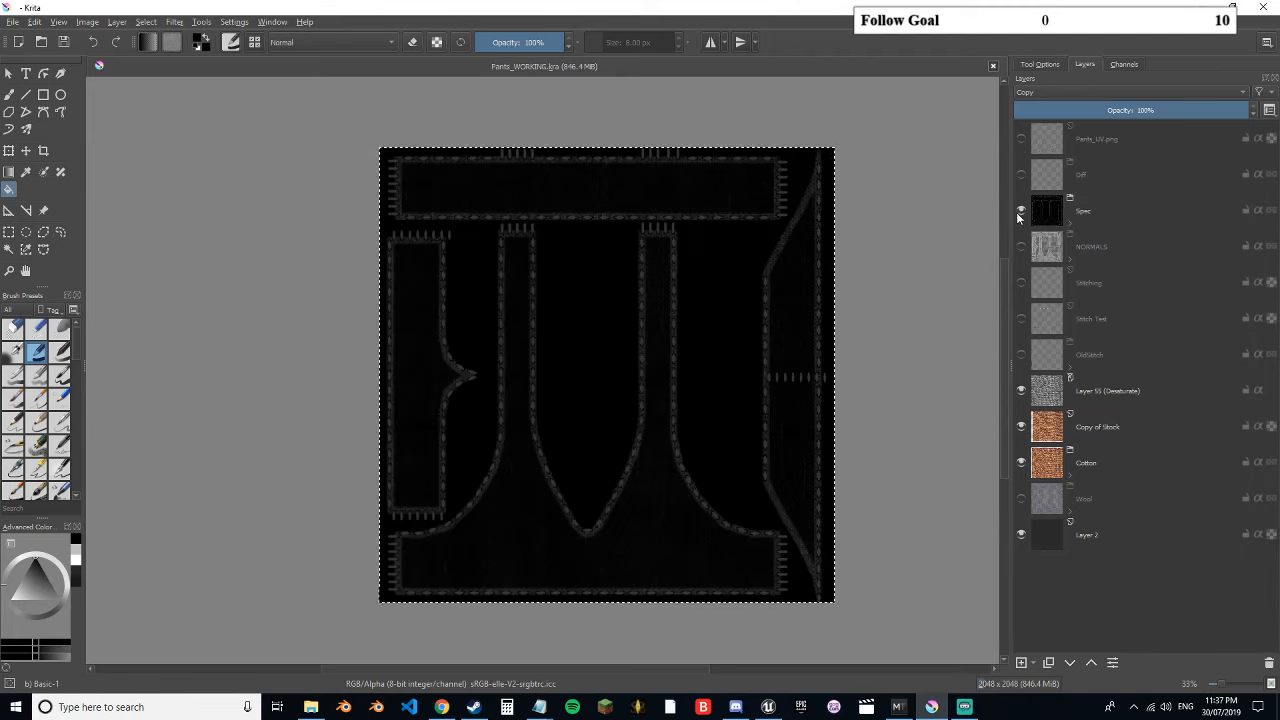
click(1021, 210)
click(1021, 175)
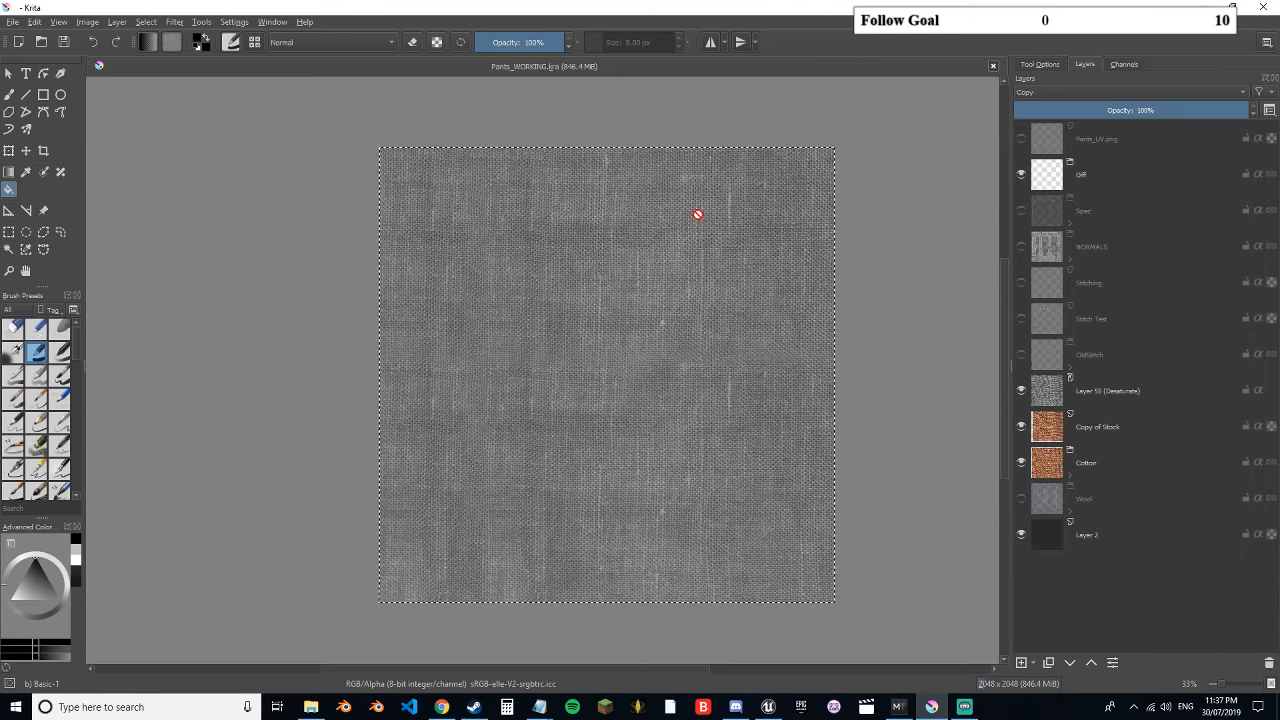
click(1021, 175)
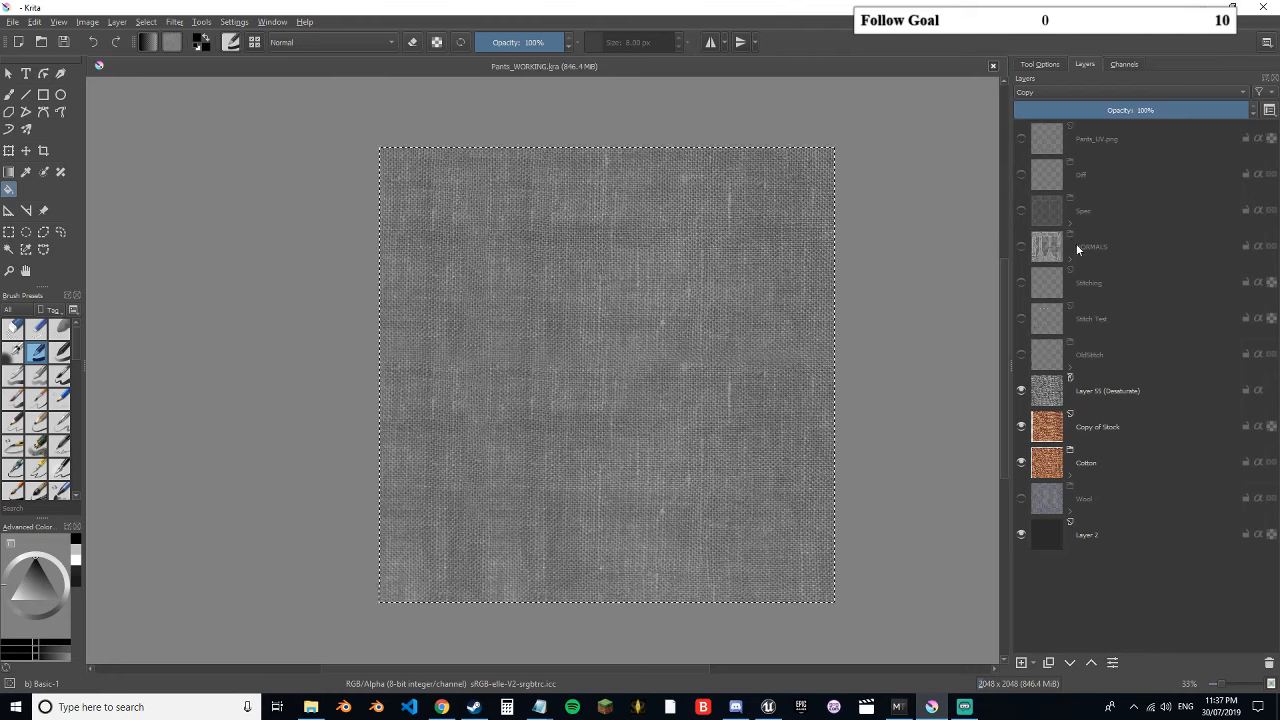
click(1021, 245)
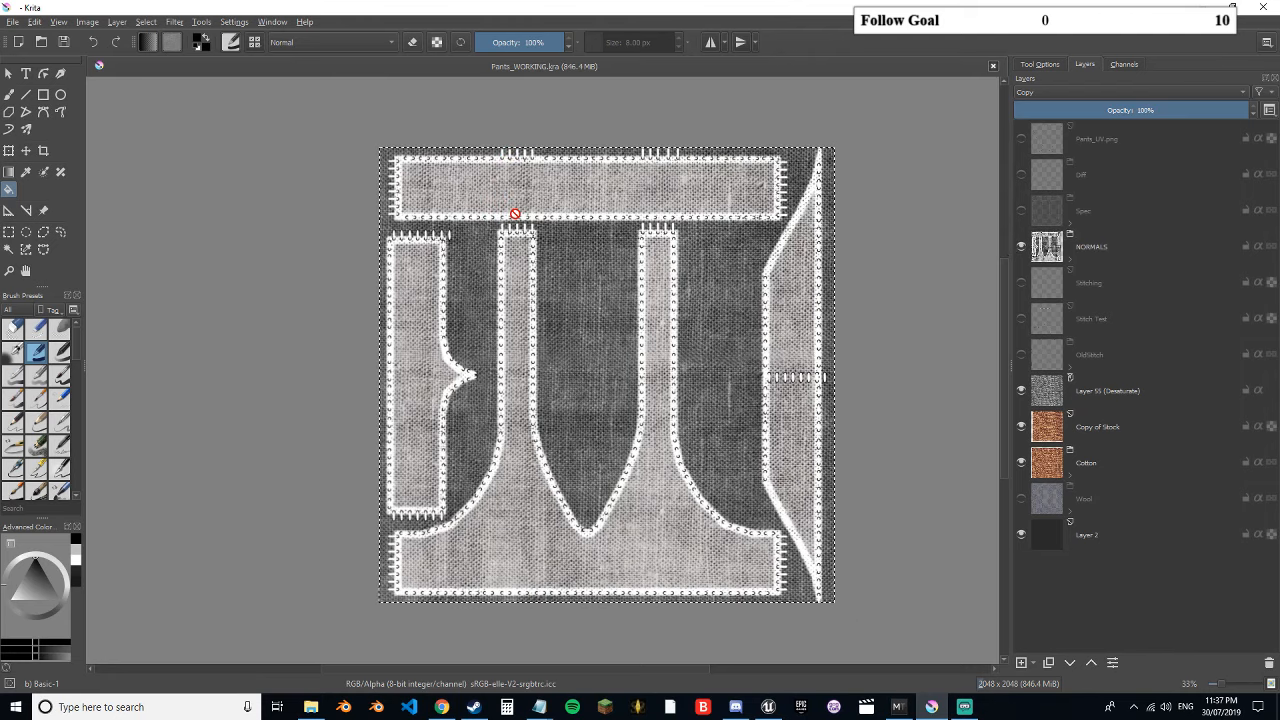
- Switch to Unreal Engine and examine the texture samples feeding the cloth material's node graph
click(768, 707)
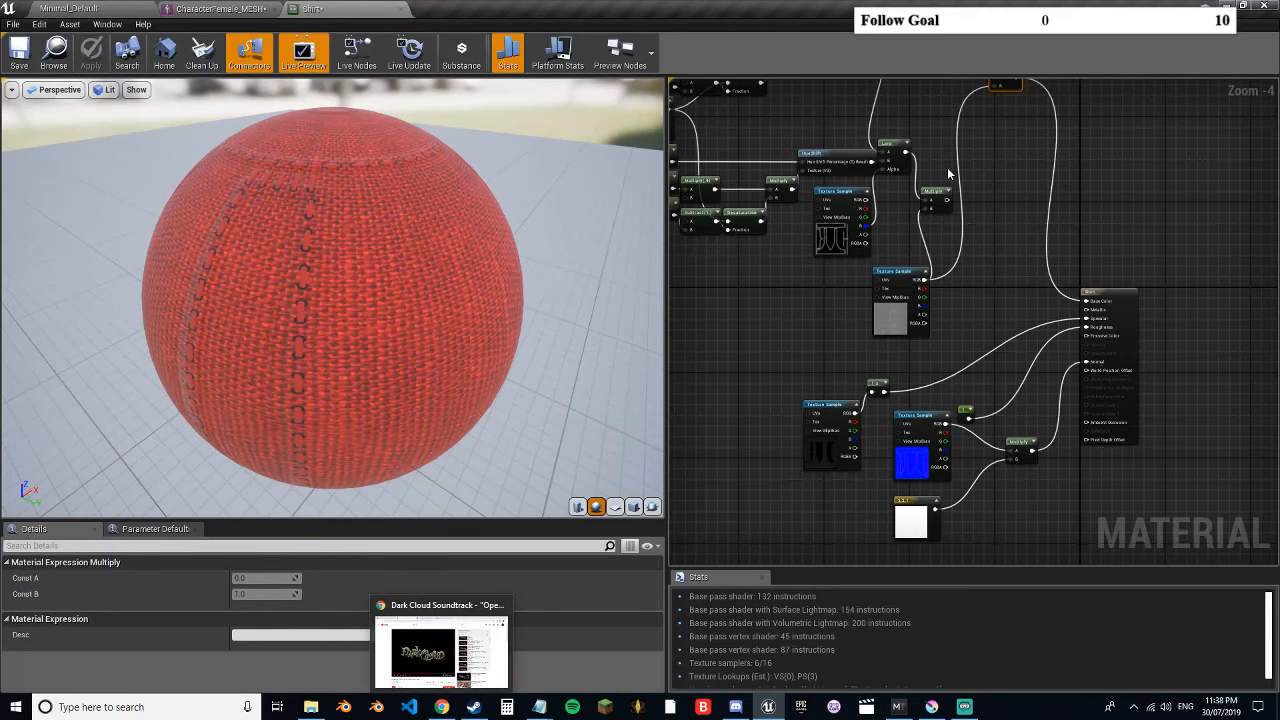
click(770, 291)
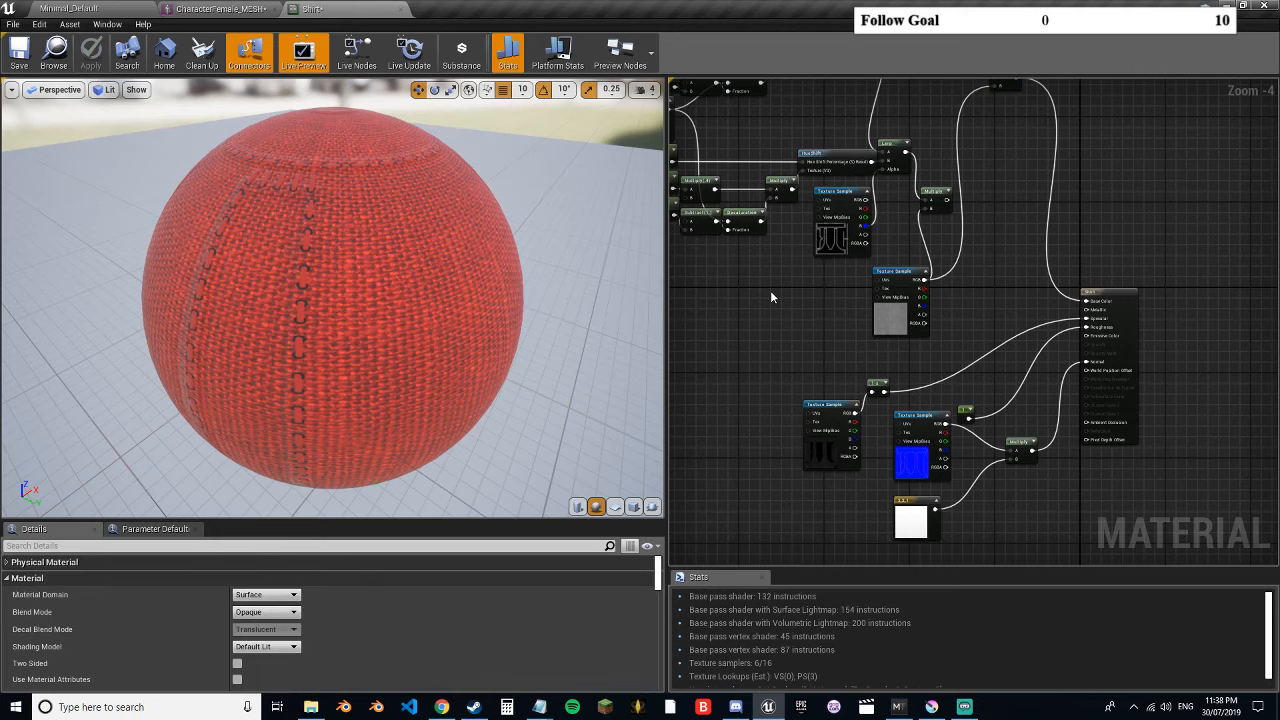
drag(770, 291, 850, 338)
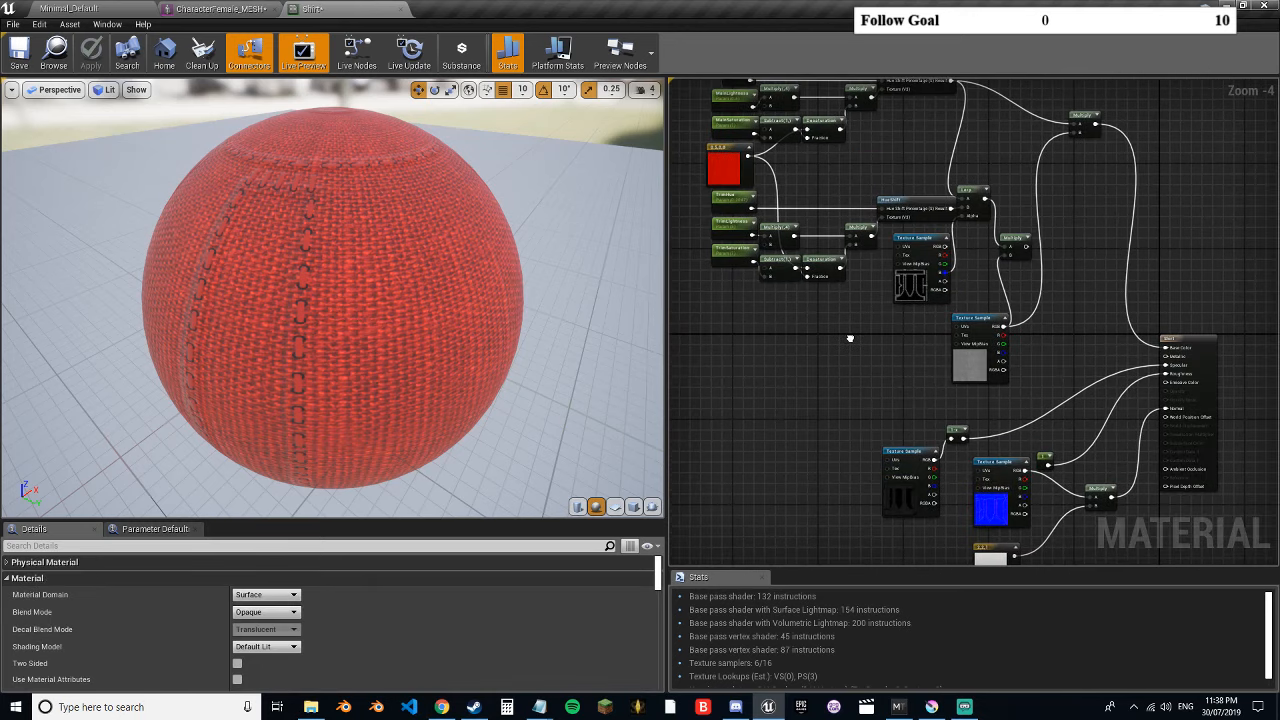
- Switch back to Krita, inspect the image's color channels, and select the Copy of Stock layer
click(931, 707)
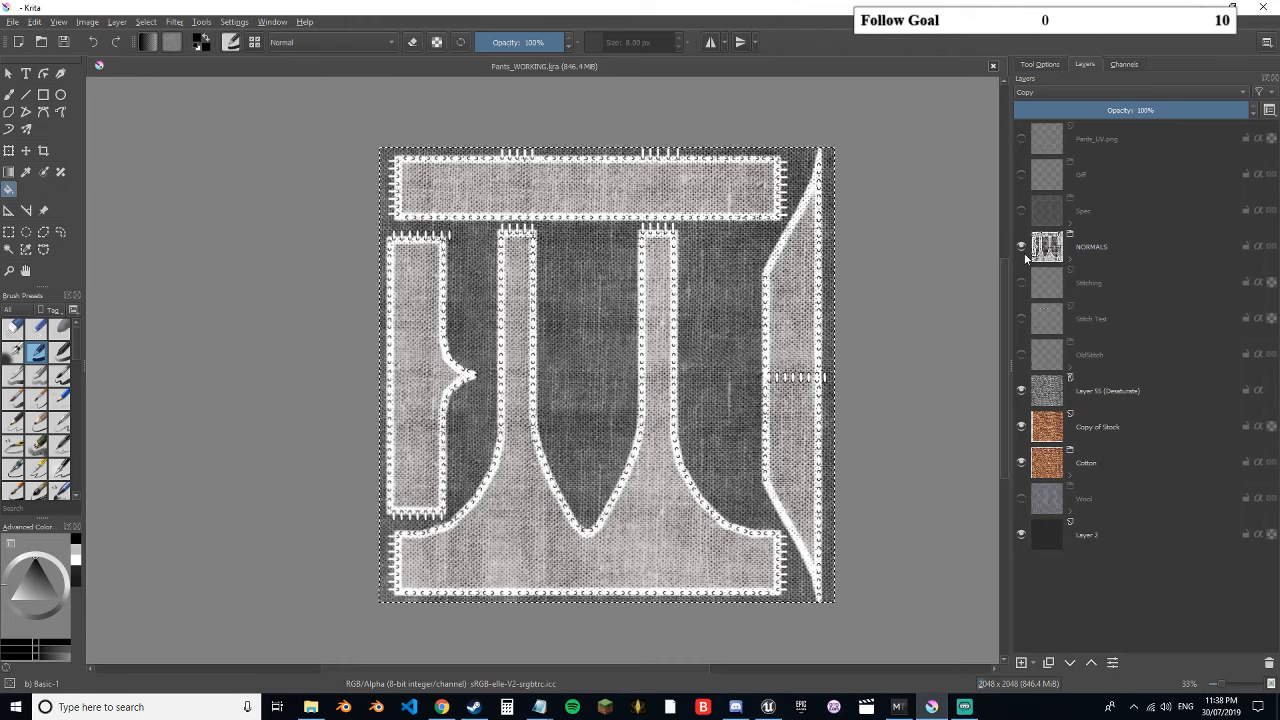
click(1125, 65)
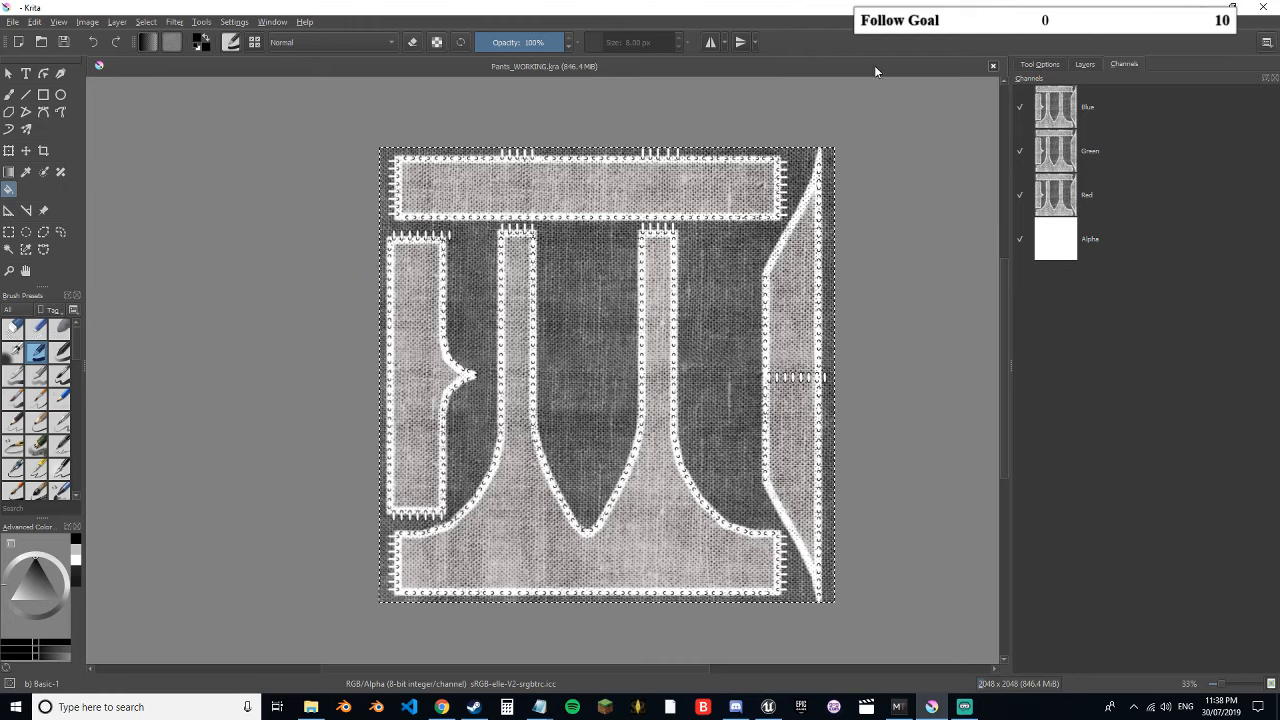
click(1085, 65)
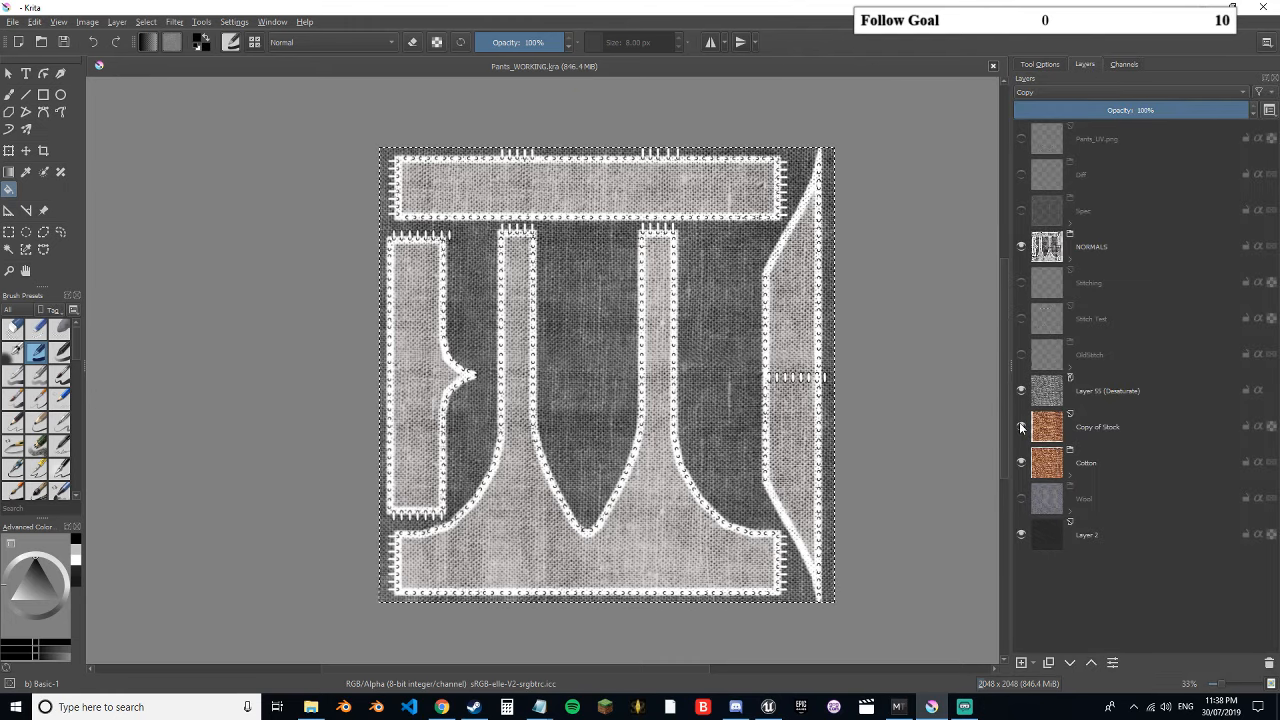
click(1087, 427)
click(1124, 64)
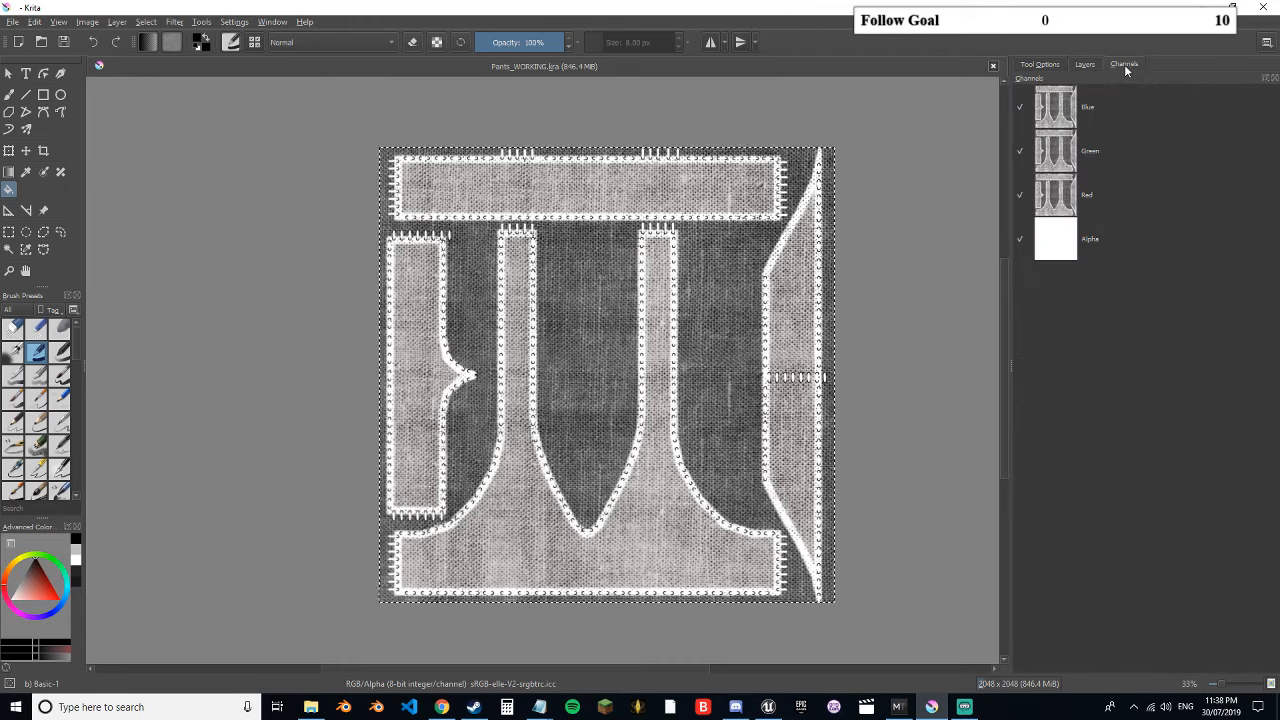
click(1030, 65)
click(1085, 64)
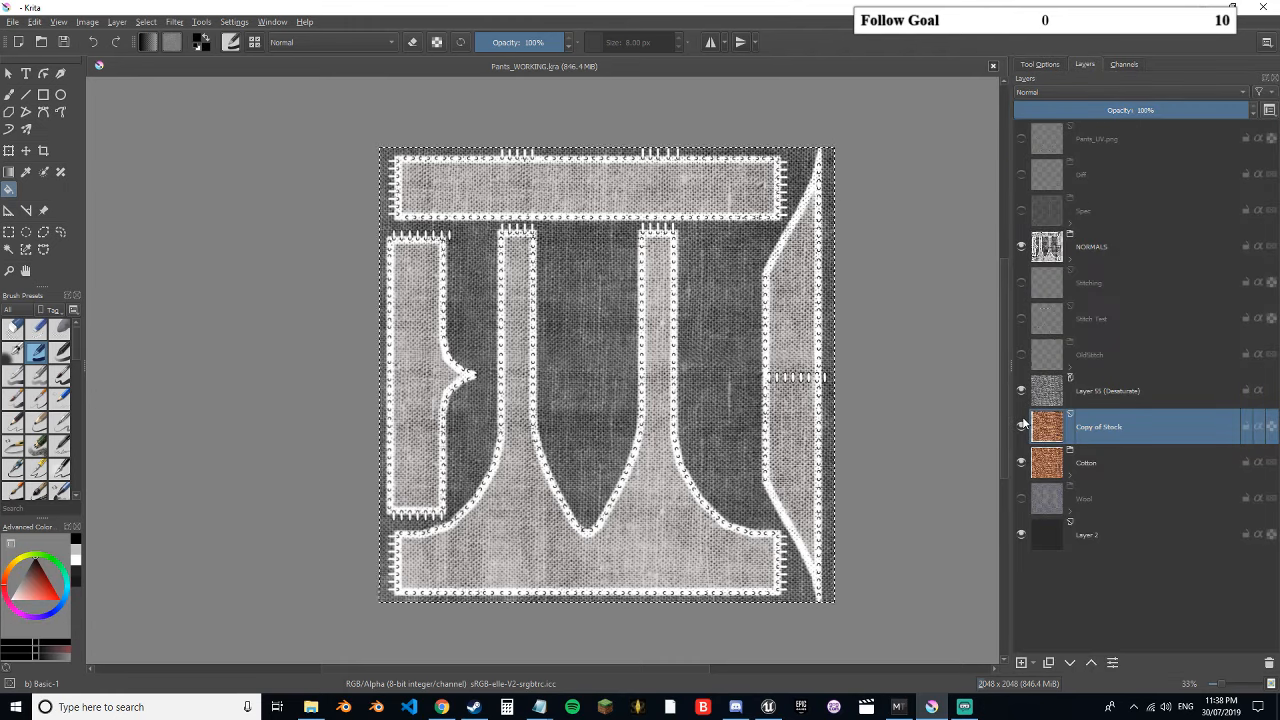
- Isolate the Copy of Stock layer and preview it with the Blue and Red channels off, restoring both channels
right_click(1099, 429)
click(1101, 407)
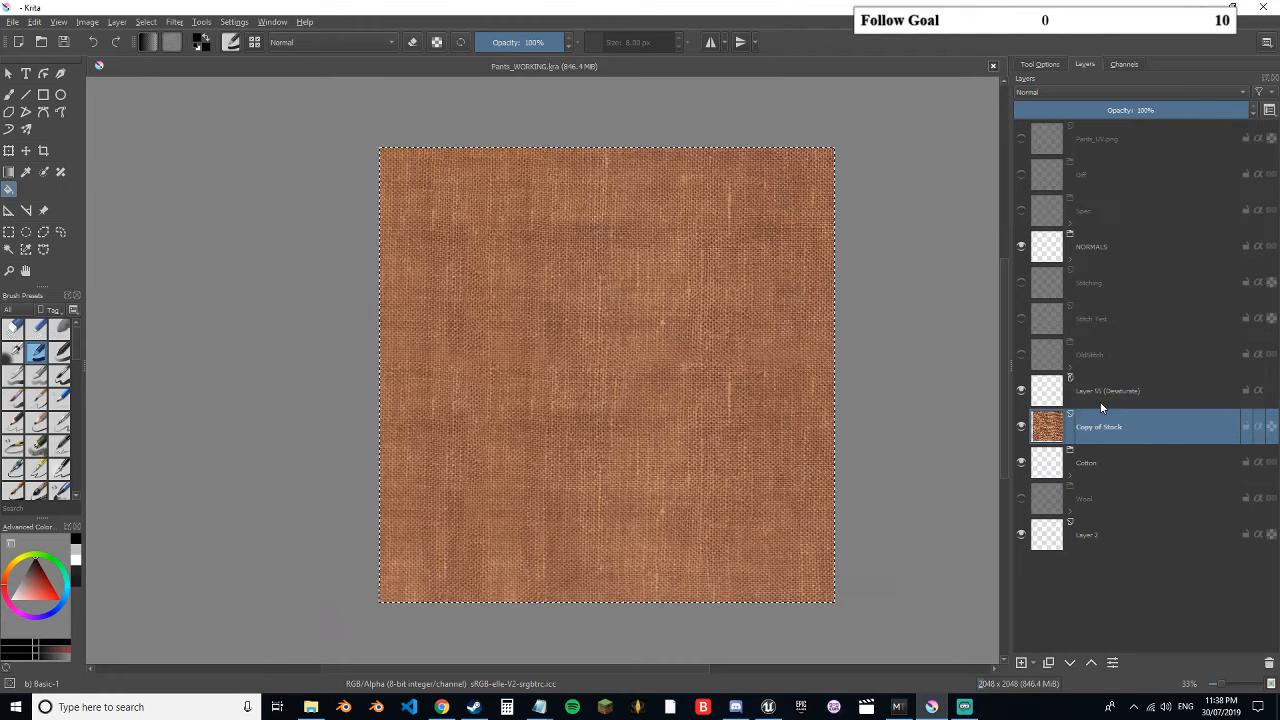
click(1124, 64)
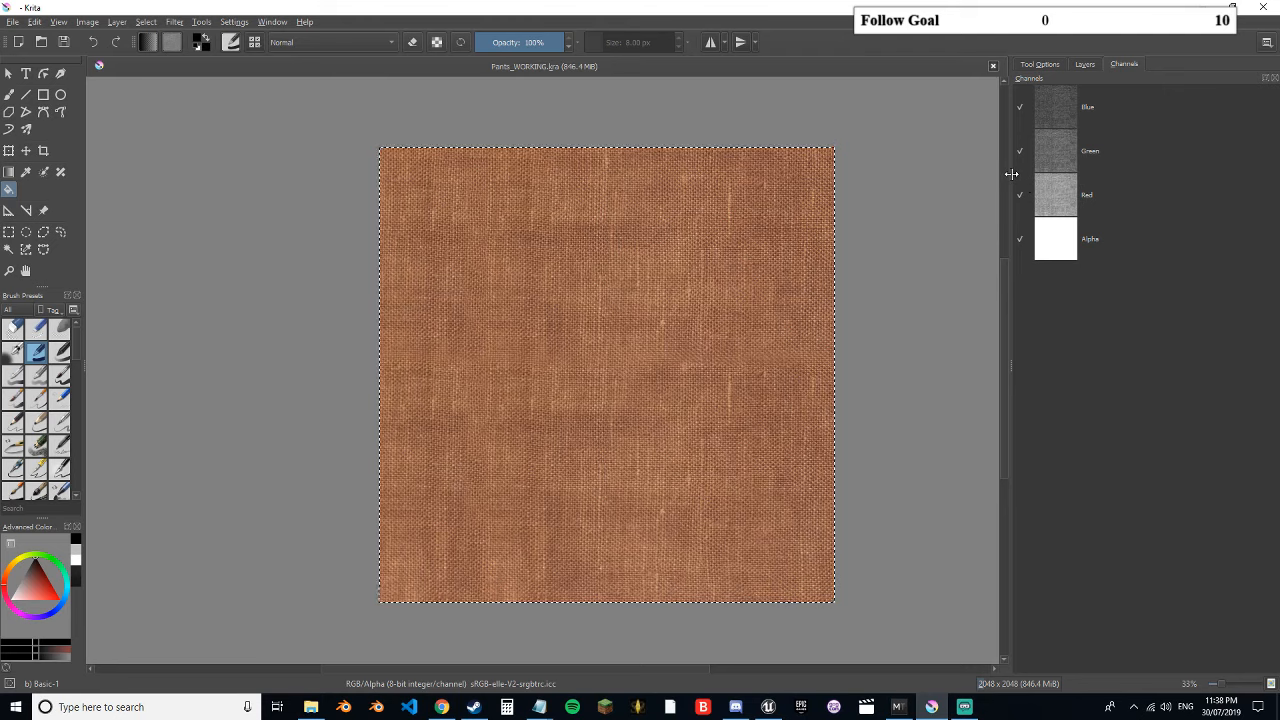
click(1022, 108)
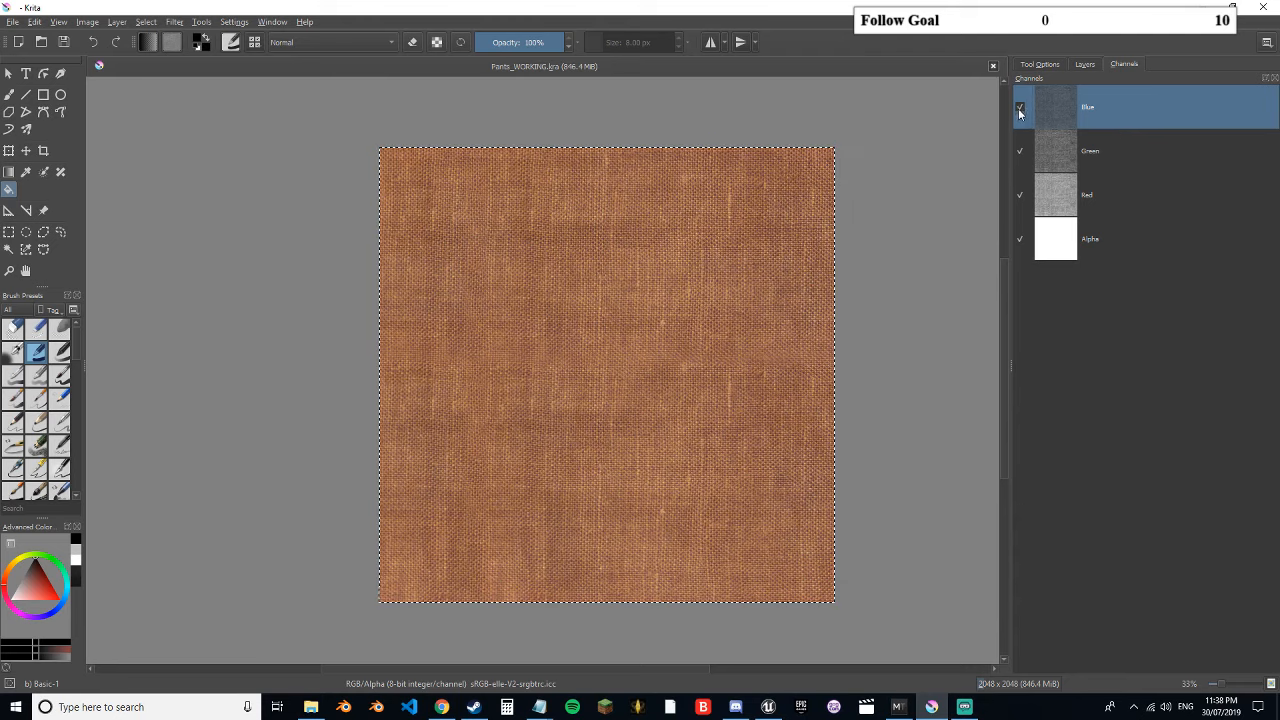
click(1013, 198)
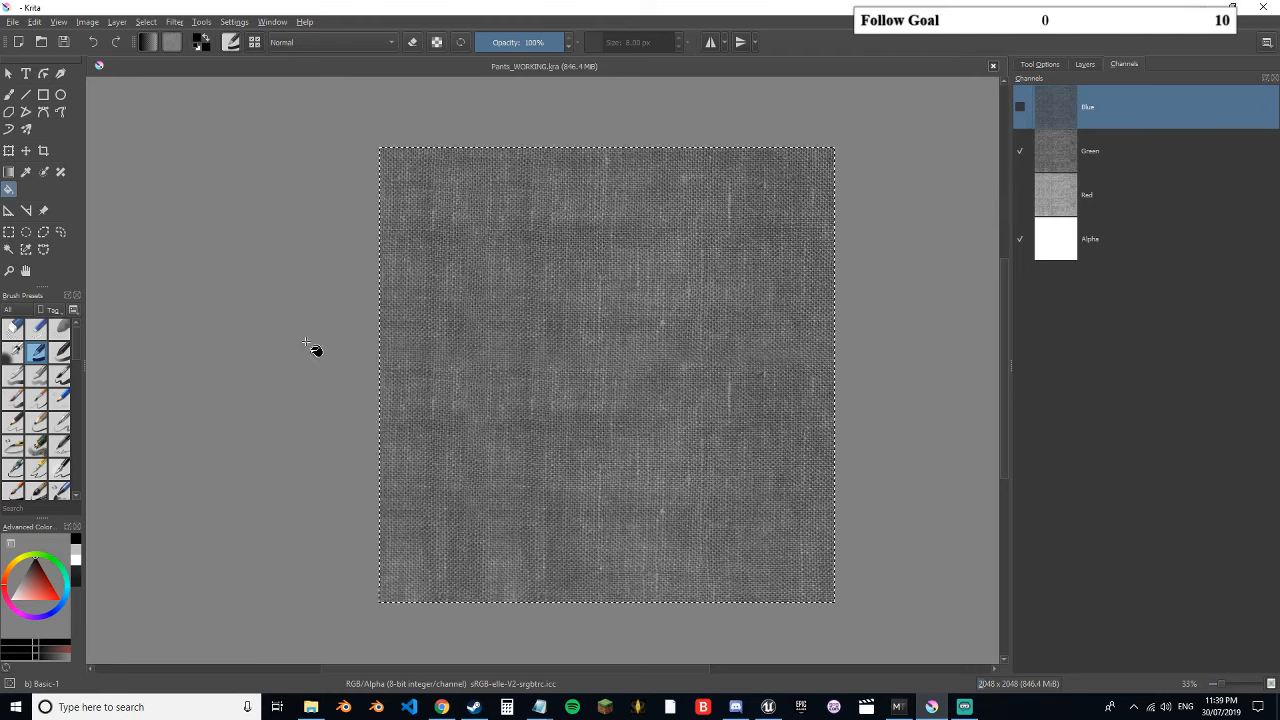
click(1020, 197)
click(1020, 107)
- Turn off isolation of the Copy of Stock layer and inspect the channels of the full composite
click(1084, 66)
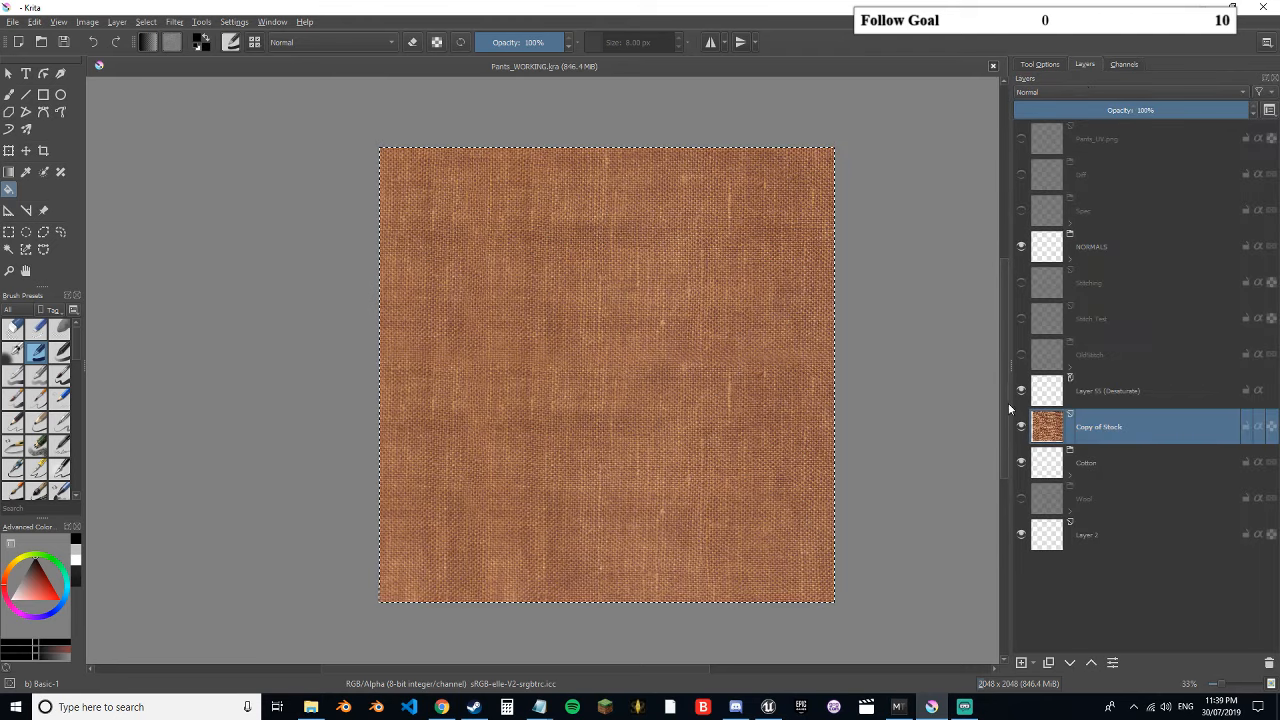
right_click(1059, 425)
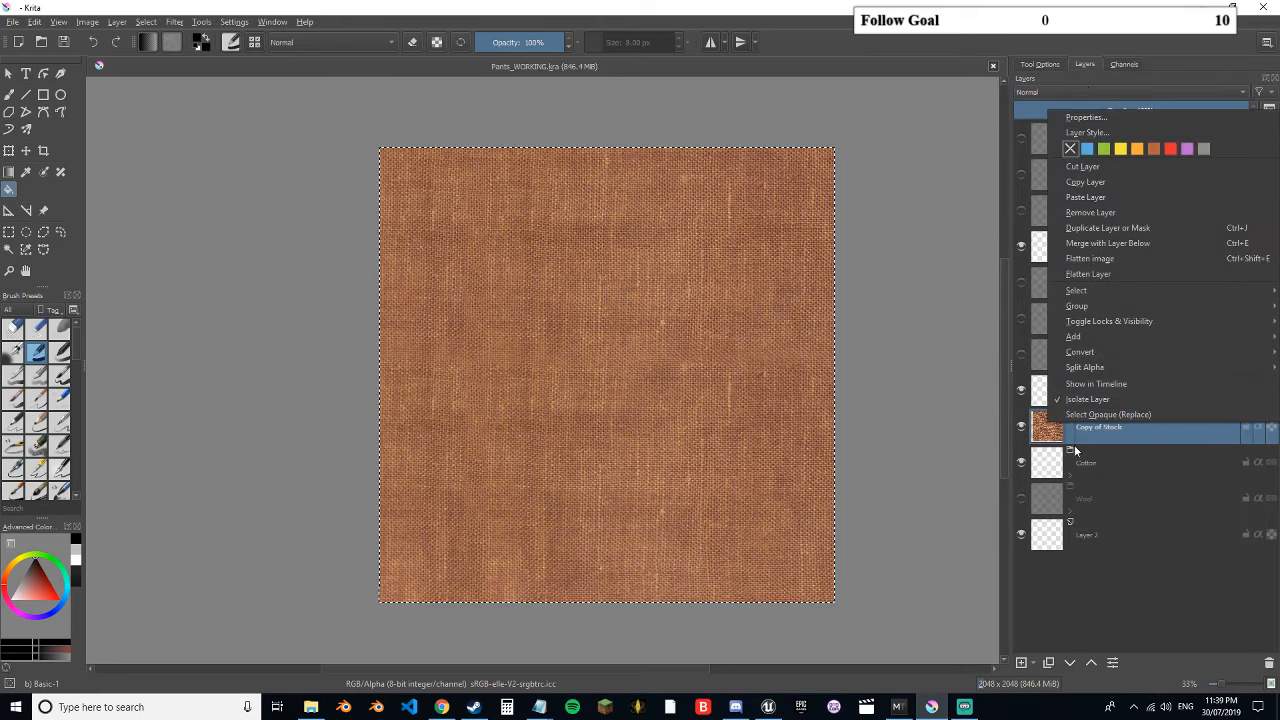
click(1082, 388)
click(1122, 64)
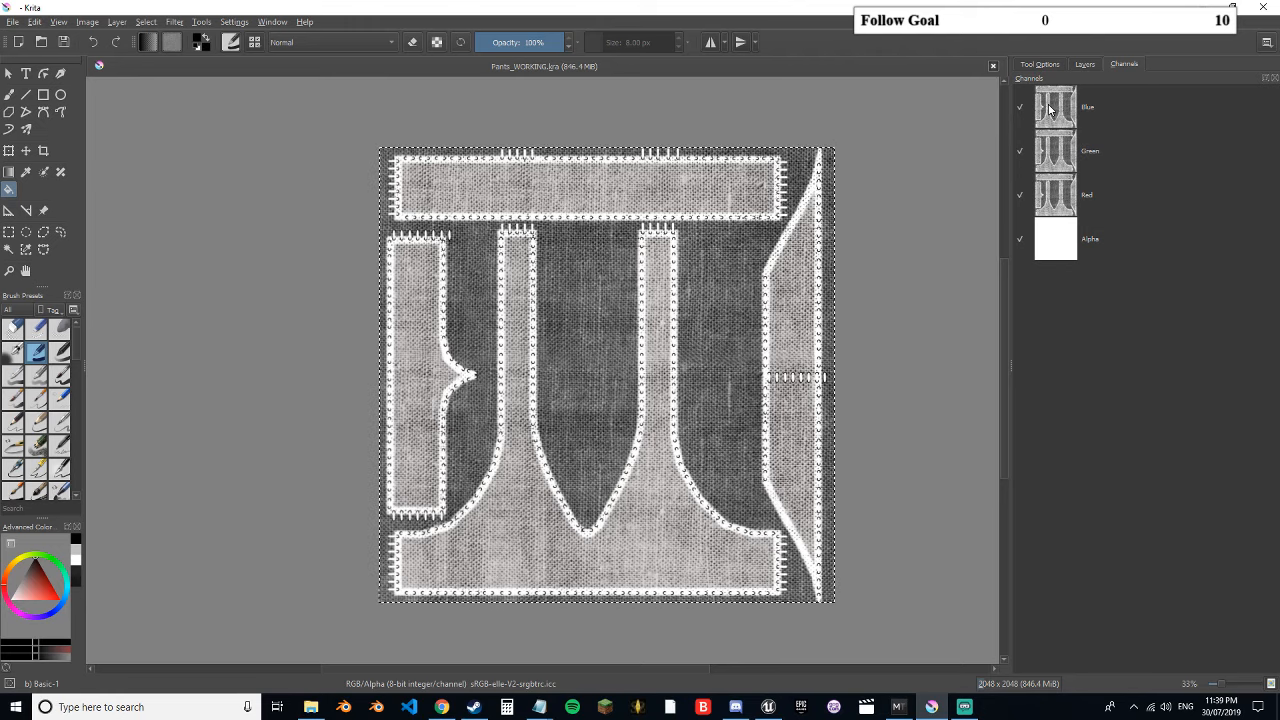
click(1084, 66)
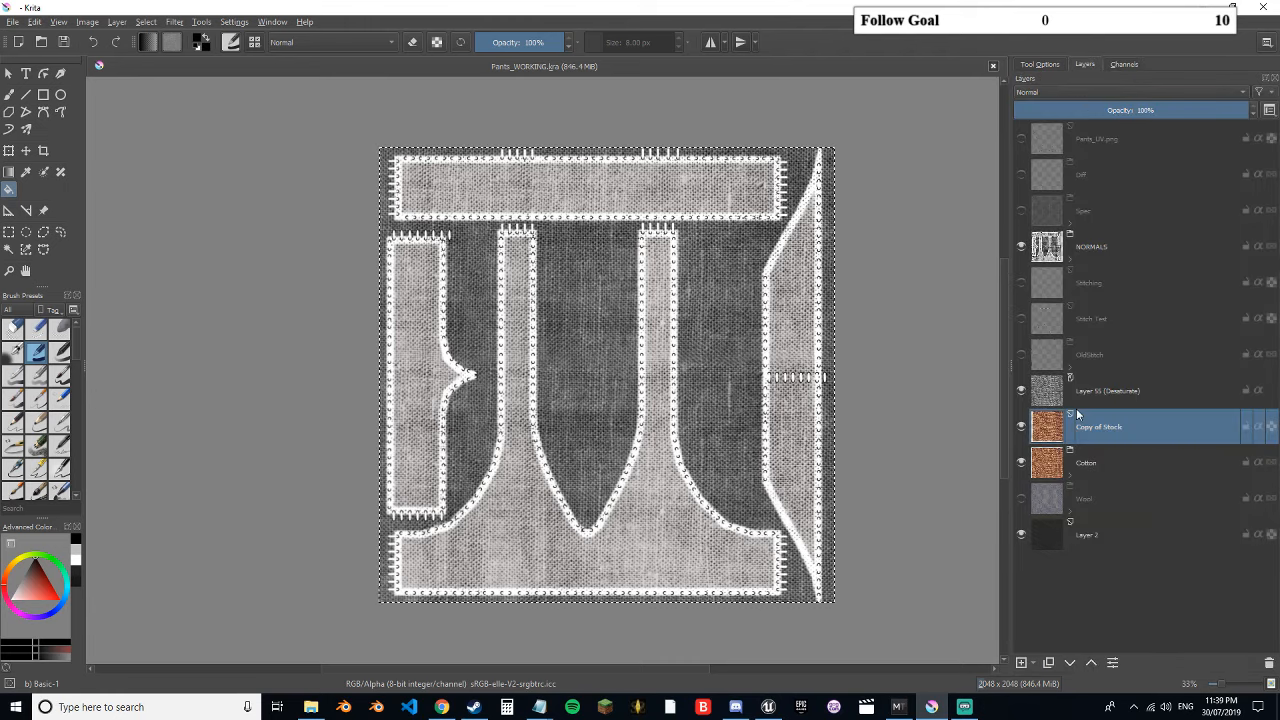
- Create a new 2048 × 2048 px RGB/Alpha document with 8-bit integer depth
click(15, 22)
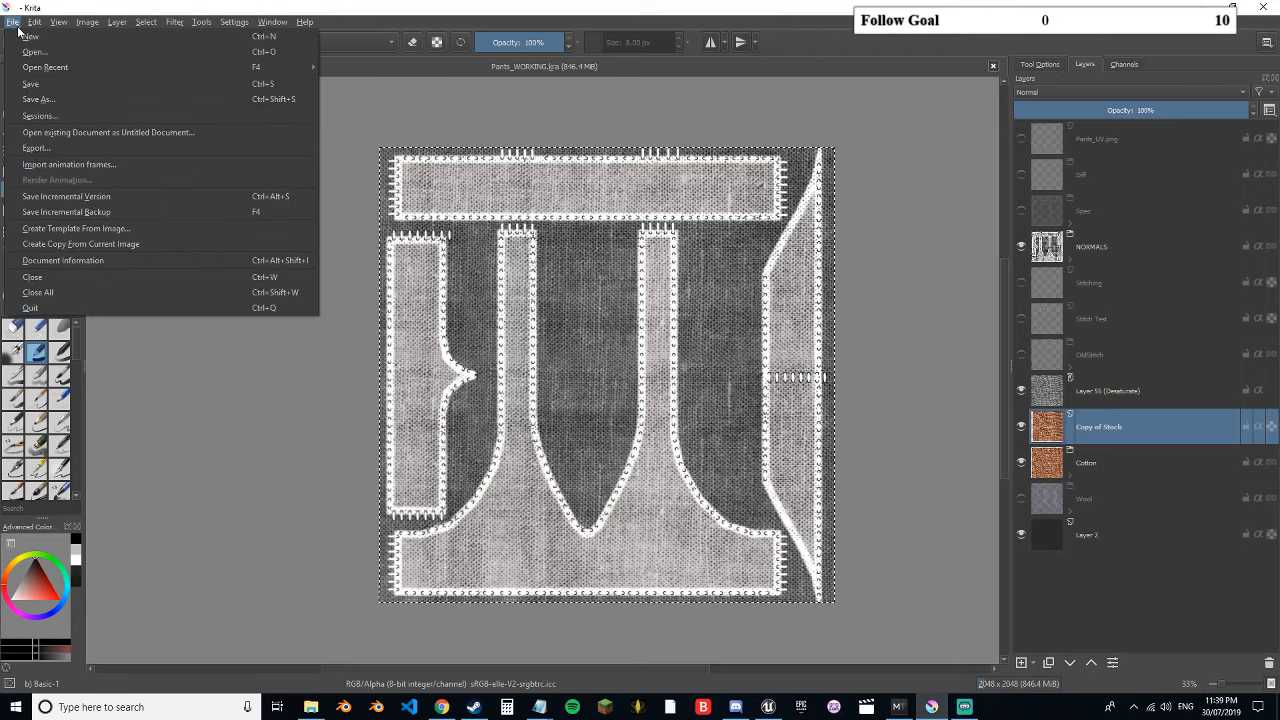
click(40, 37)
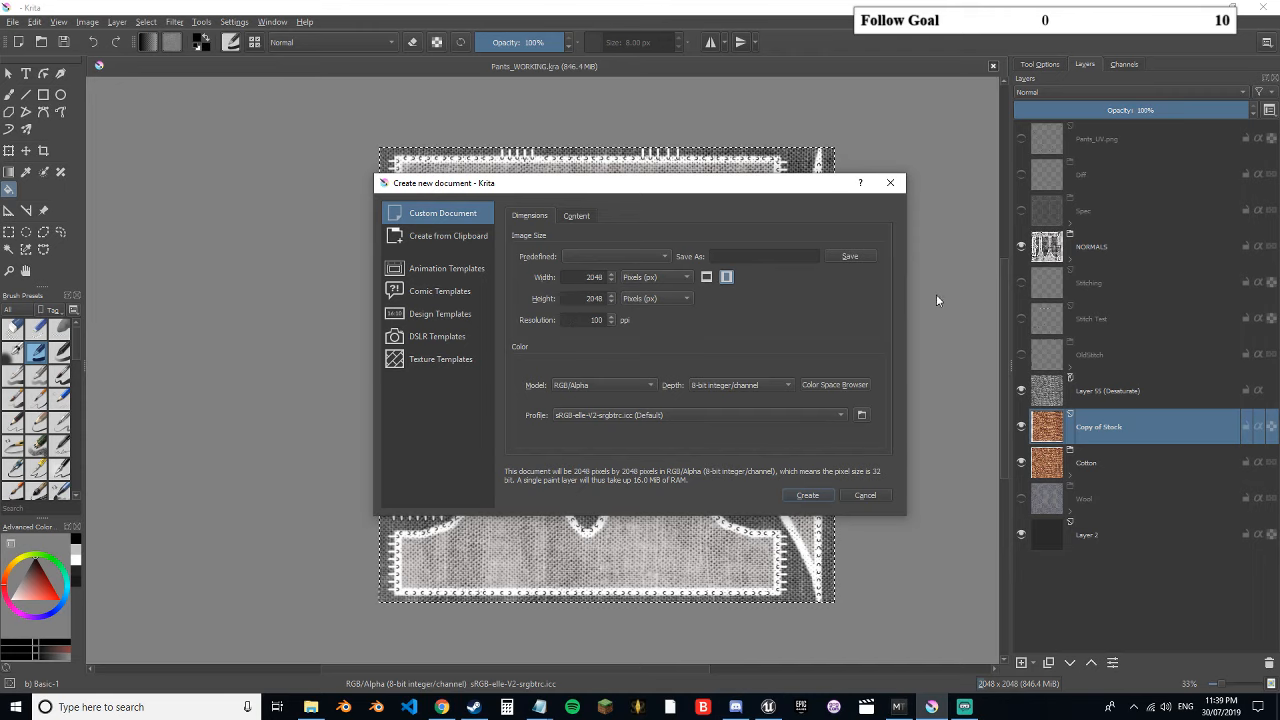
click(808, 496)
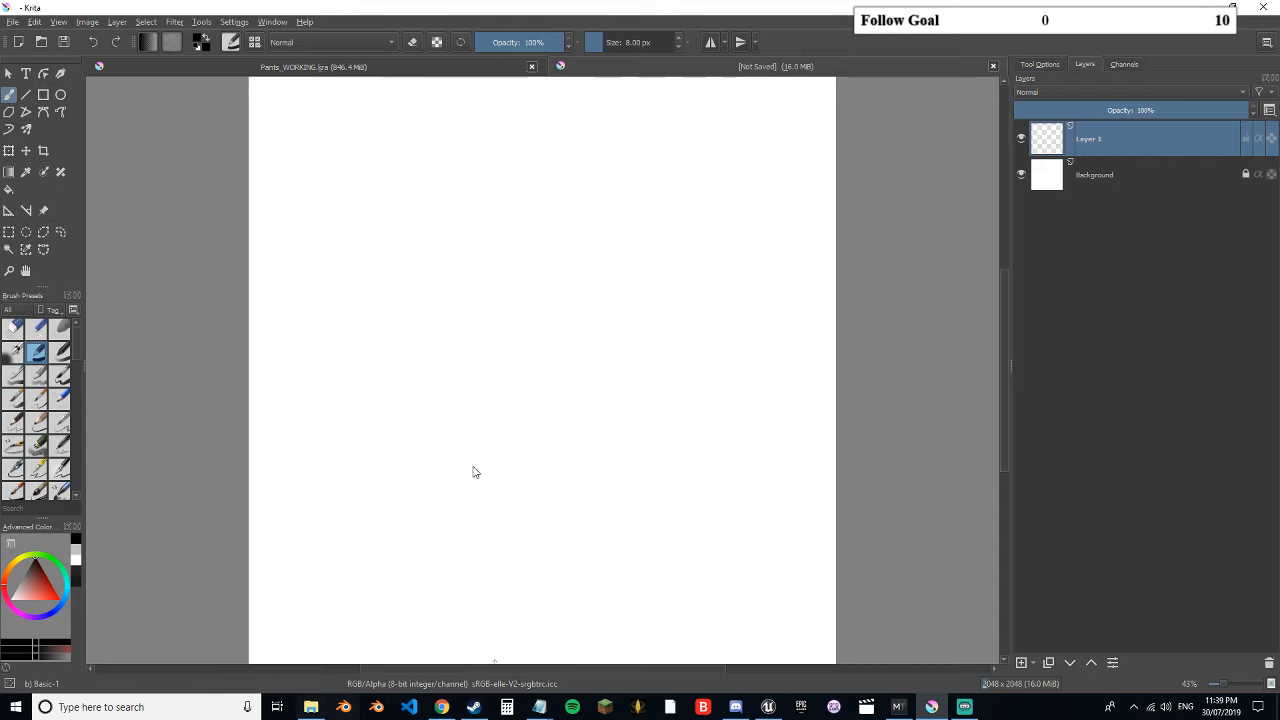
scroll(558, 358, down, 1)
- Insert Pants_DIFF.tga, Pants_SPEC.tga and Pants_STITCH.tga from the Pants renders folder into the new document as separate layers
click(311, 707)
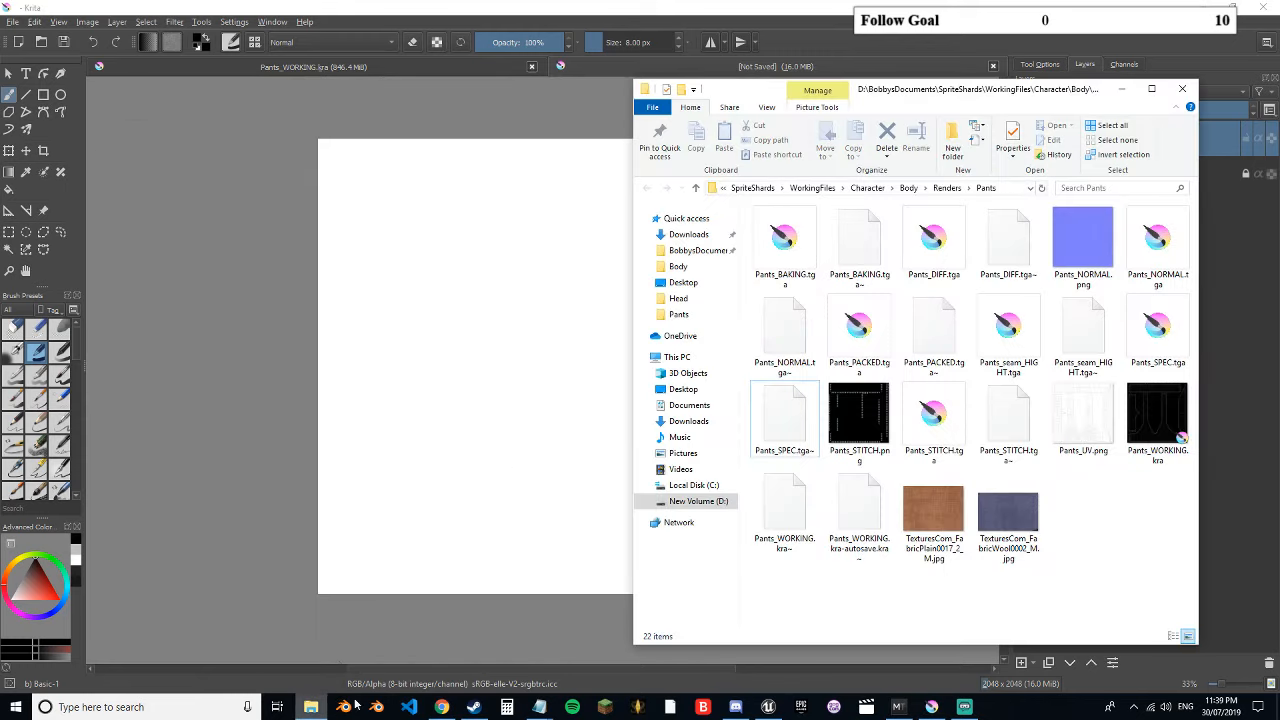
click(948, 232)
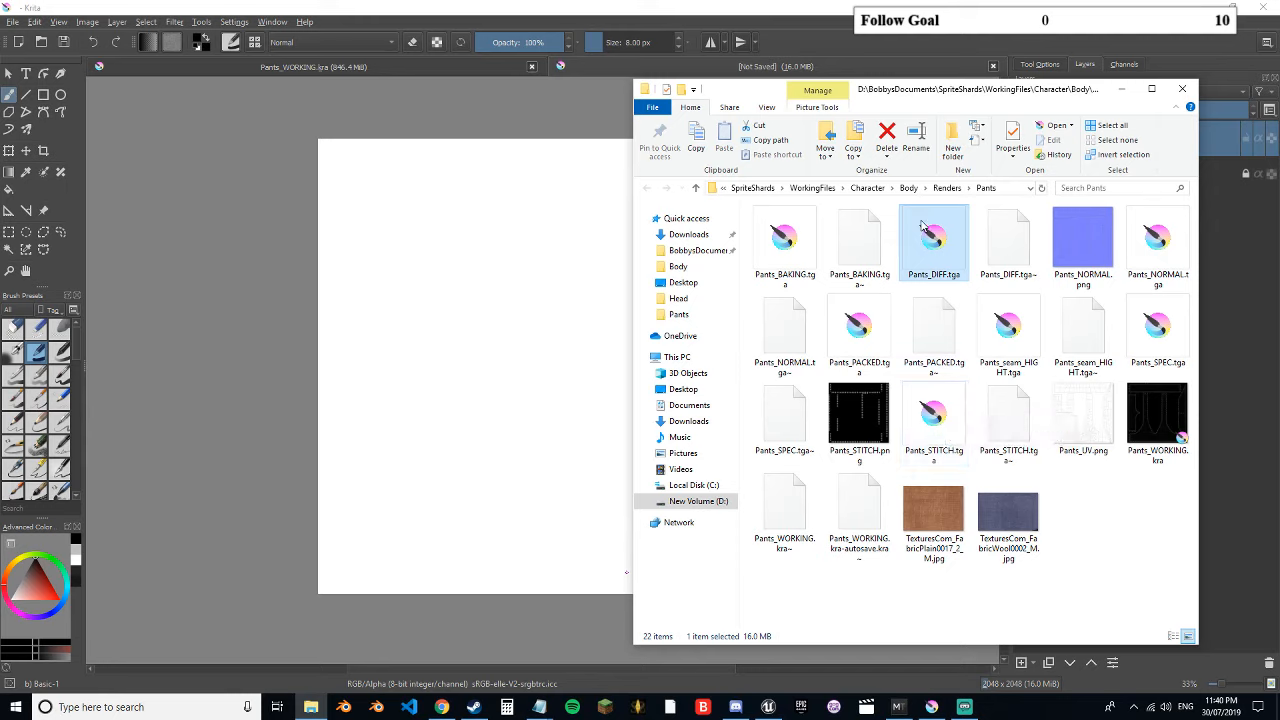
ctrl+click(1157, 330)
ctrl+click(934, 420)
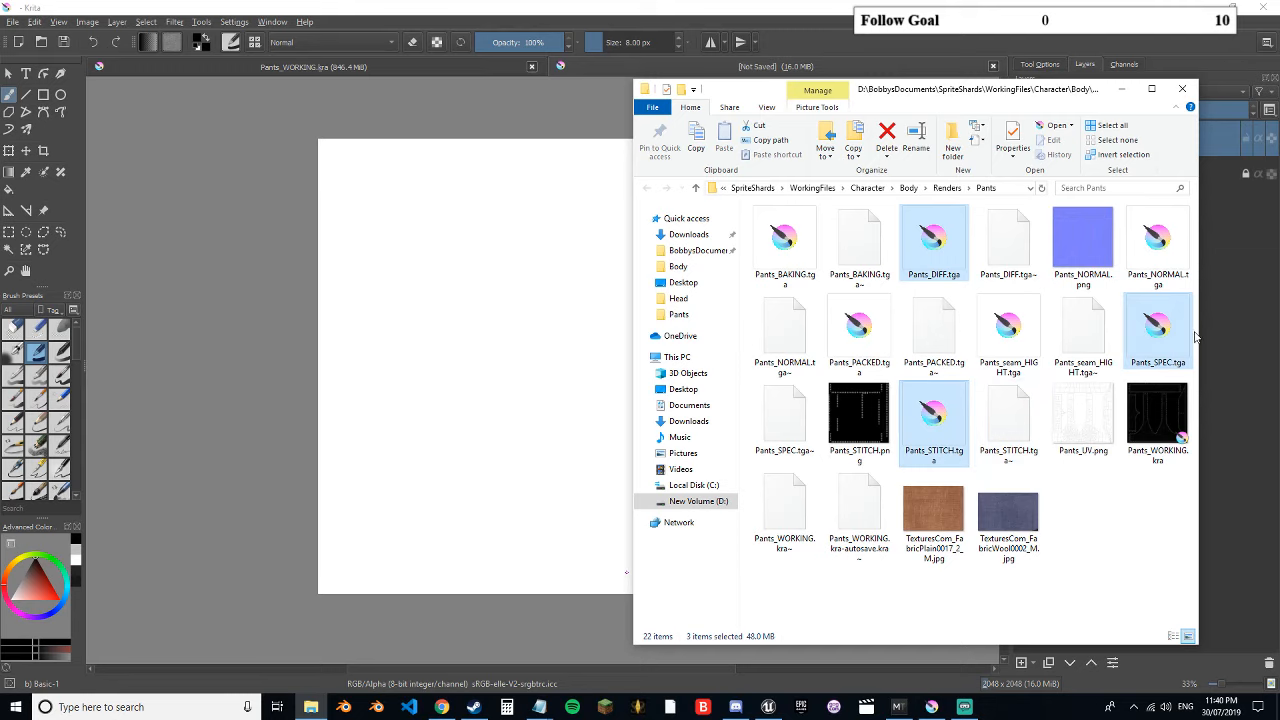
drag(1174, 338, 568, 353)
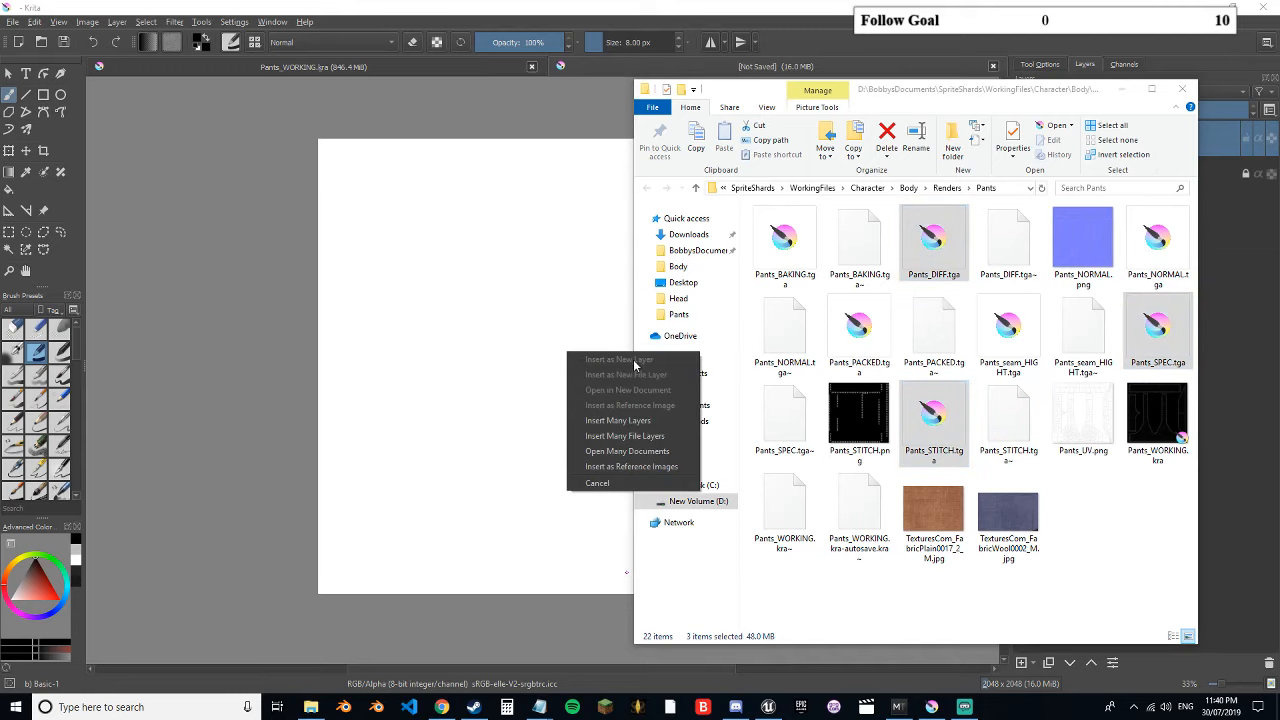
click(646, 421)
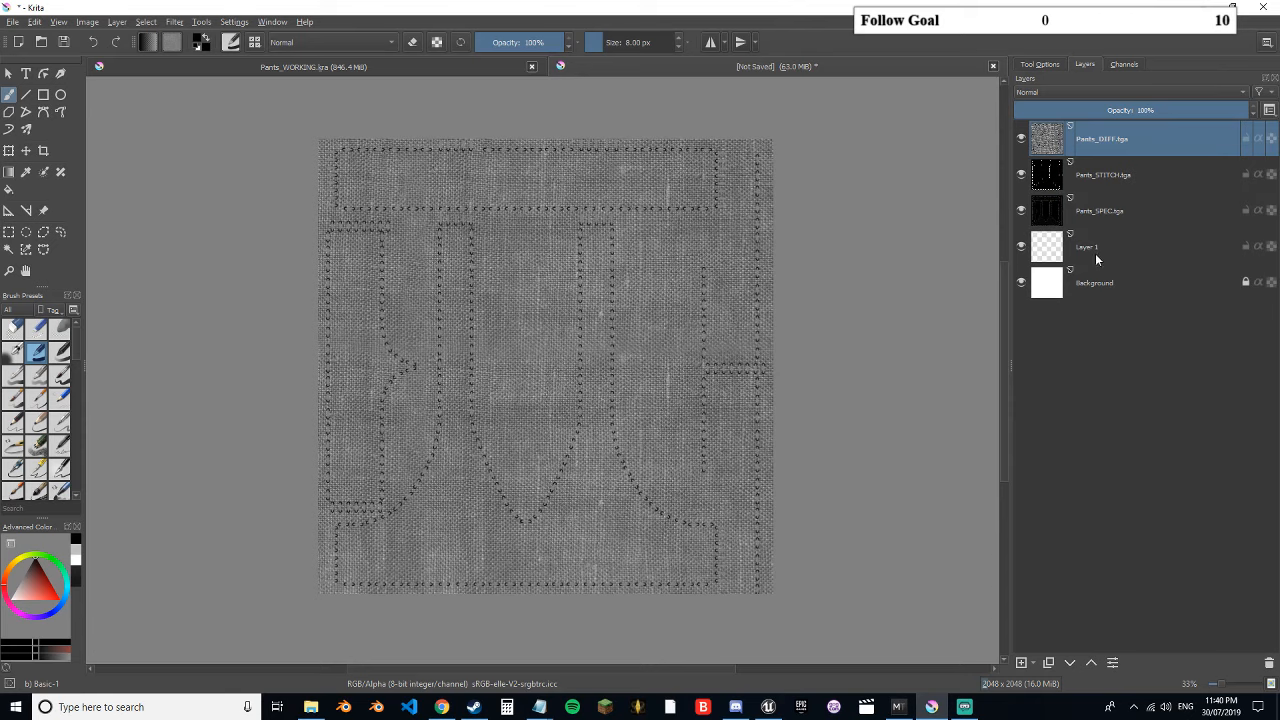
- Delete the empty Layer 1 and the Background layer beneath the imported texture maps
click(1218, 262)
shift+click(1116, 283)
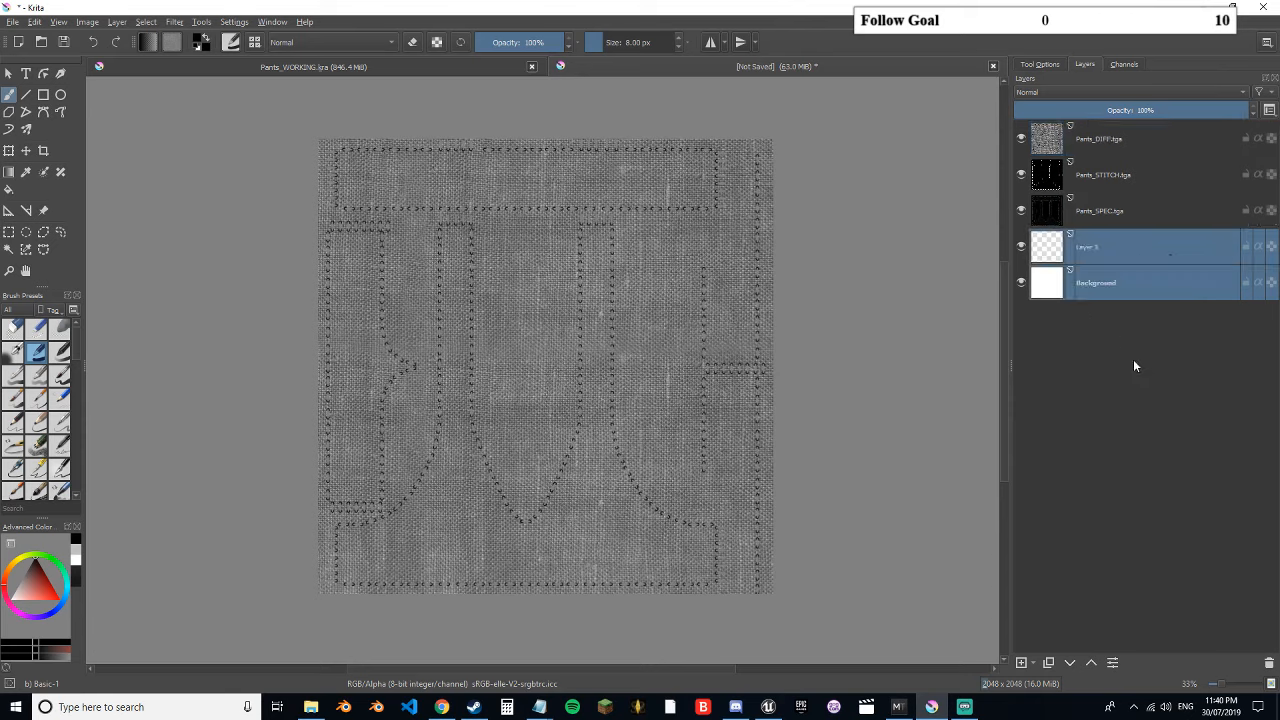
click(1268, 662)
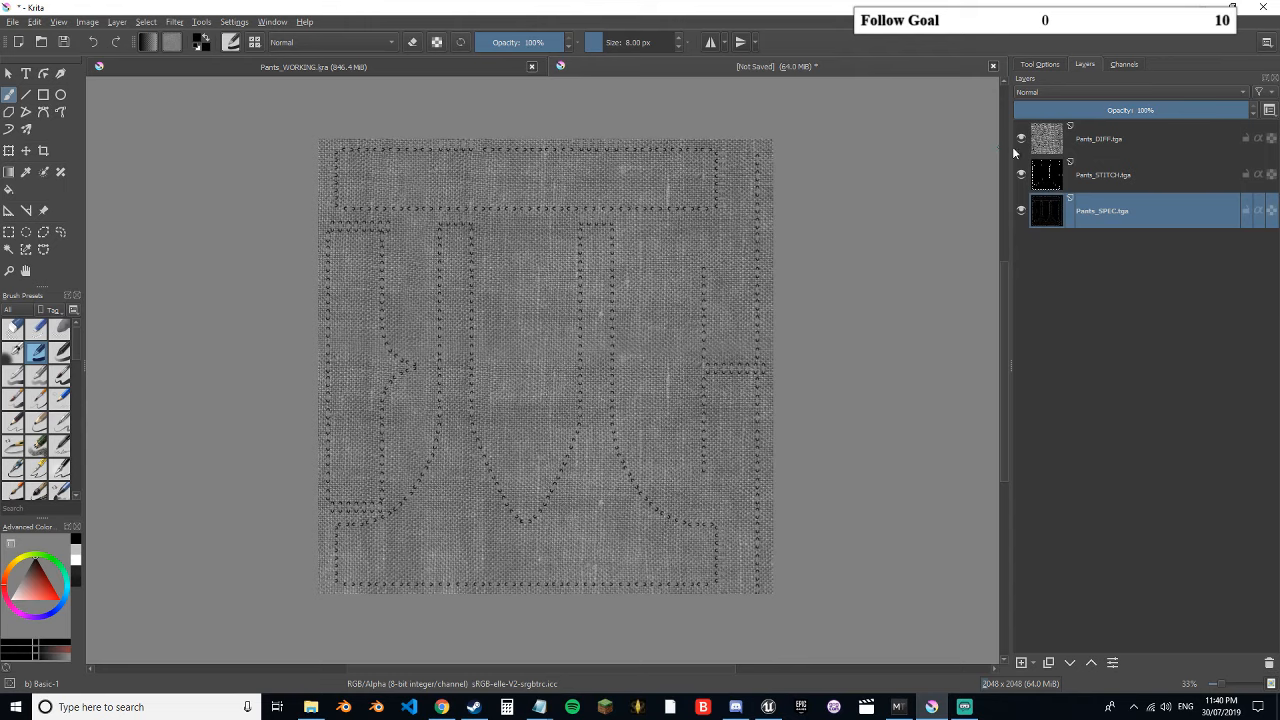
- Check the Pants_STITCH map by temporarily hiding the Pants_DIFF layer above it
click(1020, 138)
click(1019, 175)
click(1019, 175)
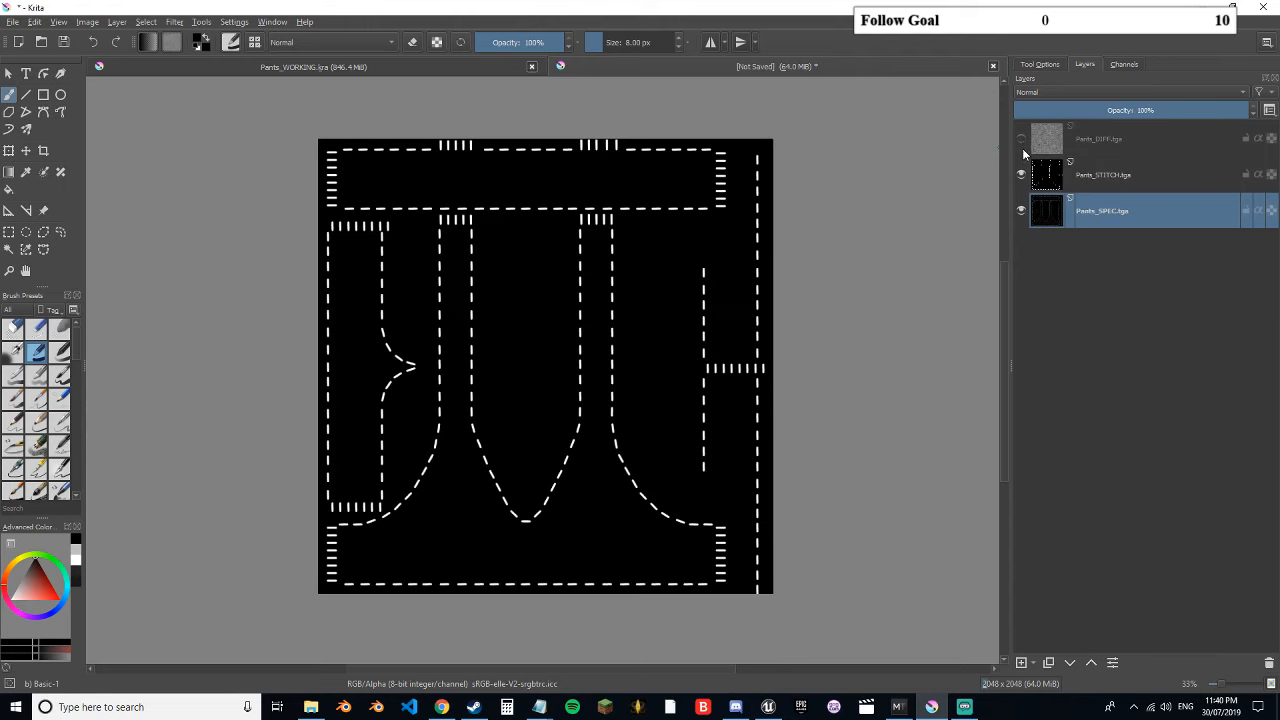
click(1020, 138)
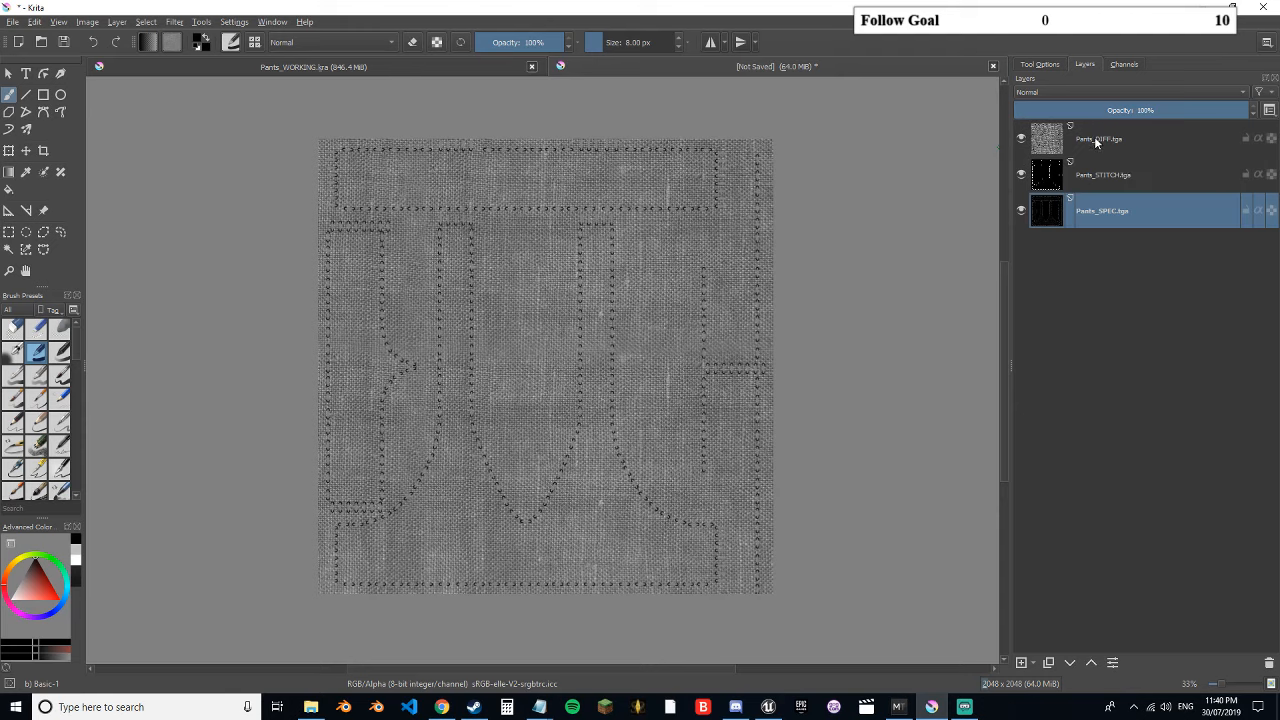
- Select the Pants_DIFF layer and compare the layer stack with the image's color channels
drag(1094, 136, 1112, 105)
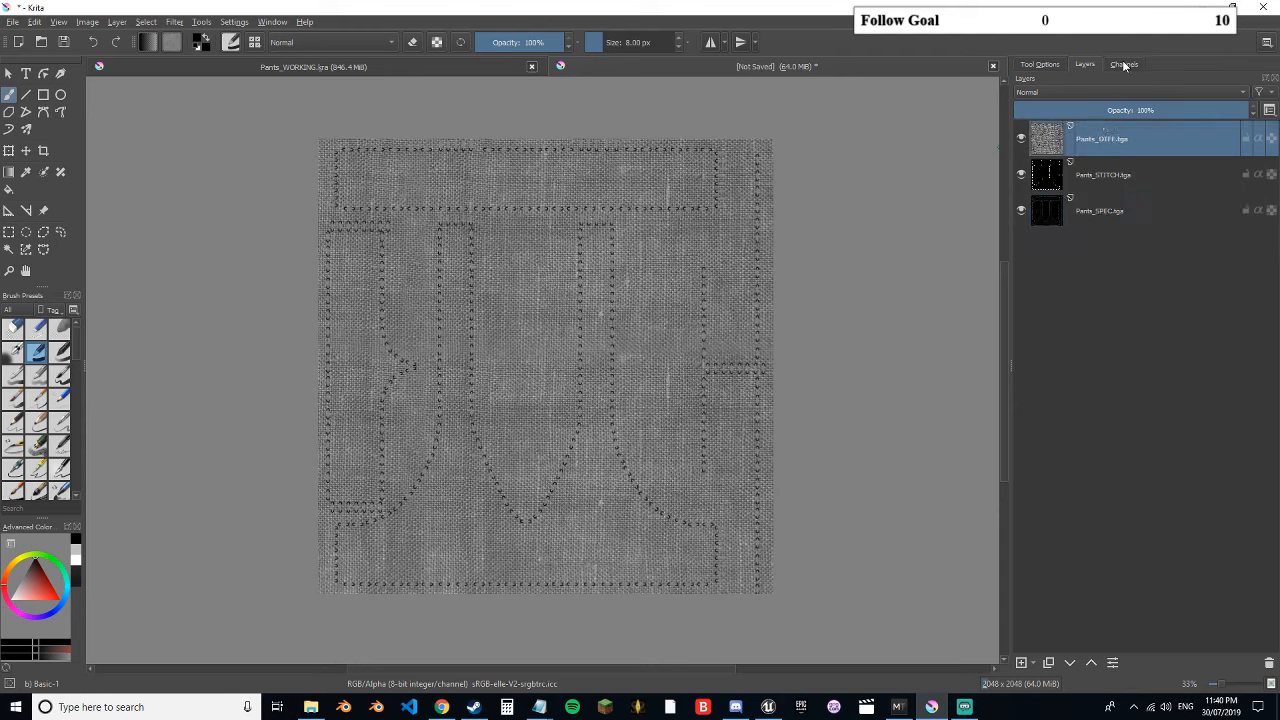
click(1124, 65)
click(1083, 65)
click(1118, 65)
click(1086, 65)
click(1124, 63)
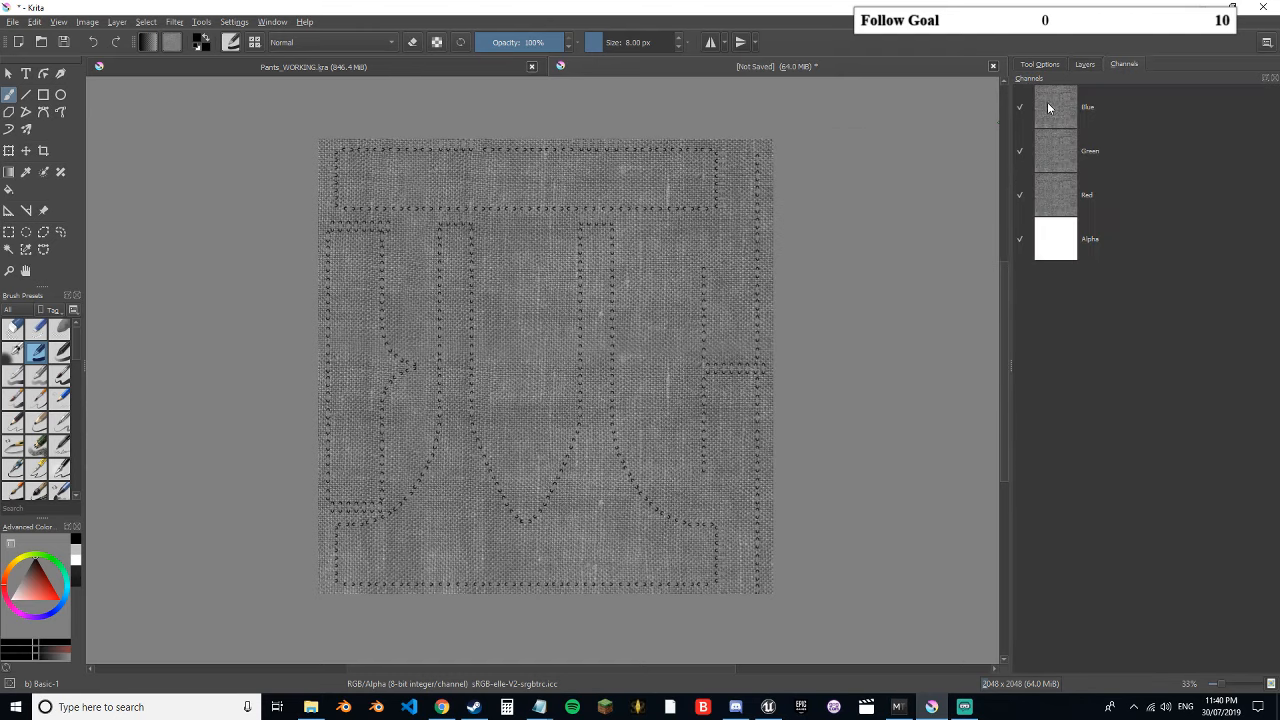
- Preview the image with the Blue, Green and Red channels switched off, and restore all three channels
click(1020, 107)
click(1019, 151)
click(1110, 200)
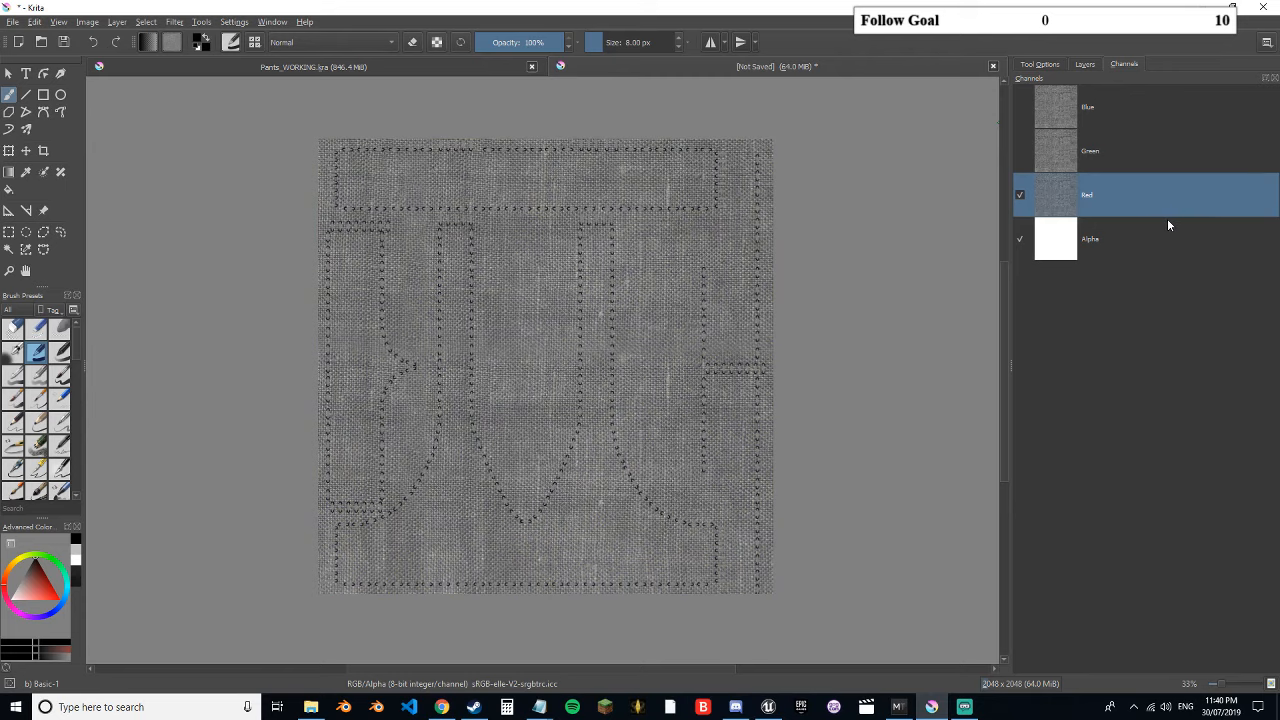
click(1020, 196)
click(1020, 195)
click(1020, 152)
click(1020, 108)
click(1087, 67)
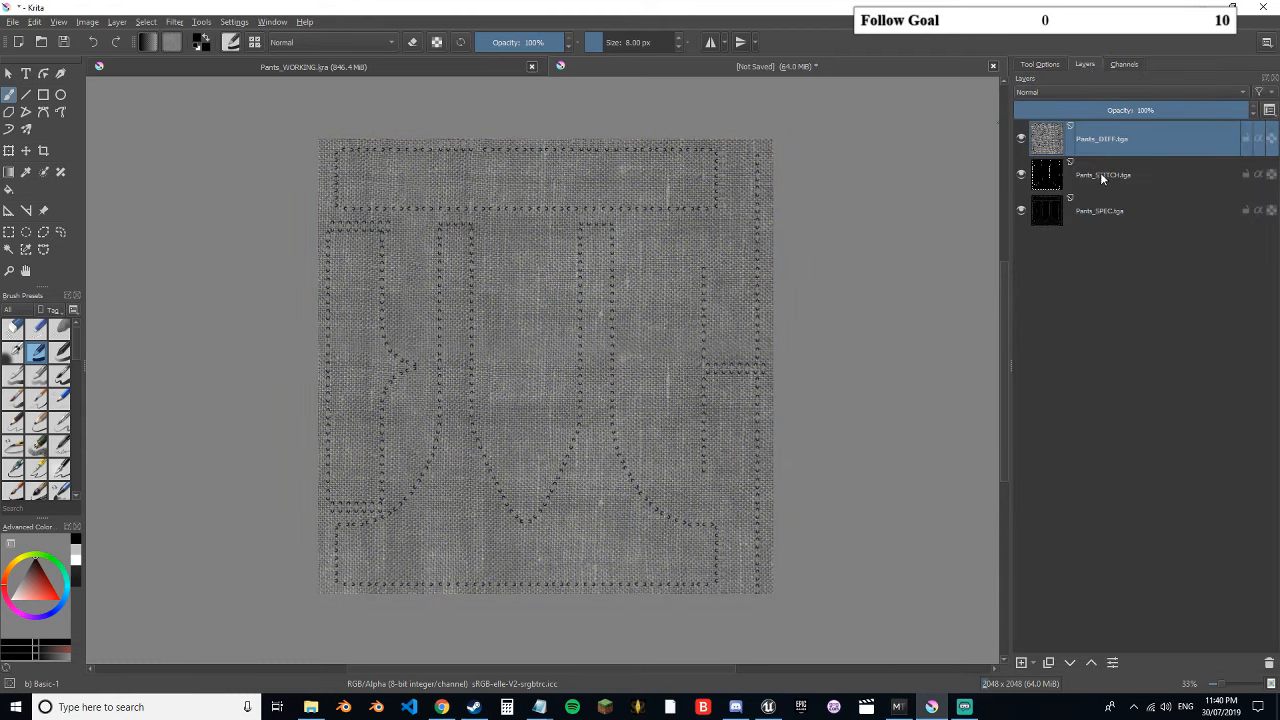
- Disable the Green and Red active channels of the Pants_DIFF layer, keeping only Blue and Alpha
right_click(1116, 137)
click(1105, 146)
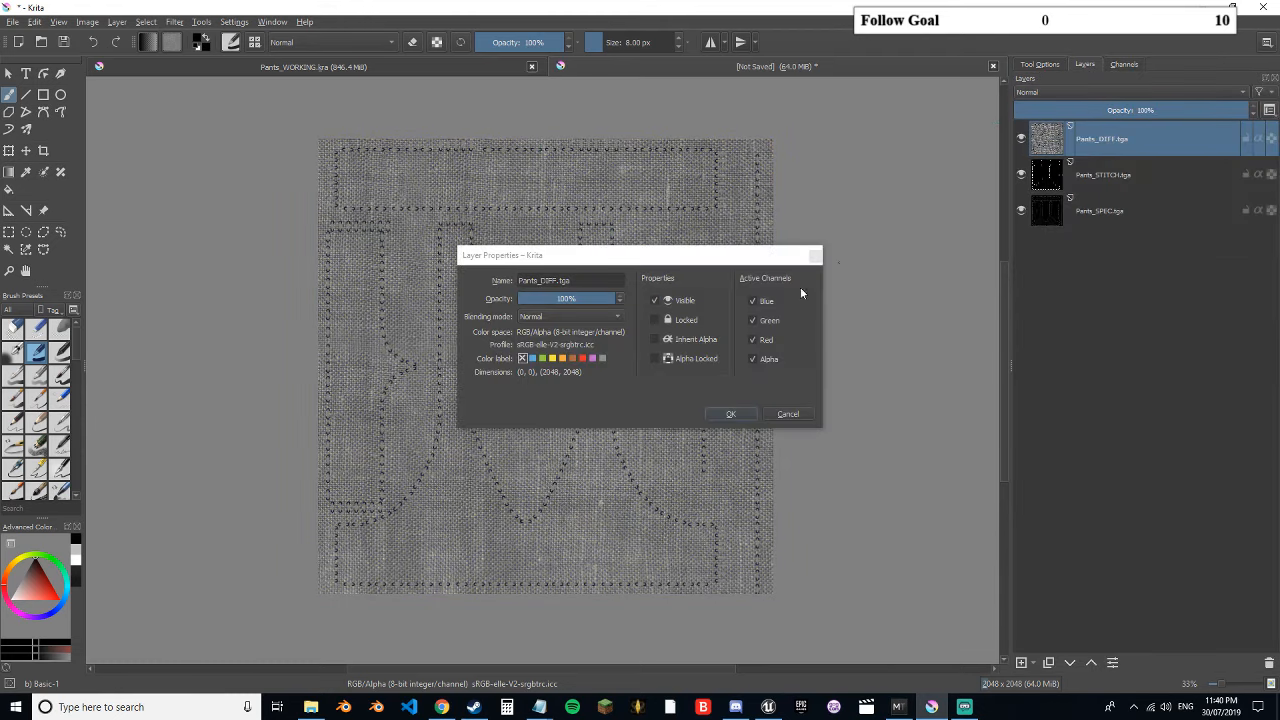
click(754, 320)
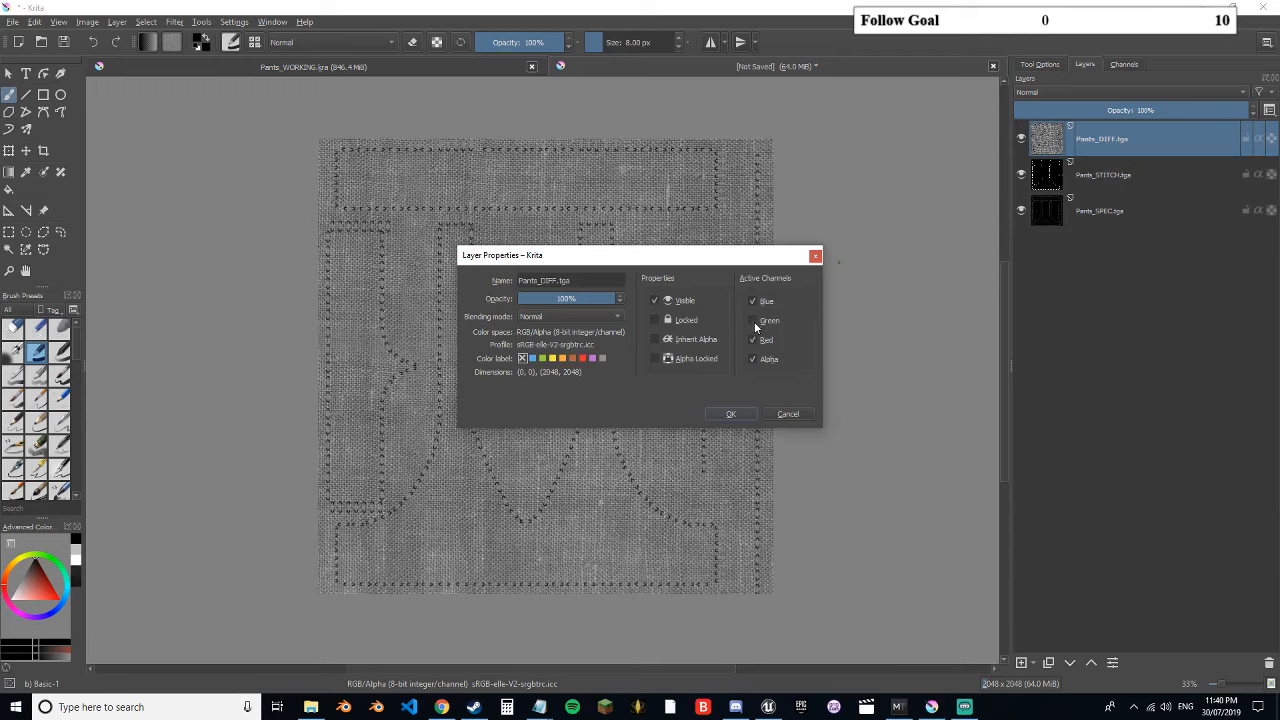
click(731, 414)
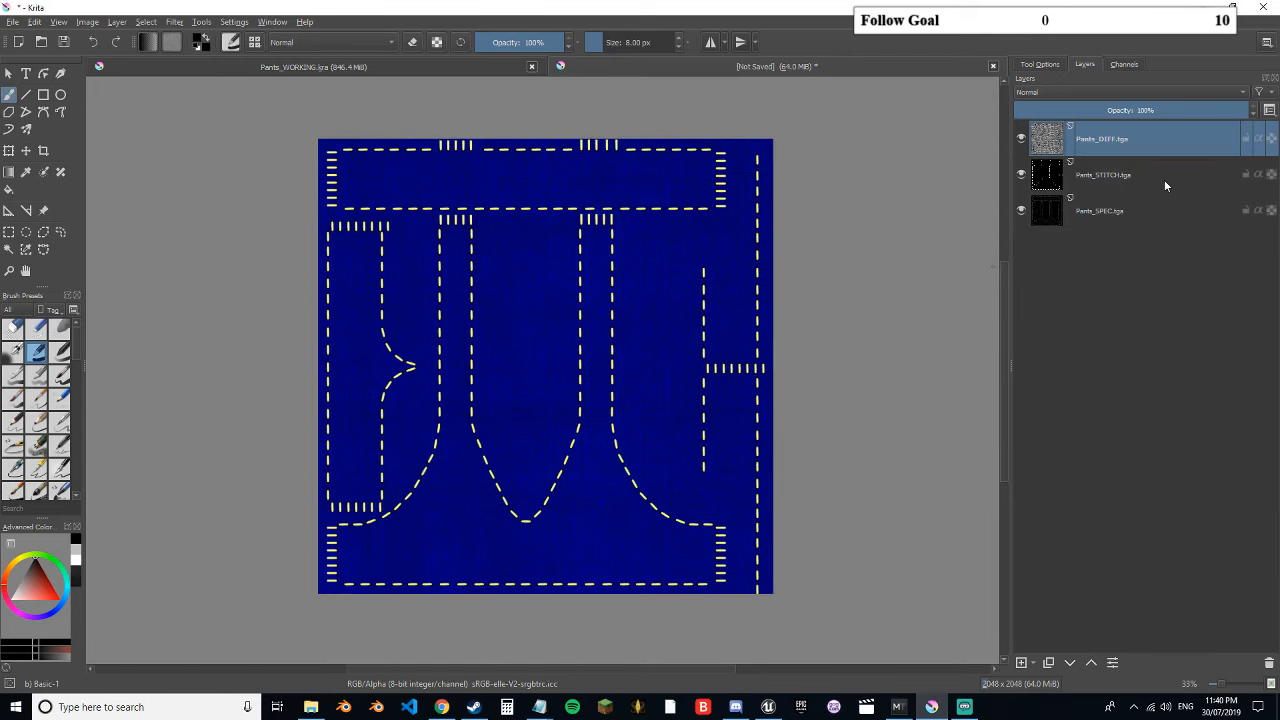
- Disable the Blue and Red active channels of the Pants_STITCH layer, keeping only Green and Alpha
mouse_move(1140, 178)
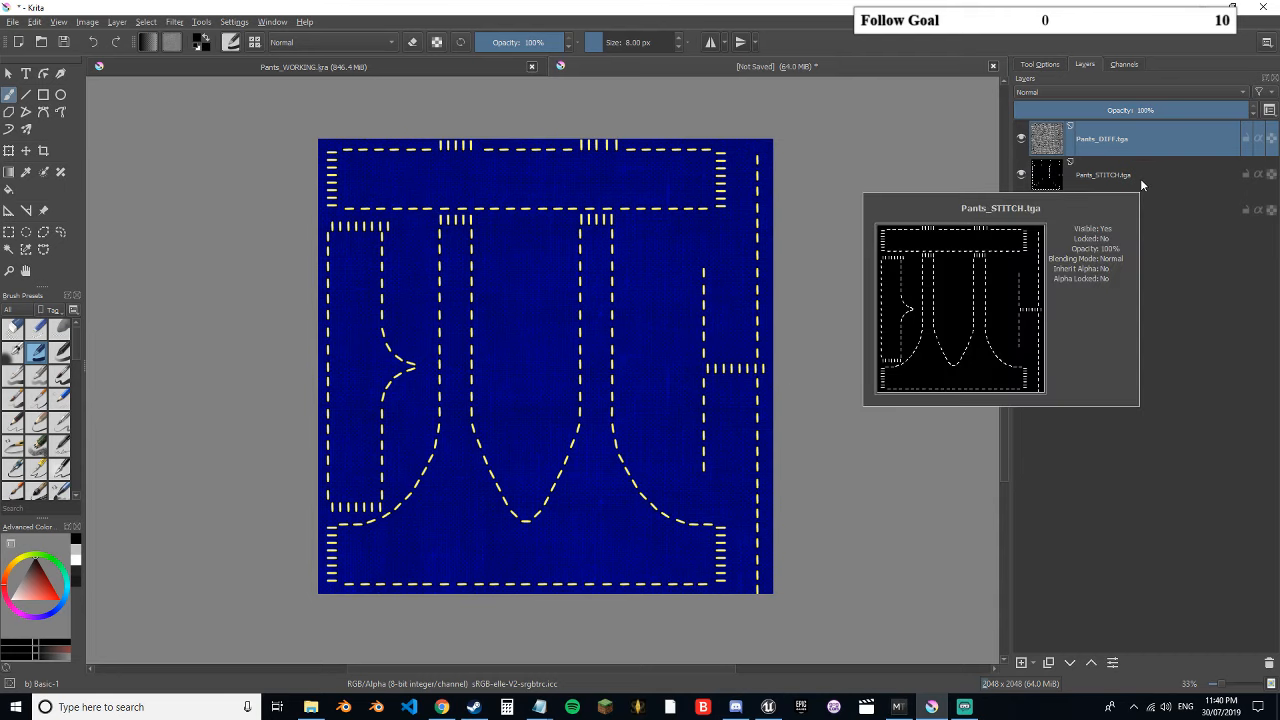
mouse_move(1100, 153)
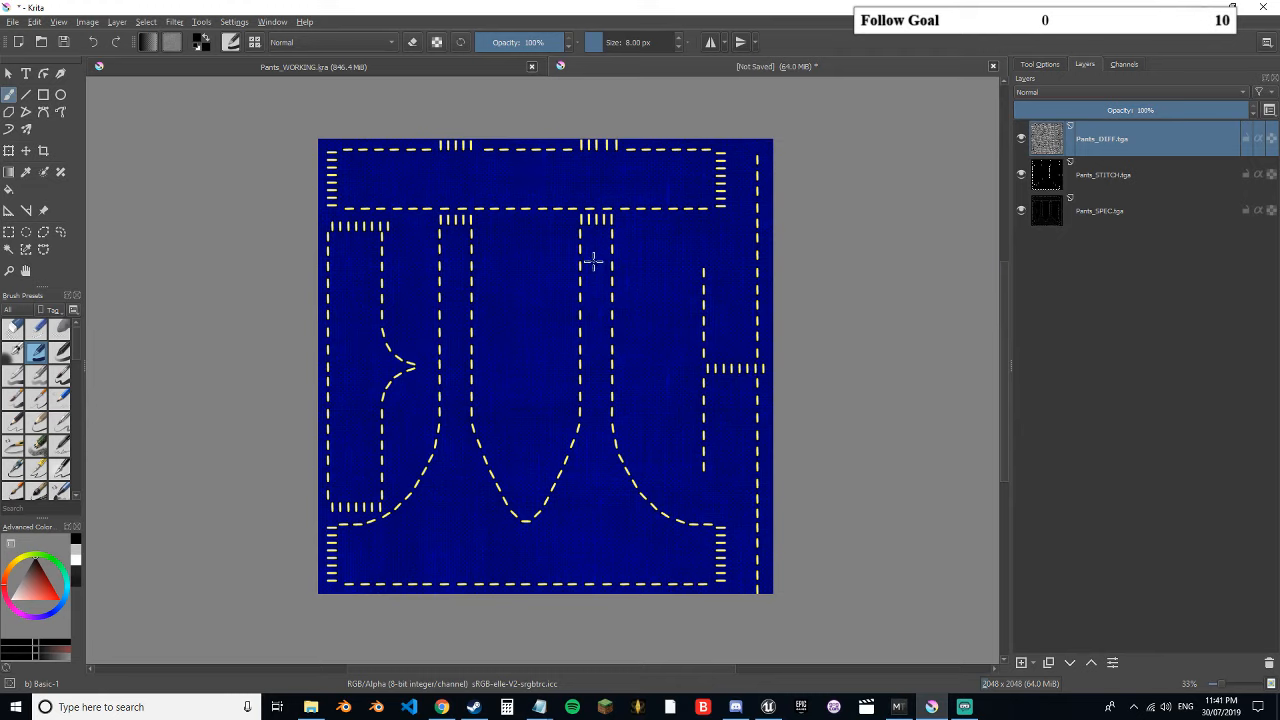
right_click(1066, 178)
click(1068, 190)
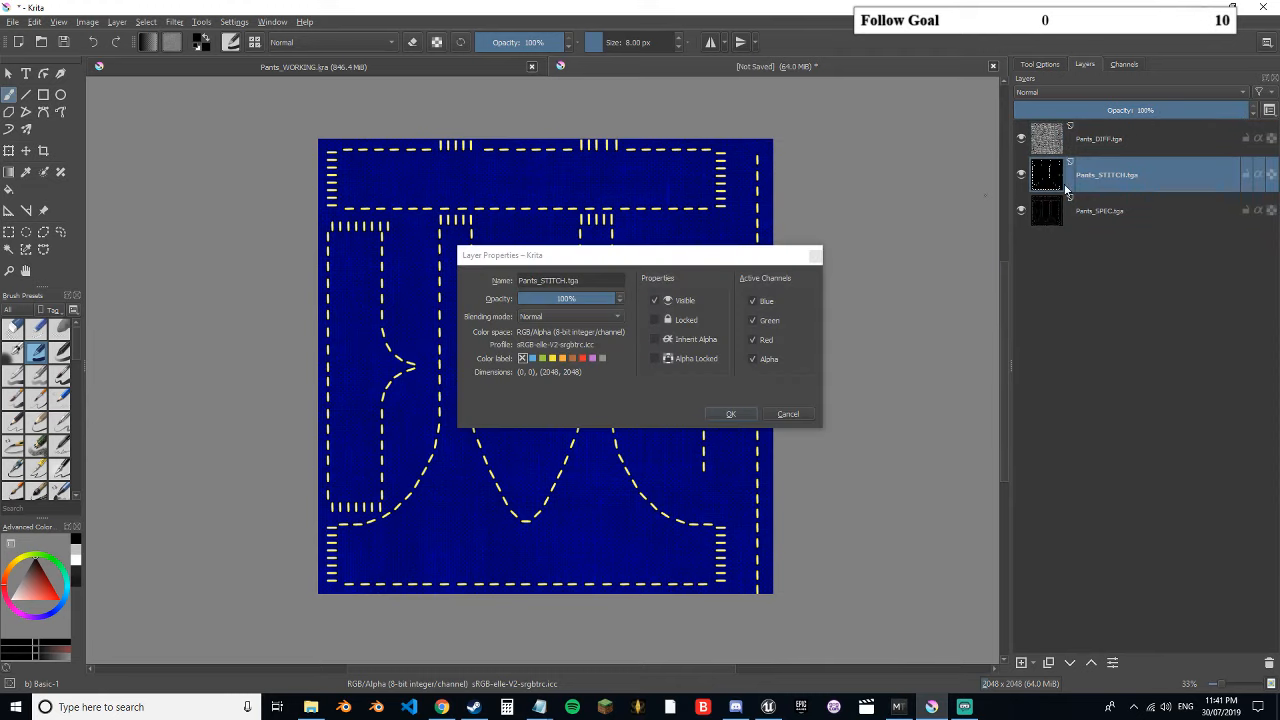
click(760, 303)
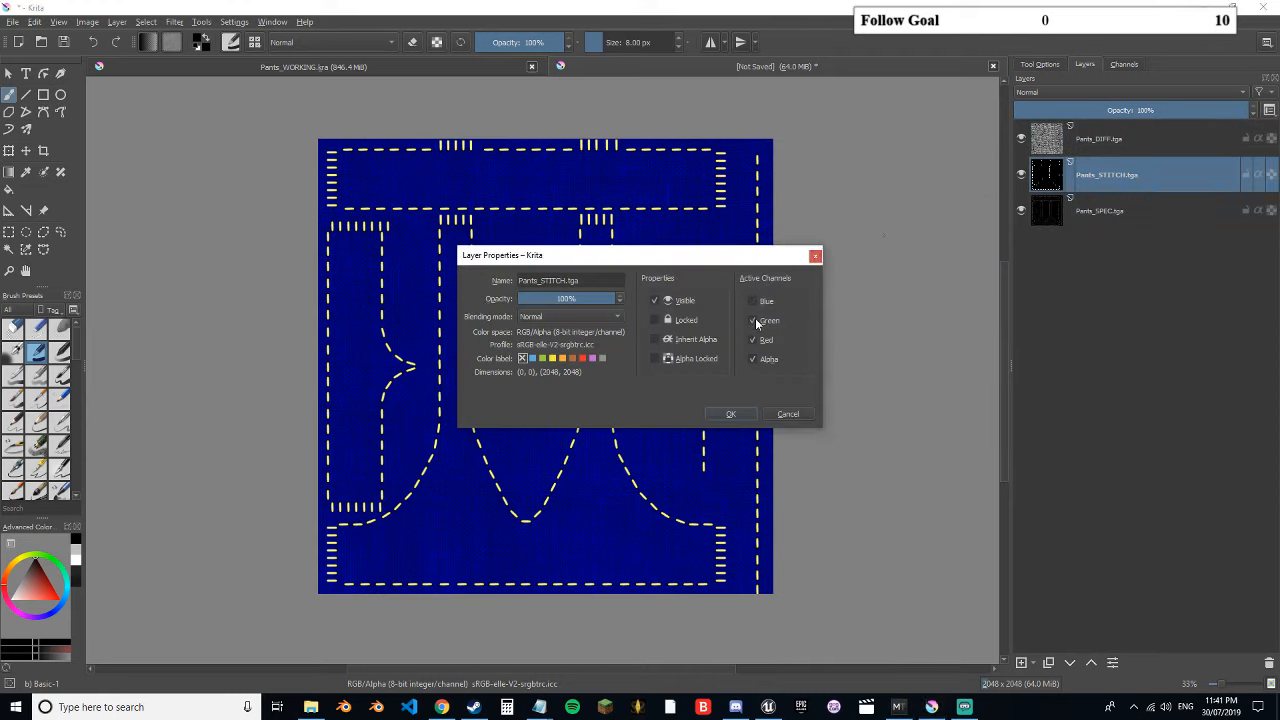
click(731, 414)
- Disable the Blue and Green active channels of the Pants_SPEC layer, keeping only Red and Alpha
right_click(1093, 216)
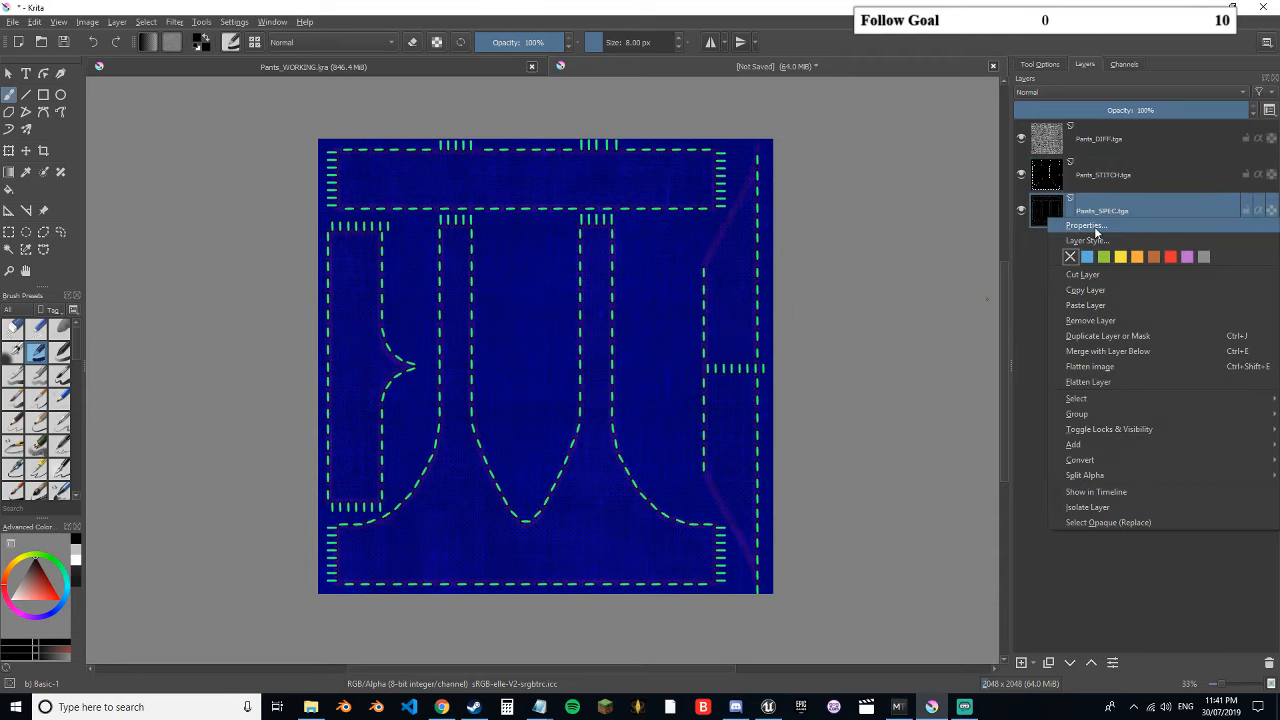
click(1095, 229)
click(754, 302)
click(754, 320)
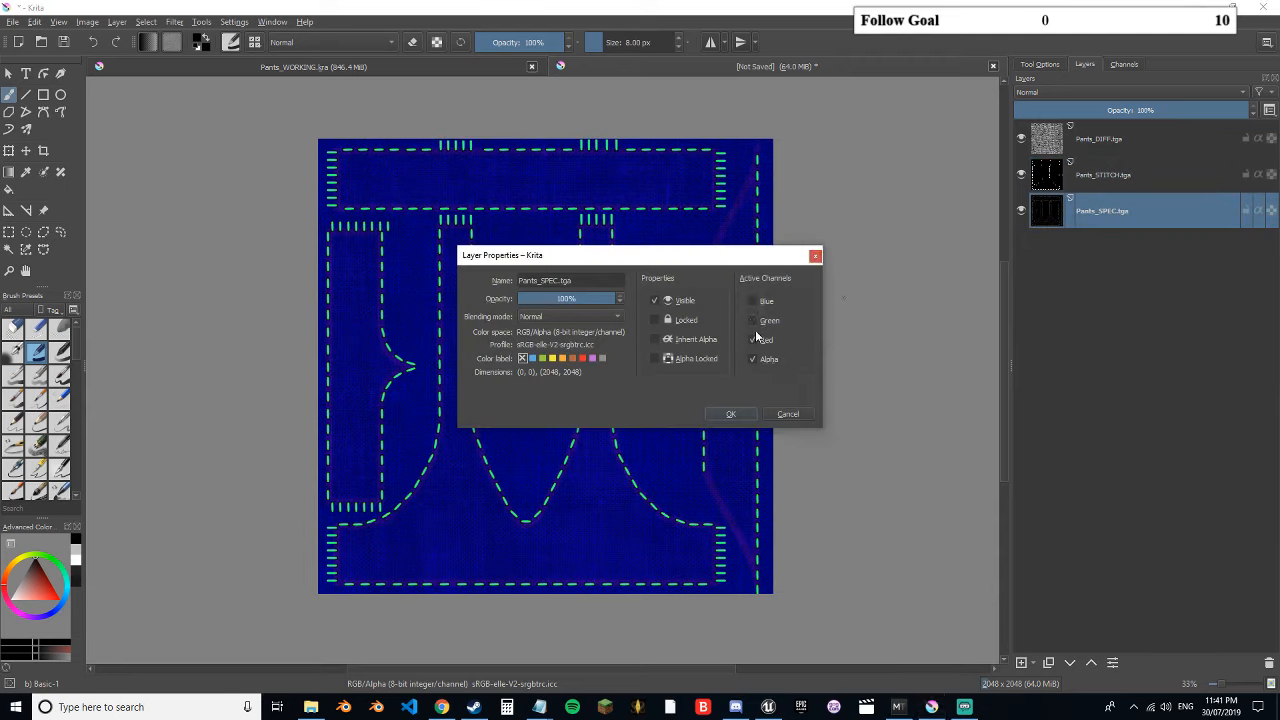
click(731, 414)
- Examine the stitching and seam detail of the combined channel-packed texture up close
scroll(550, 291, up, 2)
drag(726, 263, 695, 389)
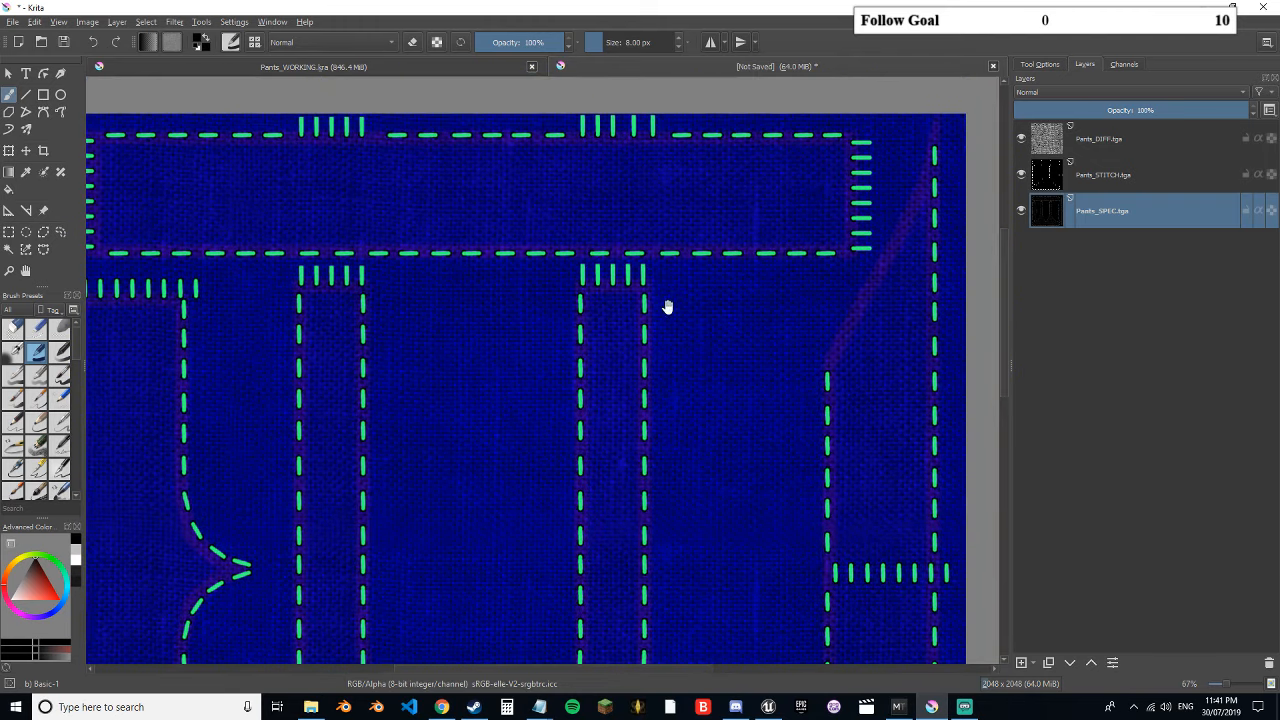
scroll(580, 252, up, 1)
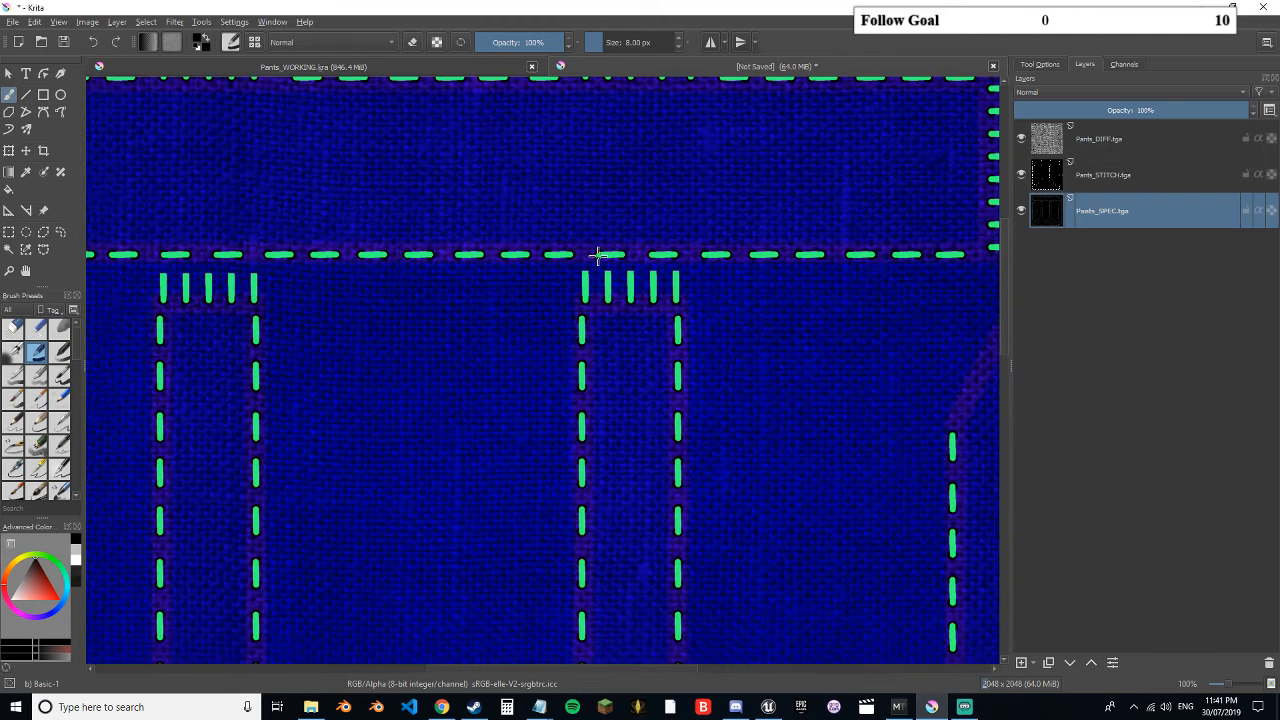
scroll(601, 257, down, 1)
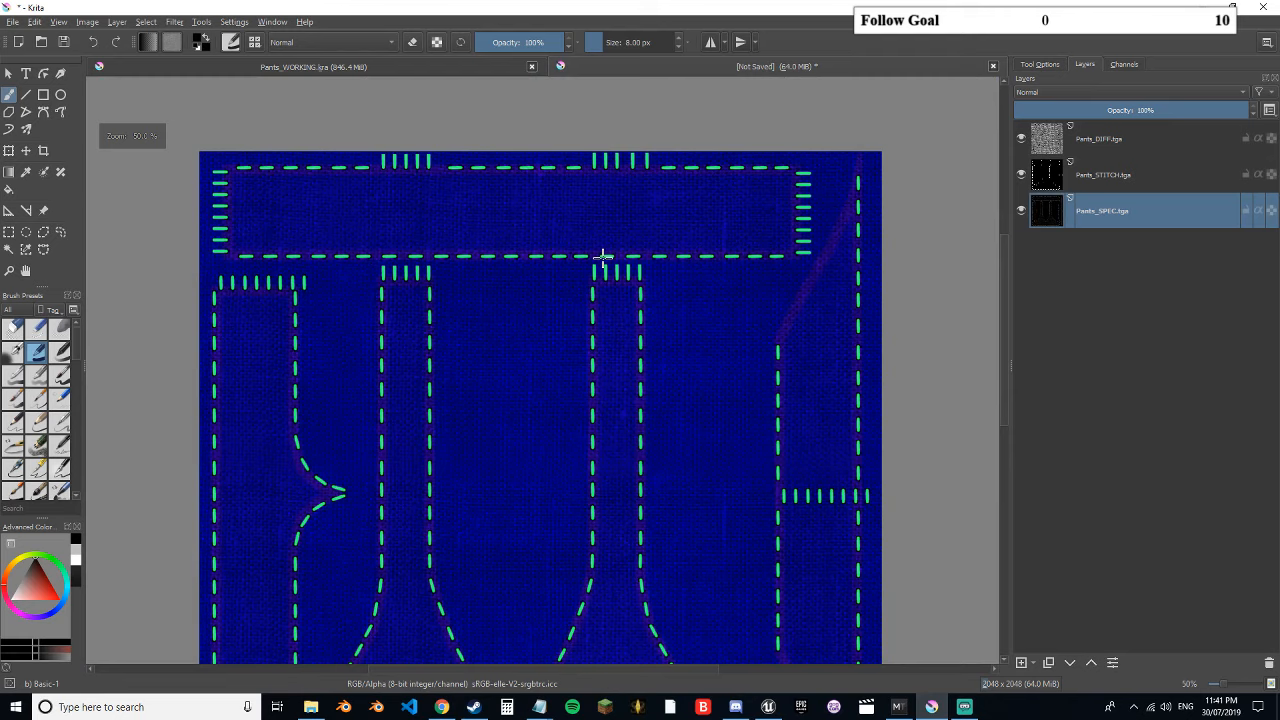
scroll(601, 257, up, 1)
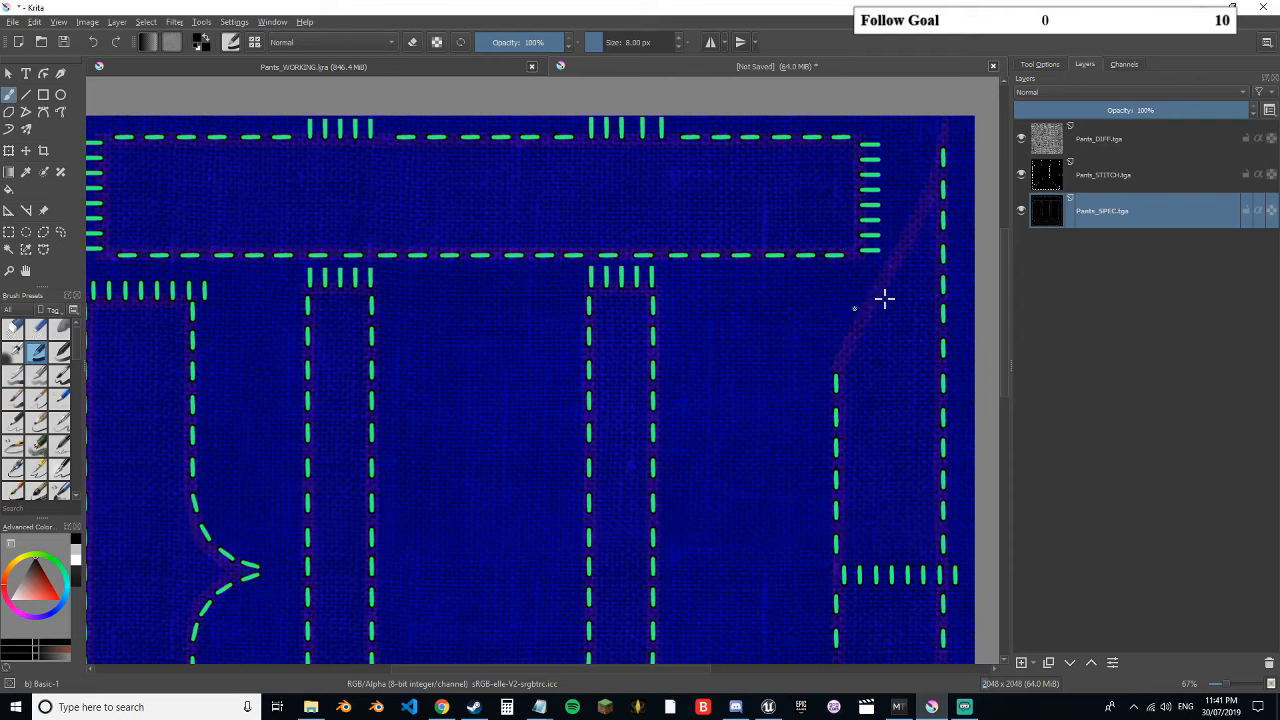
scroll(894, 234, up, 3)
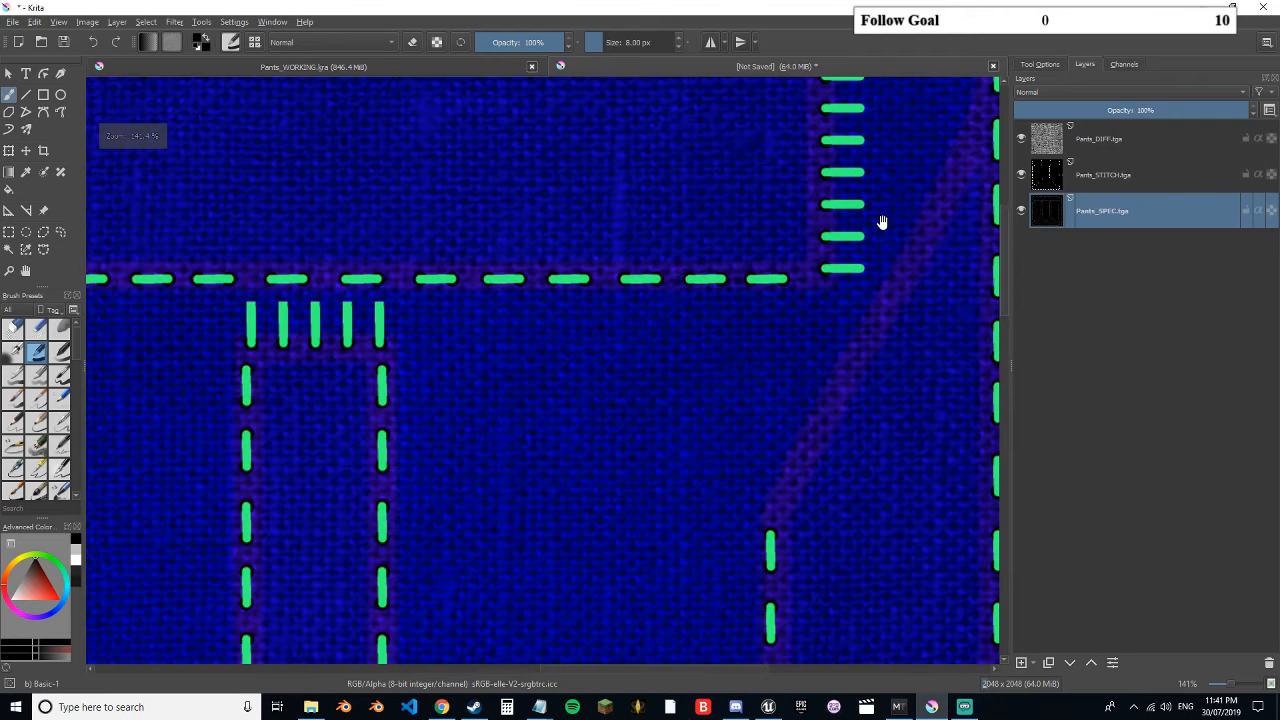
- Hide the Pants_STITCH and Pants_SPEC layers, view Pants_DIFF alone at 100% zoom and select it
click(1022, 175)
click(1021, 210)
key(1)
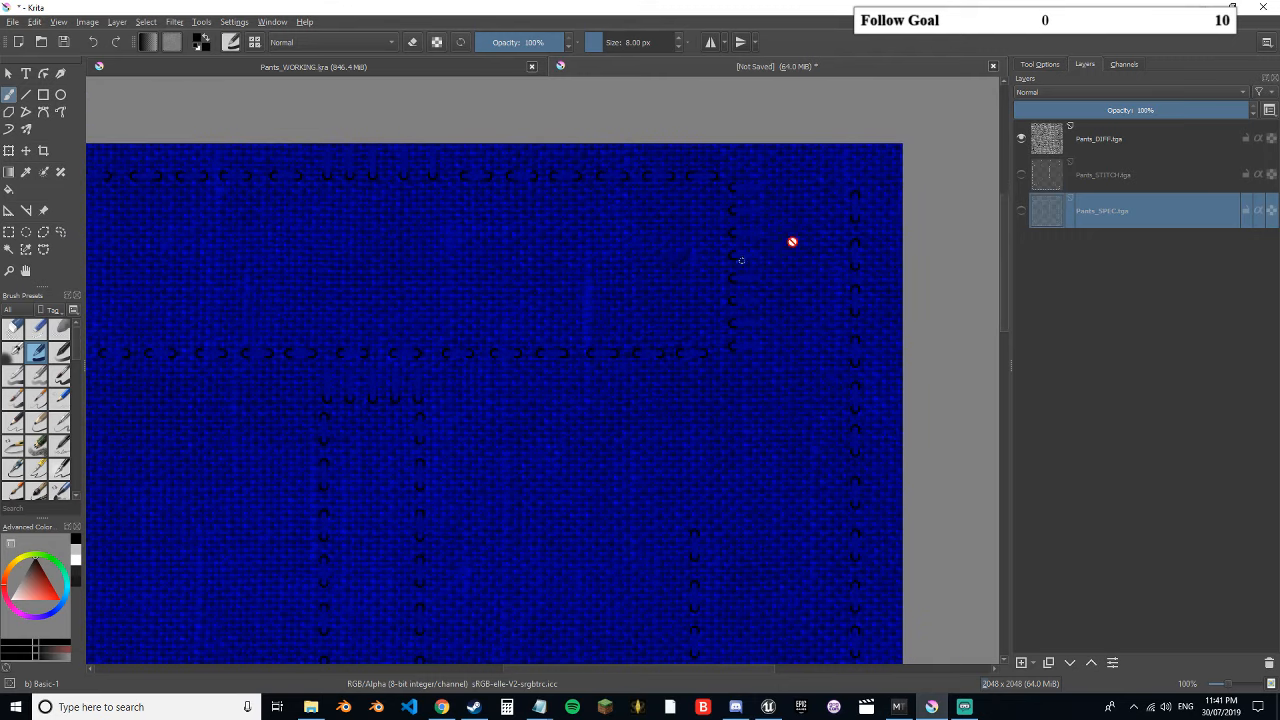
click(1096, 143)
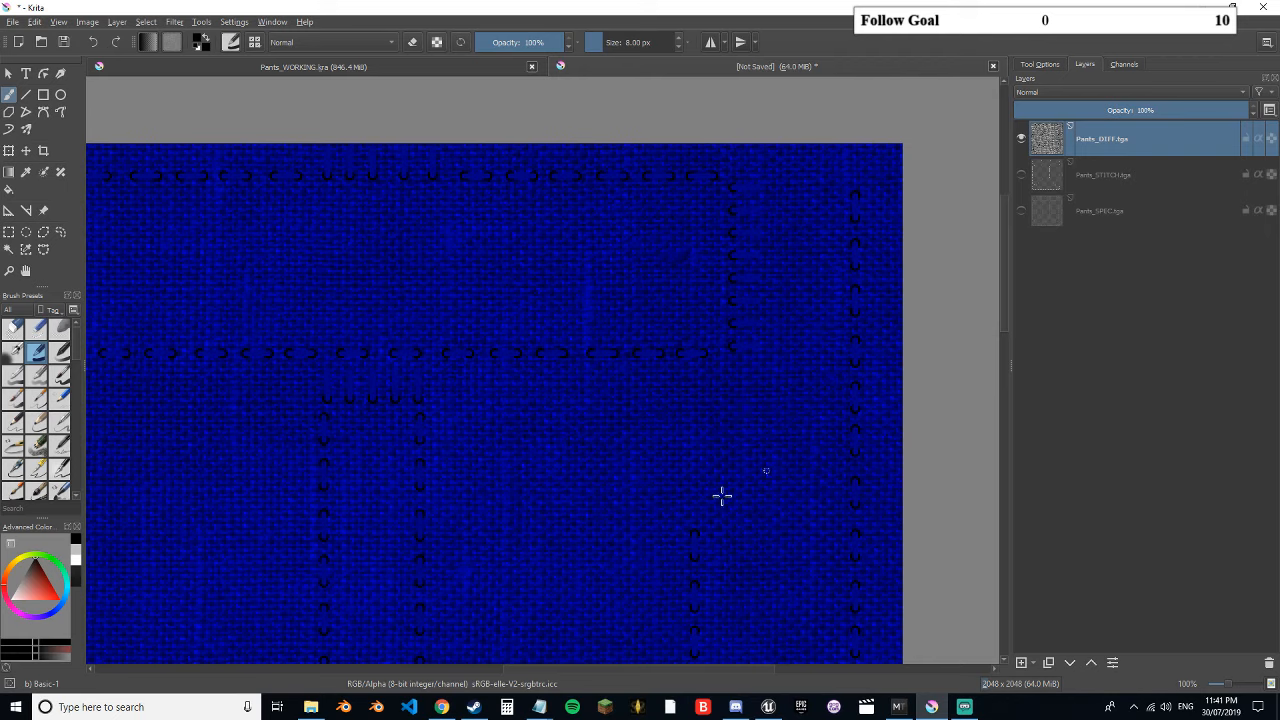
- Hide Pants_DIFF and view the Pants_STITCH and Pants_SPEC layers one at a time, leaving only Pants_SPEC shown
click(1020, 140)
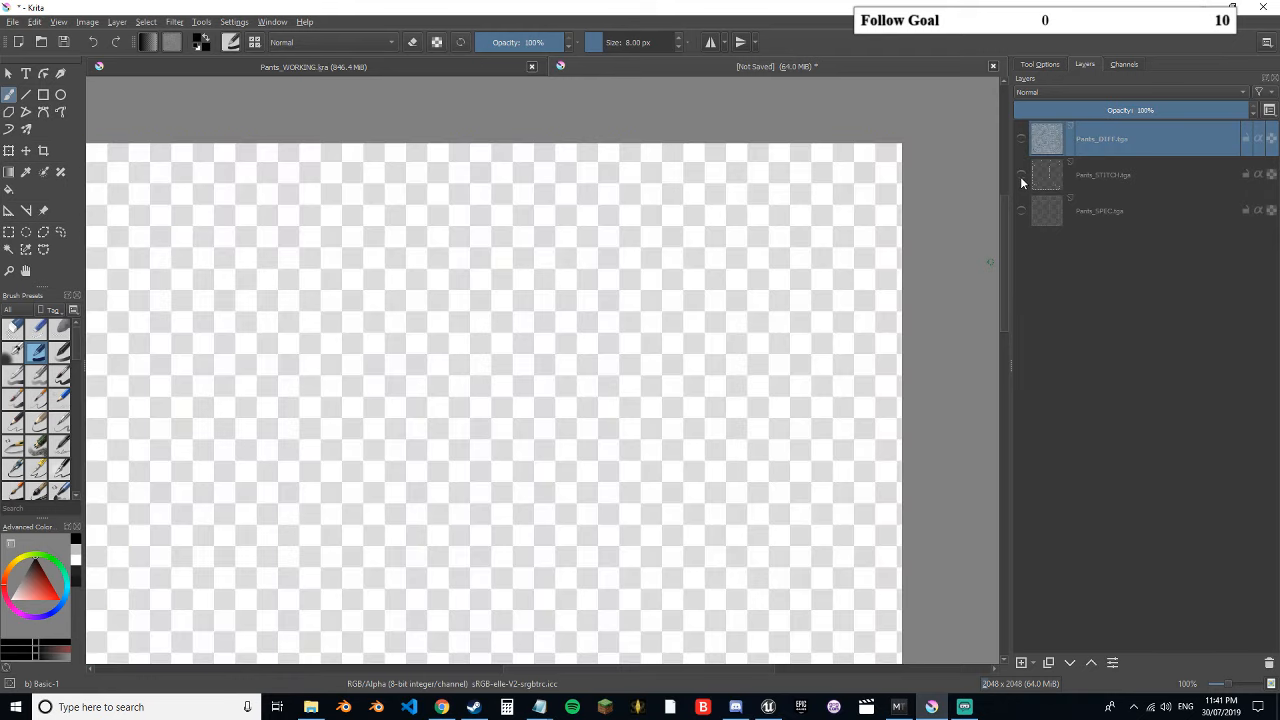
click(1020, 174)
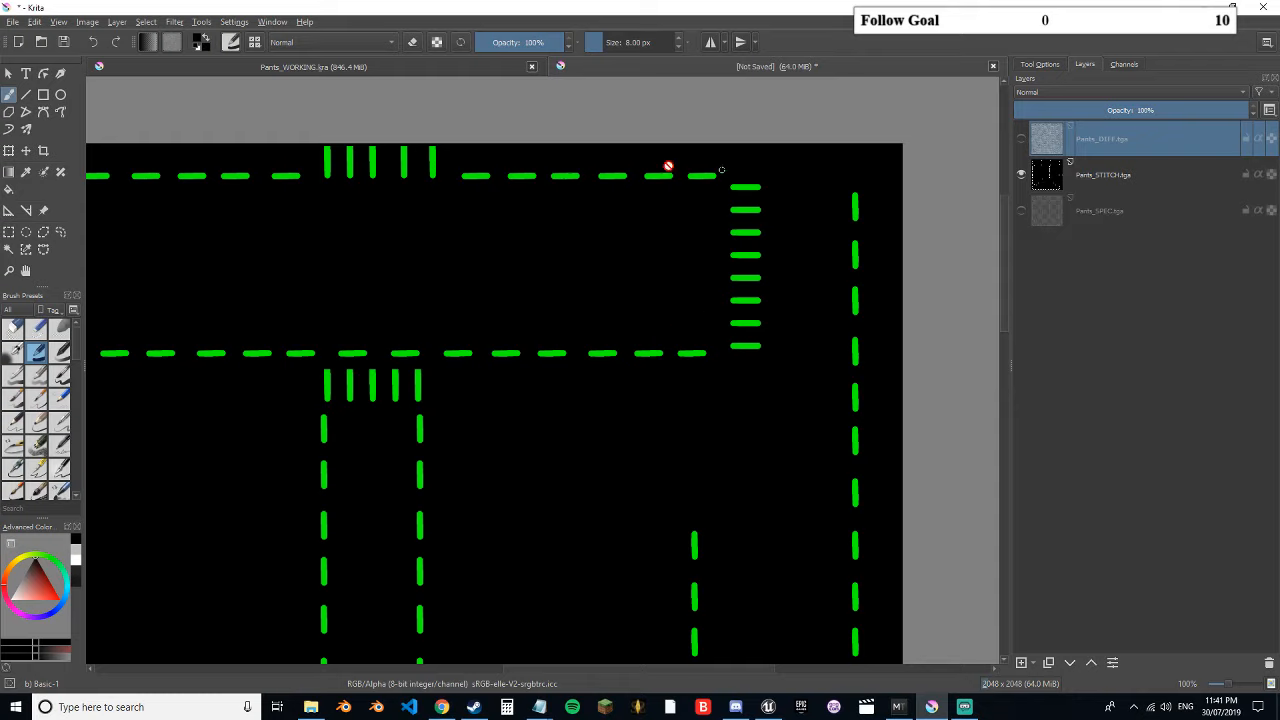
click(1020, 174)
click(1020, 210)
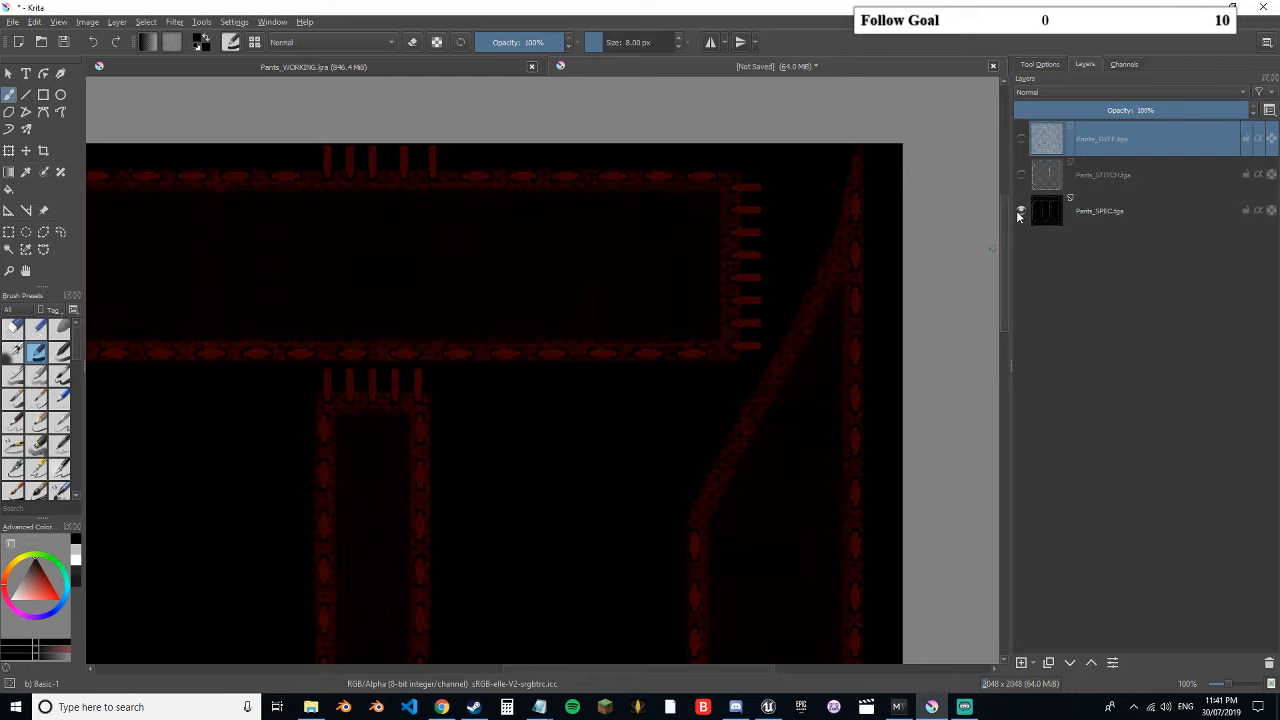
scroll(663, 380, down, 1)
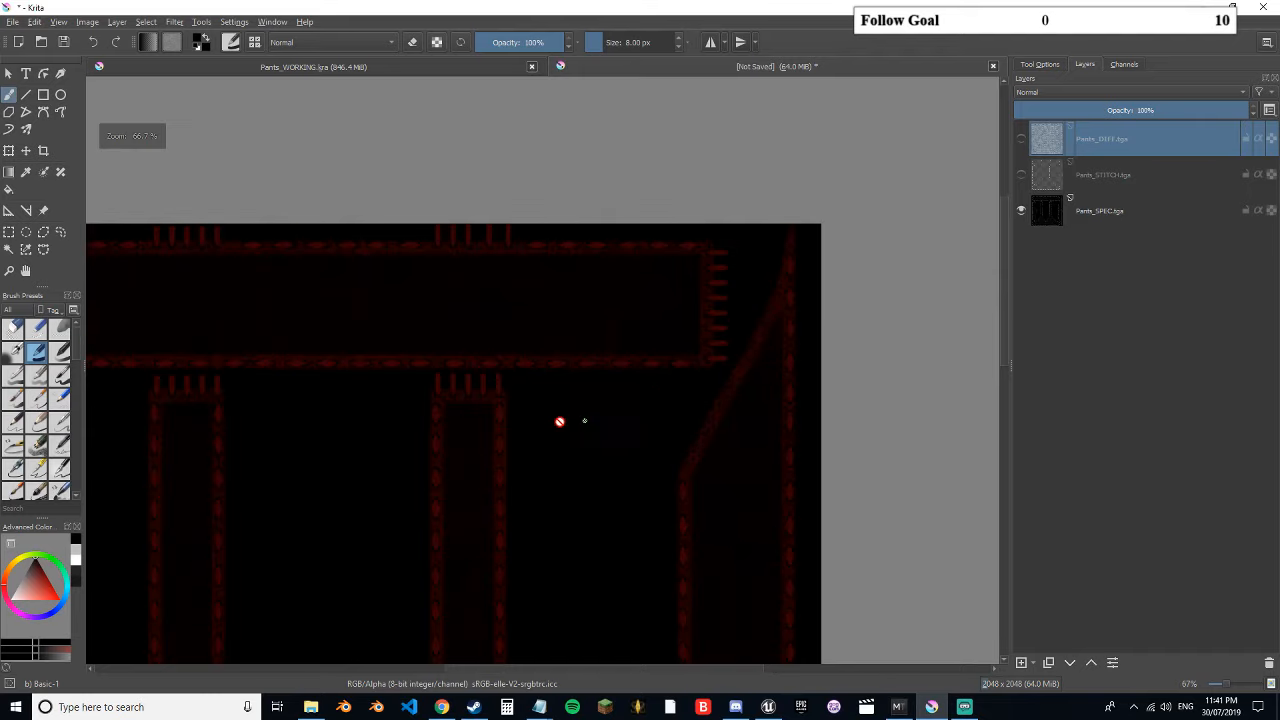
drag(563, 423, 657, 374)
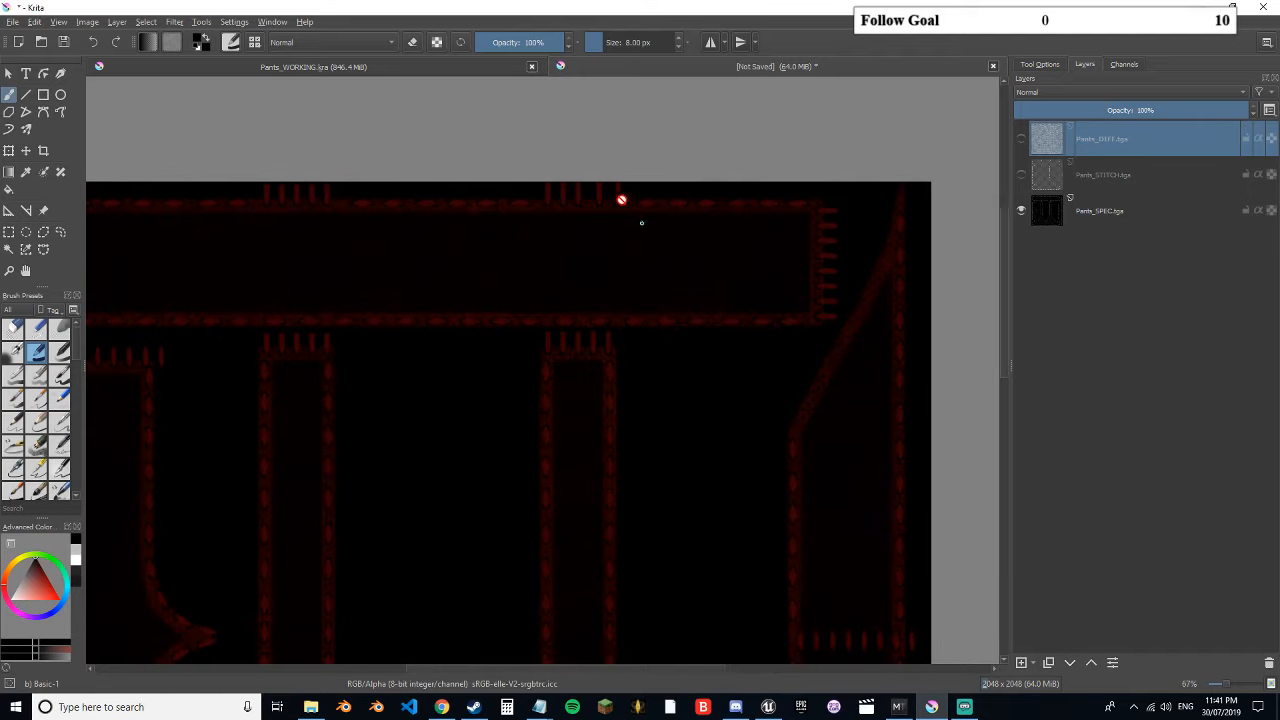
scroll(701, 287, up, 1)
scroll(704, 288, down, 1)
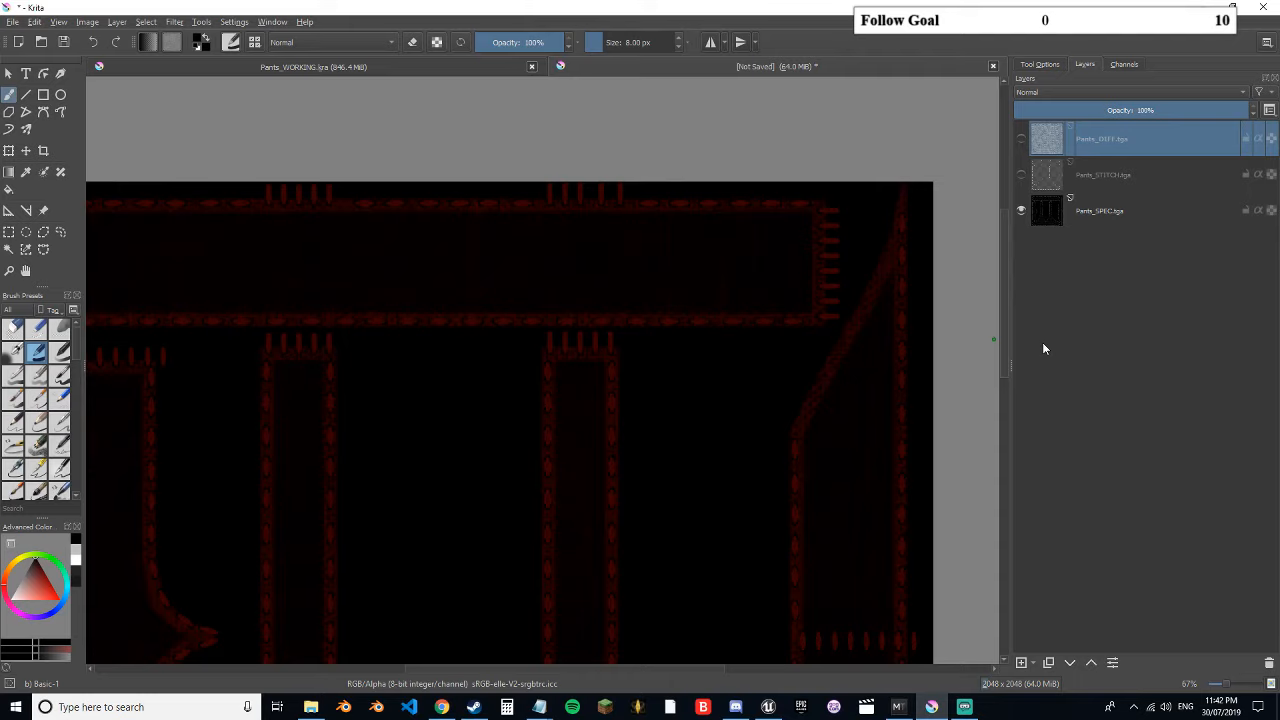
- Show the Pants_STITCH and Pants_DIFF layers again so all three packed maps are displayed together
click(1020, 174)
click(1020, 138)
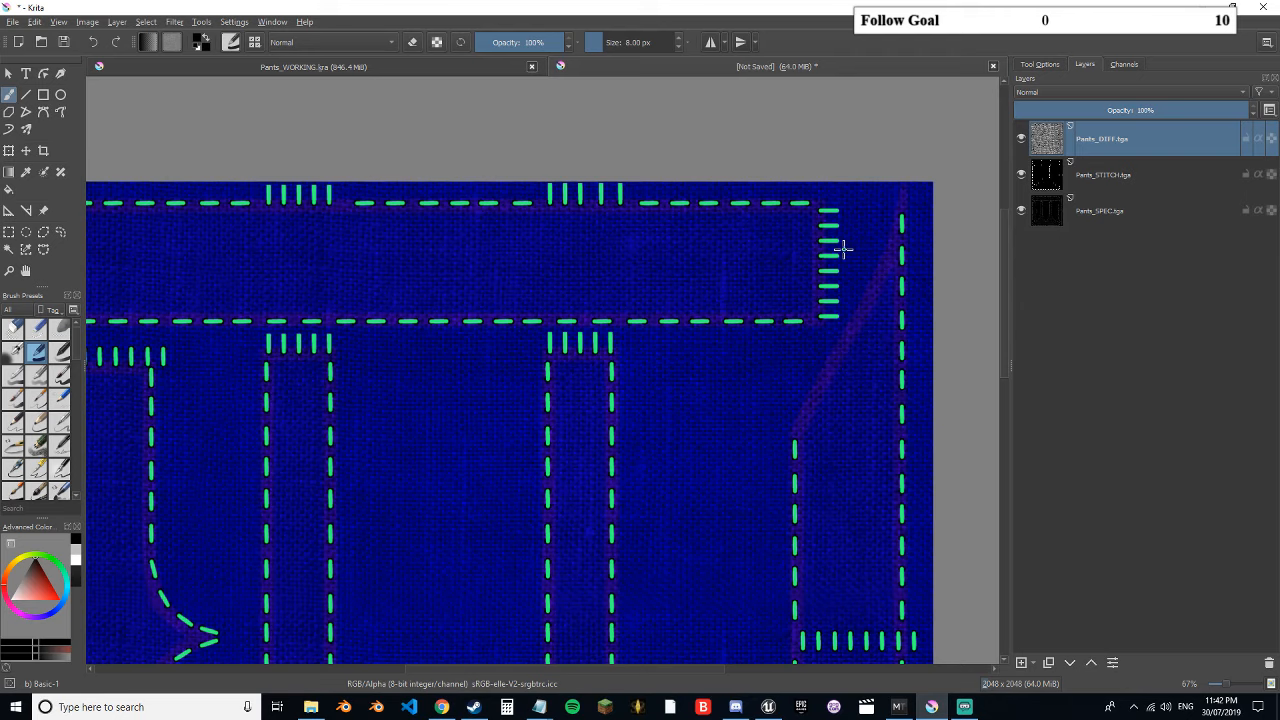
scroll(767, 316, down, 1)
drag(518, 396, 572, 344)
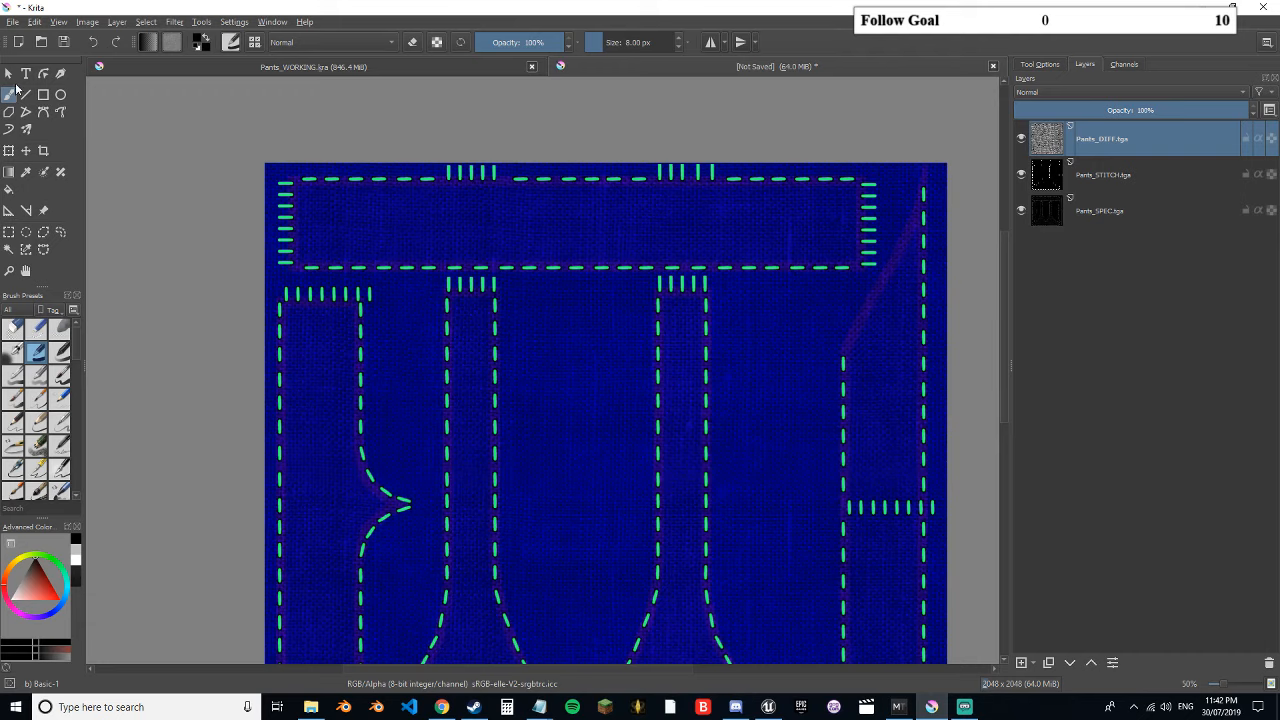
- Save the packed document as a TGA image, overwriting Pants_PACKED.tga in the Pants renders folder
click(13, 21)
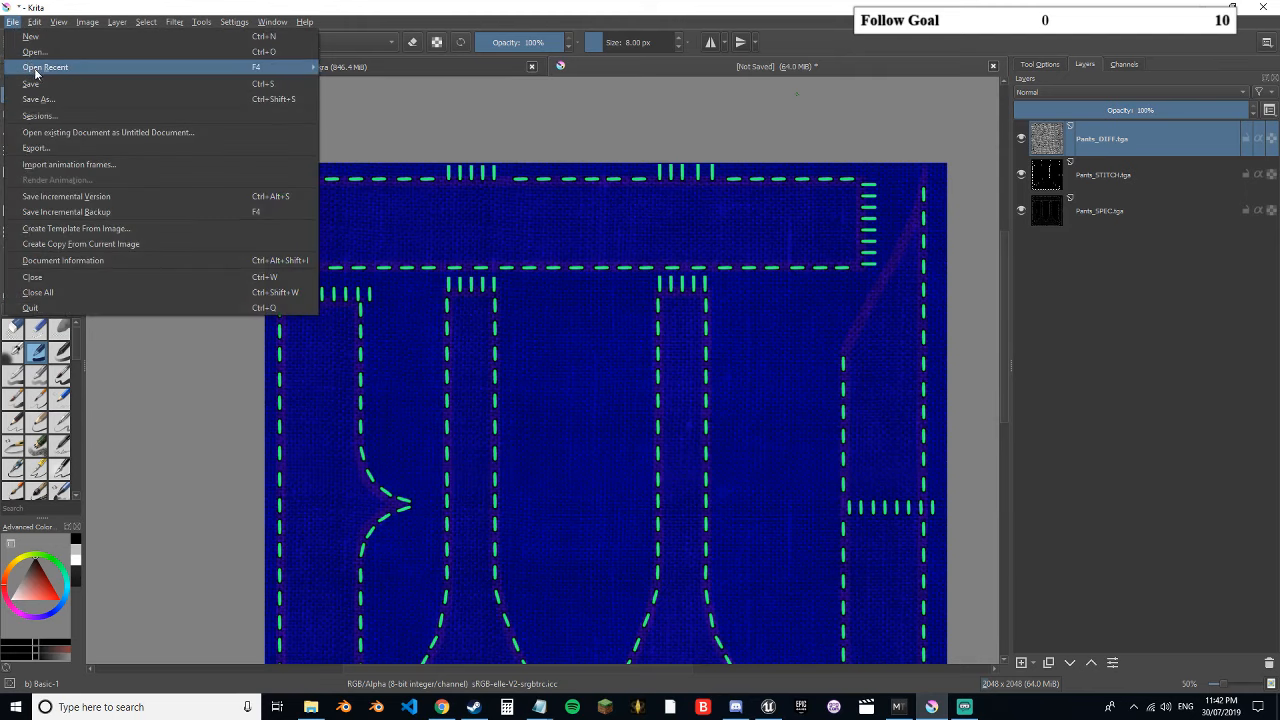
click(45, 98)
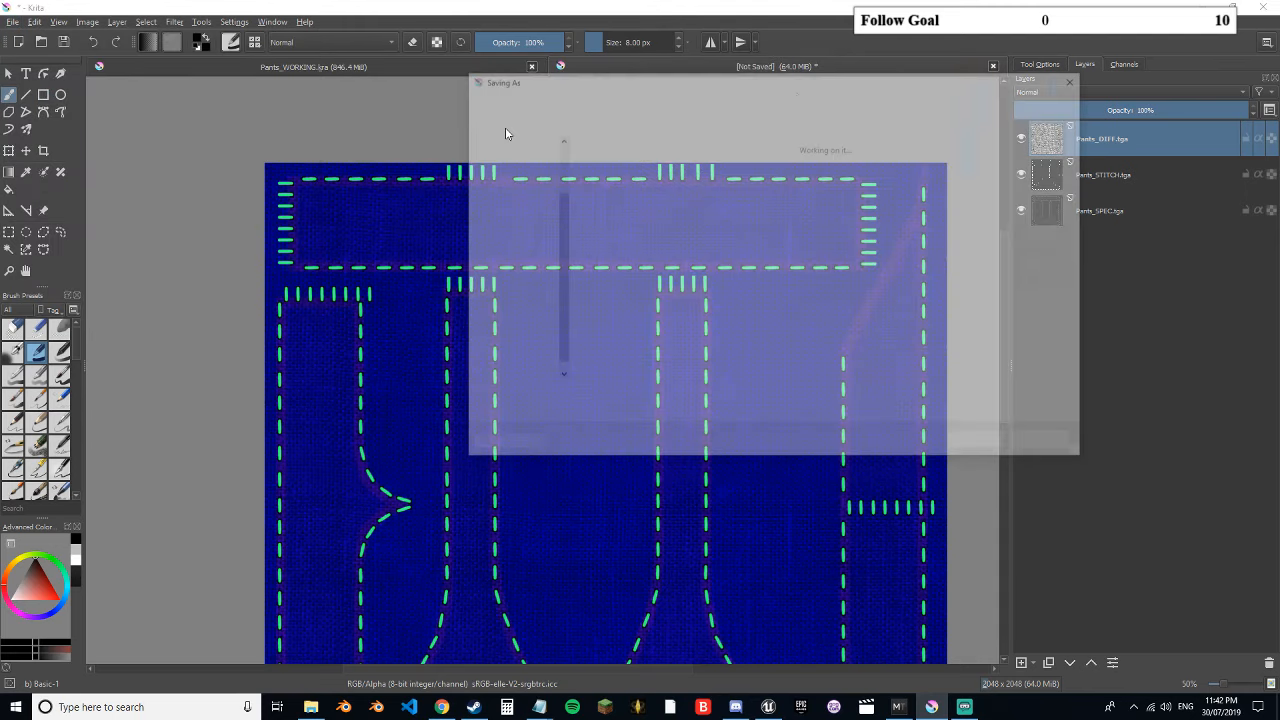
click(687, 415)
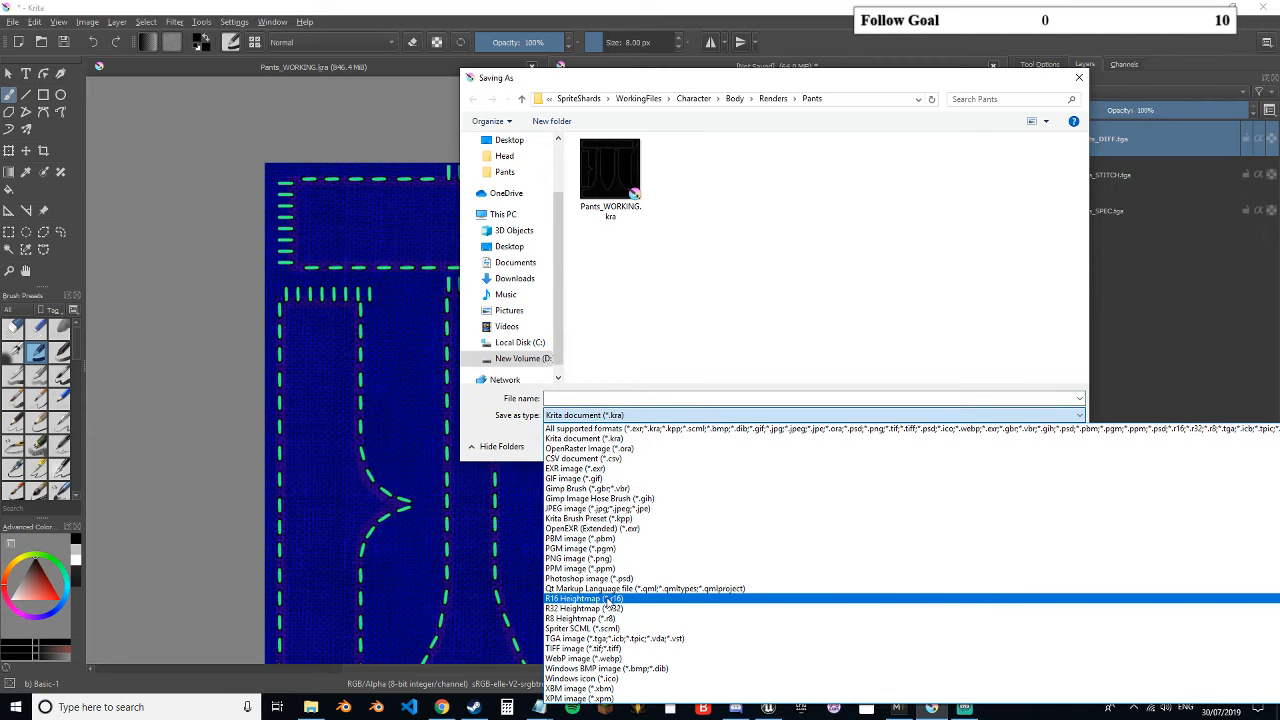
click(605, 638)
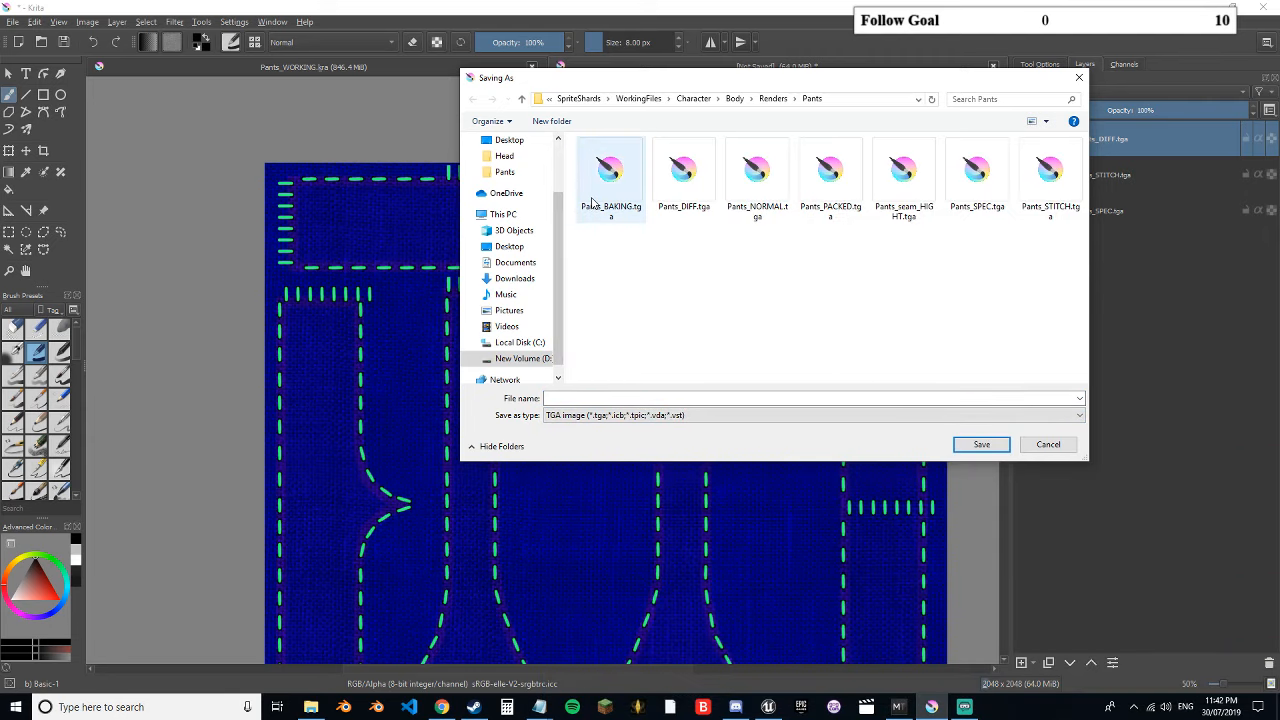
double_click(830, 175)
click(680, 358)
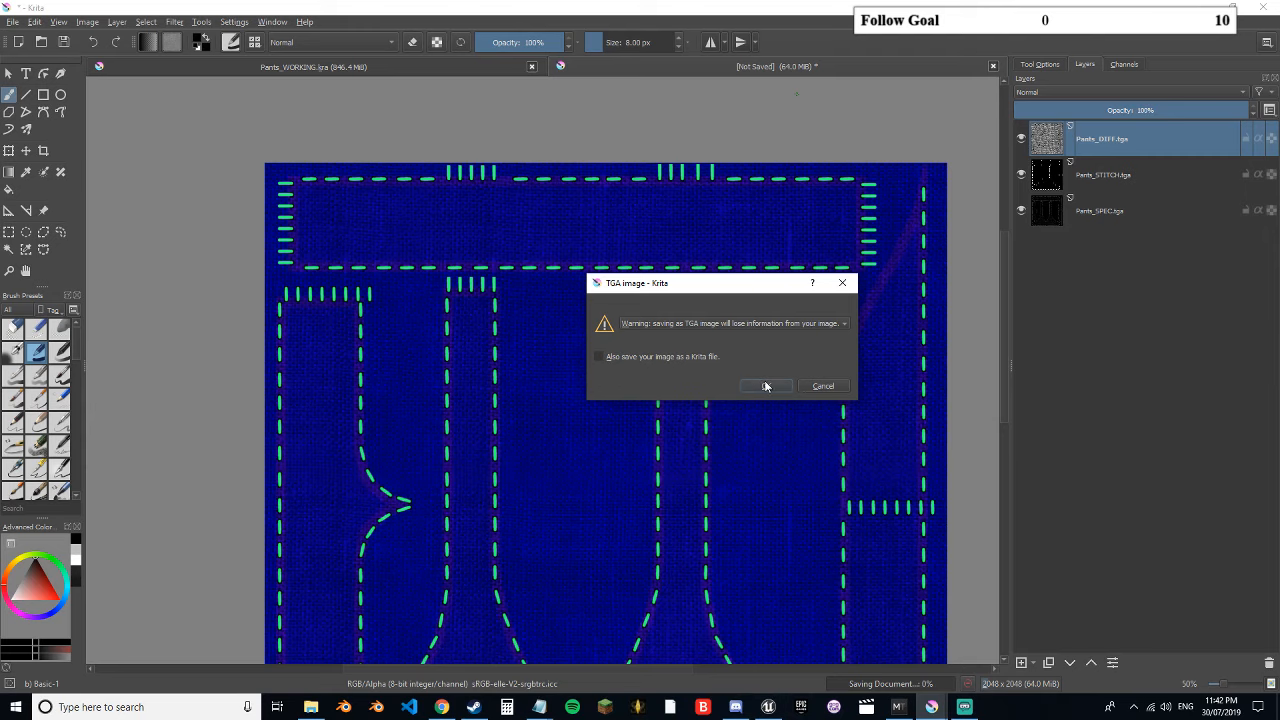
click(765, 386)
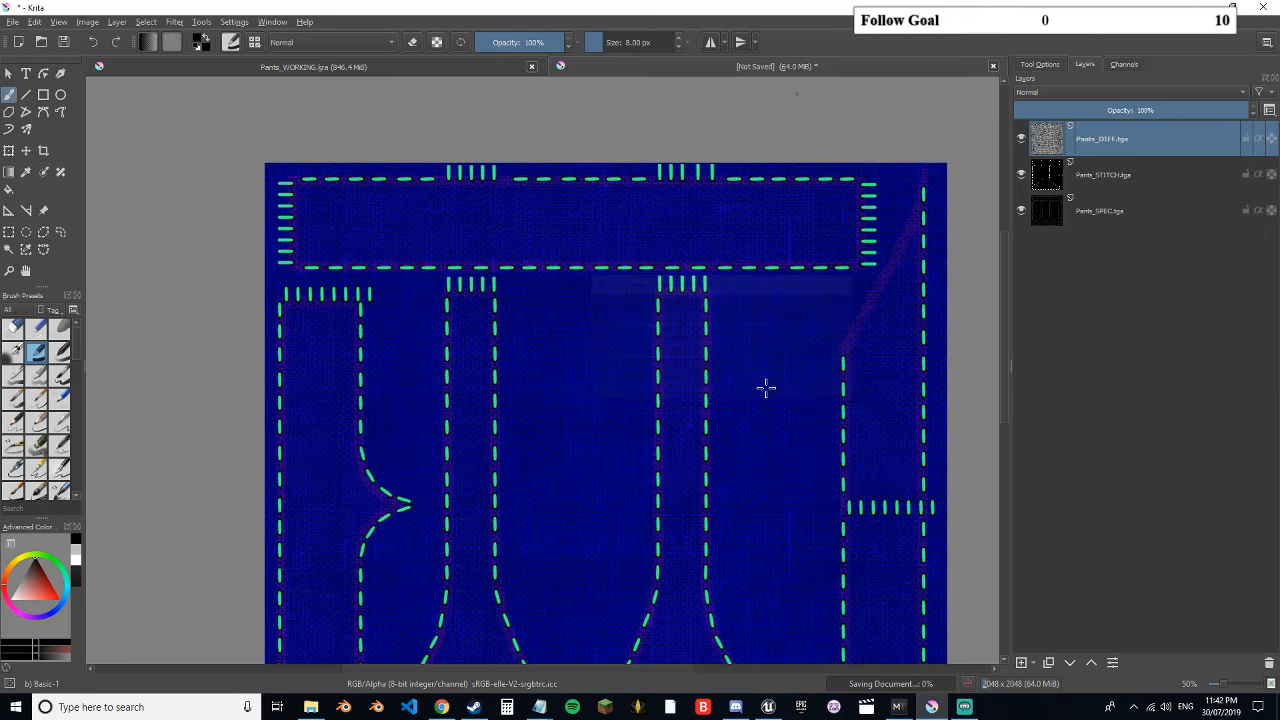
- Switch to Unreal Editor and examine the separate texture samples and their connections in the Shirt material graph
click(768, 707)
scroll(800, 330, up, 2)
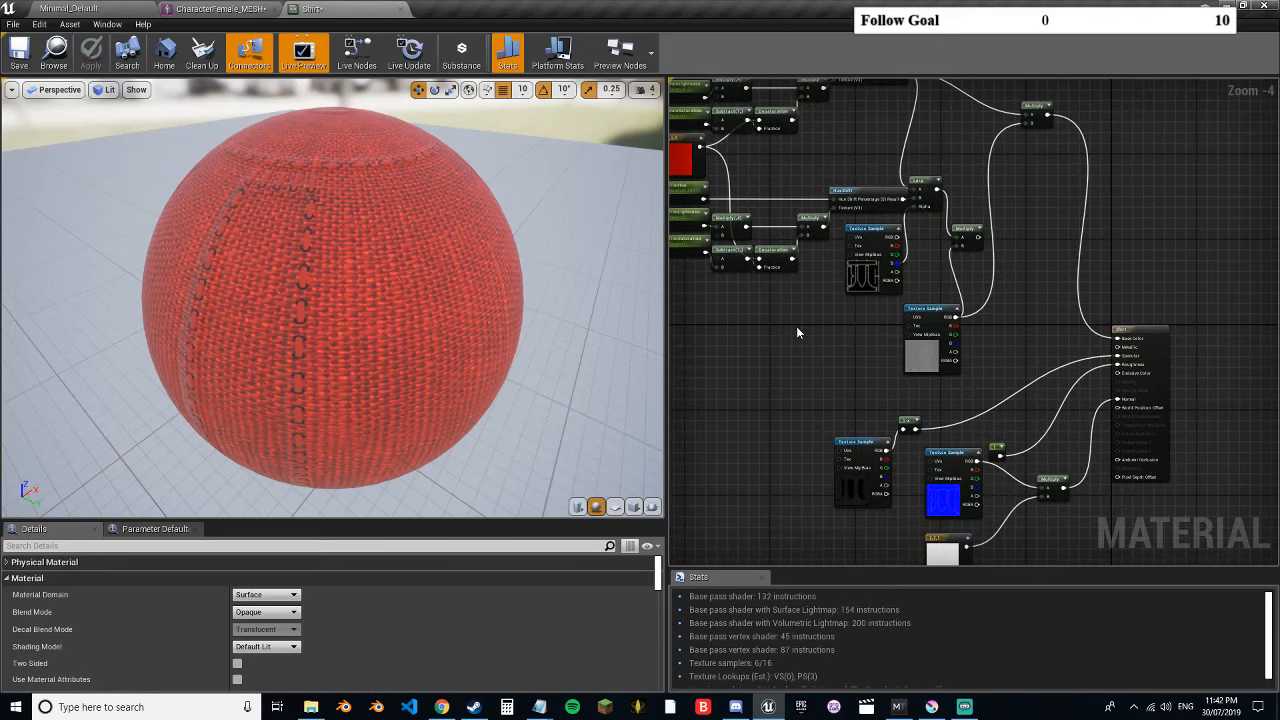
drag(862, 318, 683, 451)
drag(916, 375, 1047, 133)
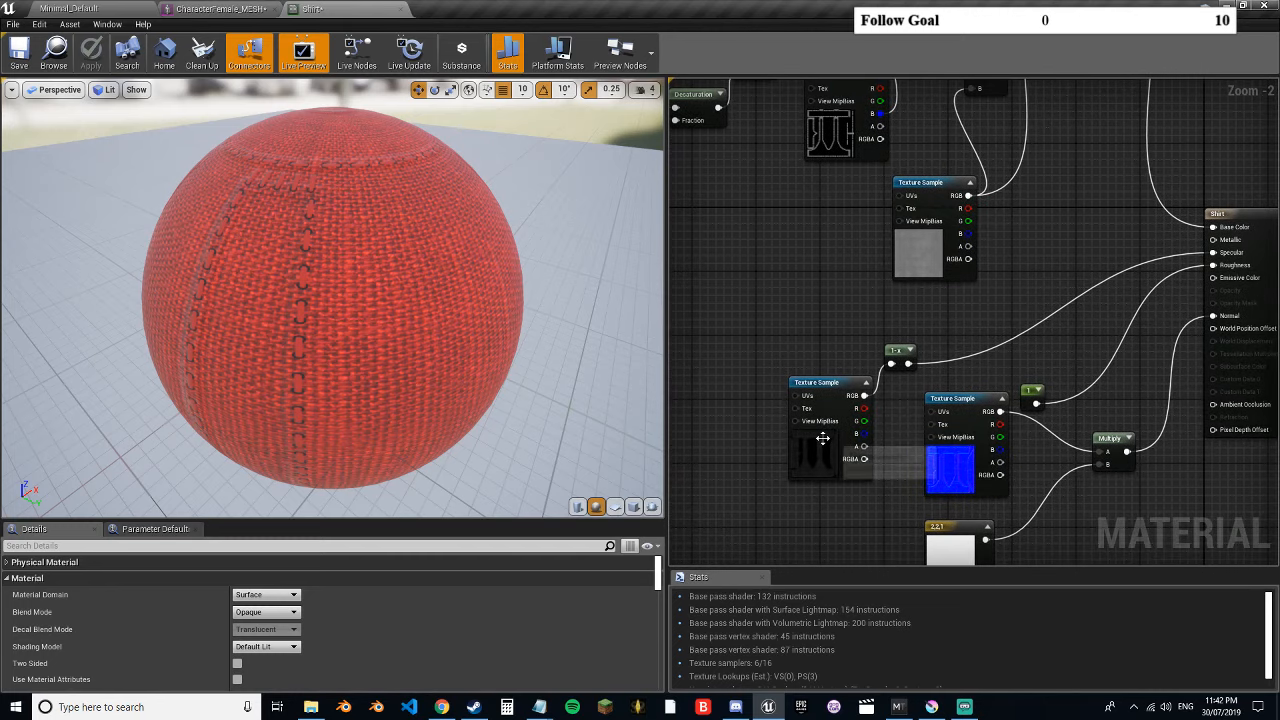
drag(847, 250, 810, 291)
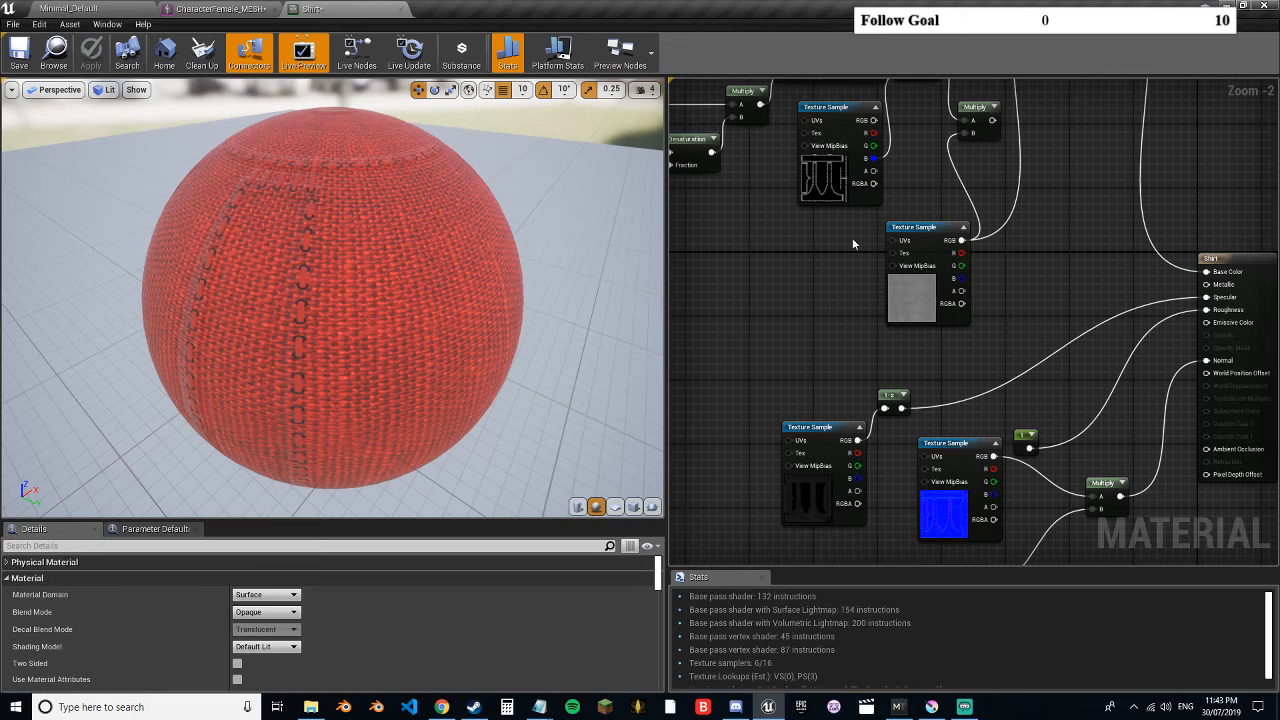
drag(853, 243, 834, 276)
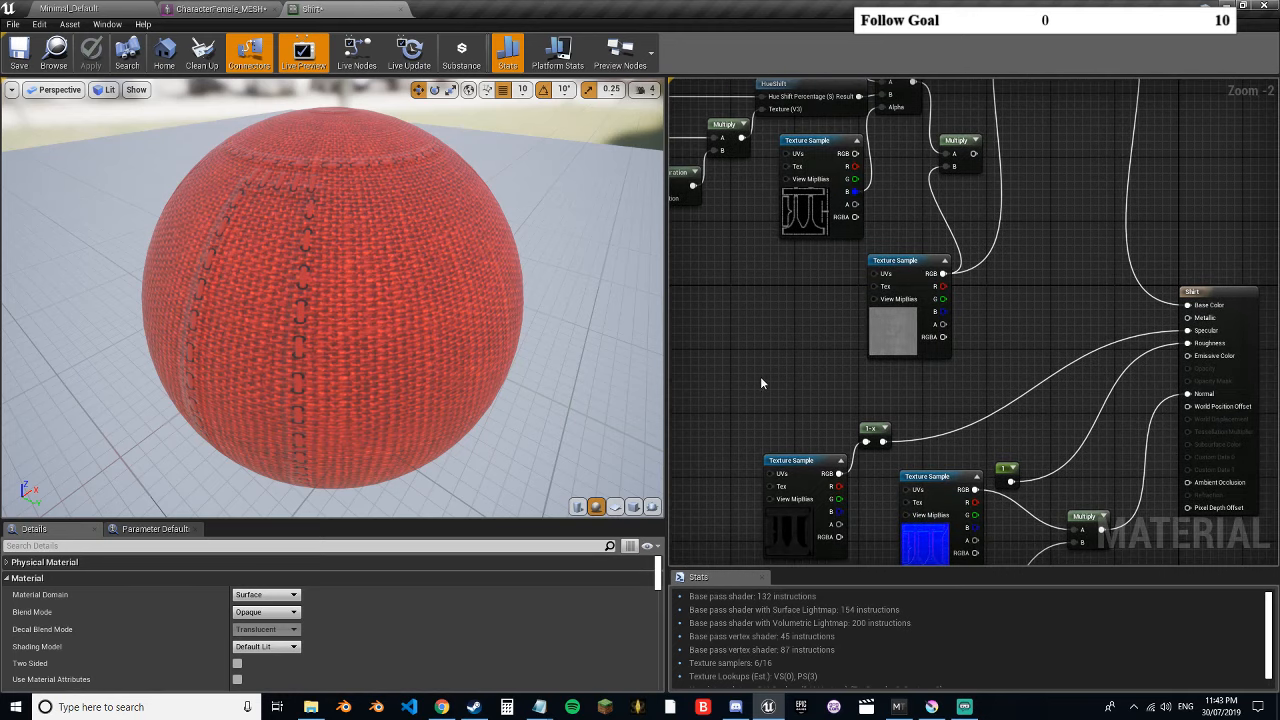
drag(781, 366, 800, 361)
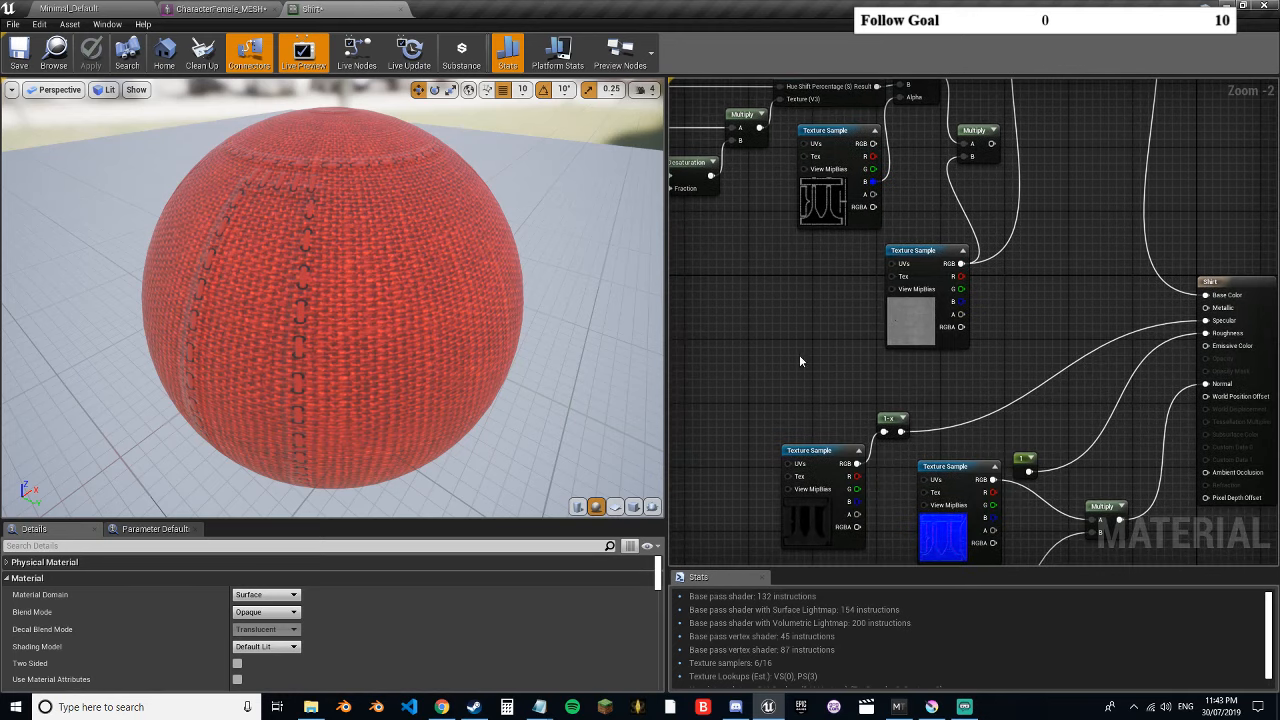
right_click(764, 307)
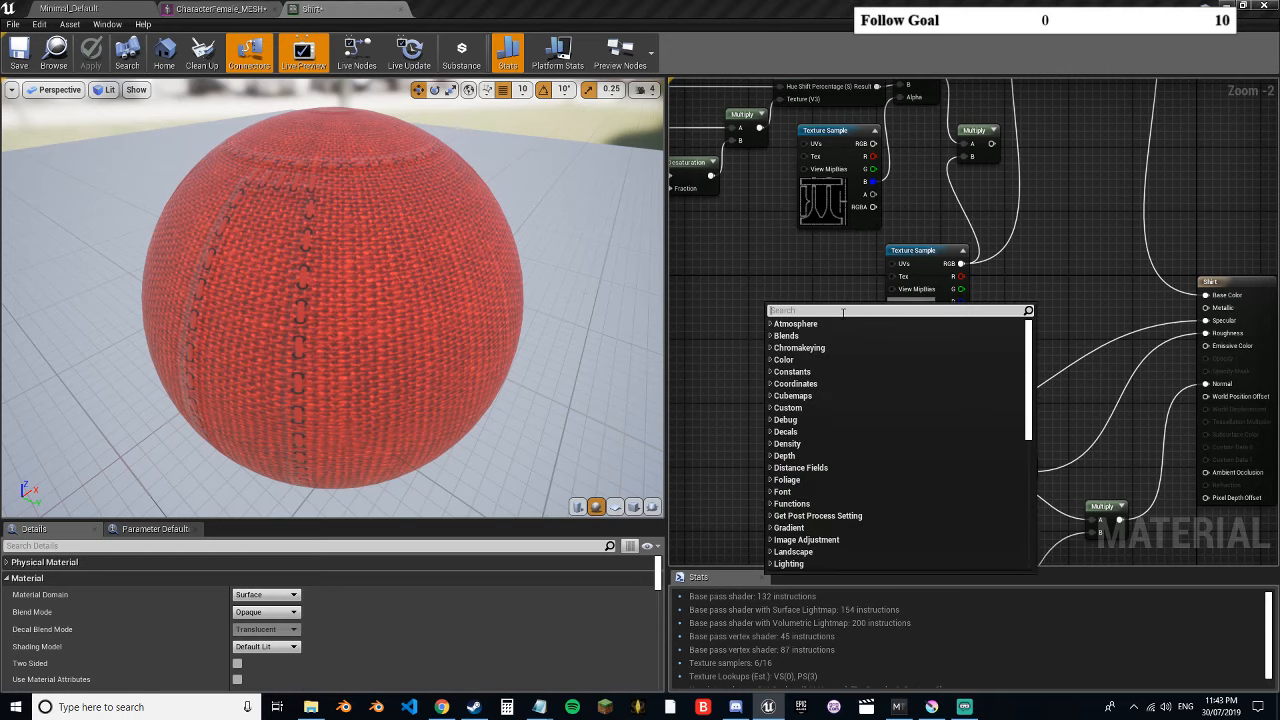
click(636, 401)
- Reimport the Pants_PACKED texture asset from the newly saved Pants_PACKED.tga file
click(82, 9)
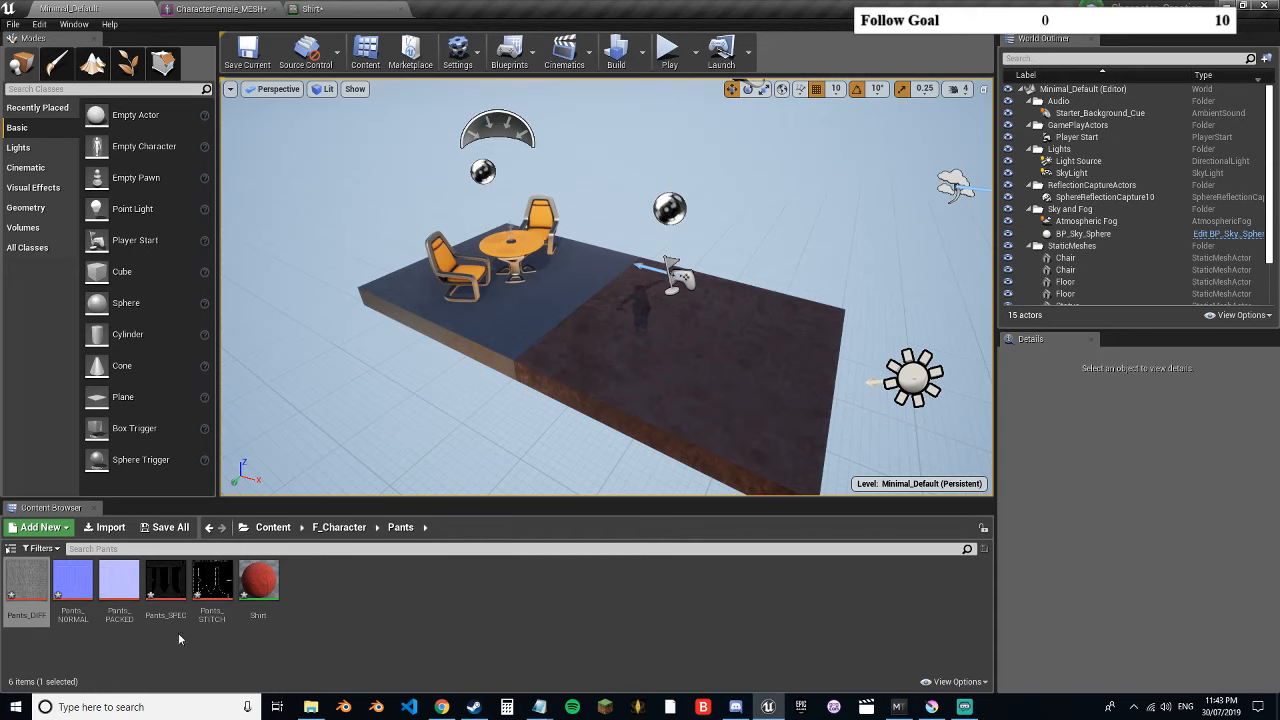
right_click(121, 580)
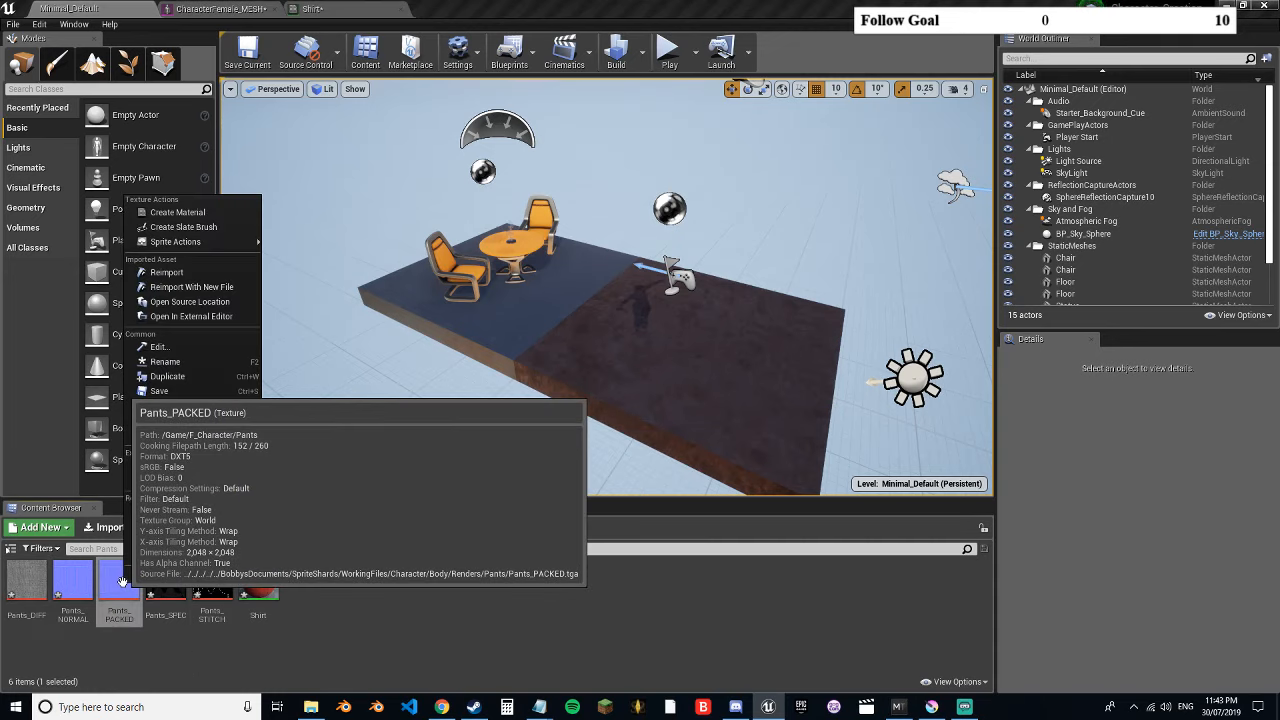
click(178, 287)
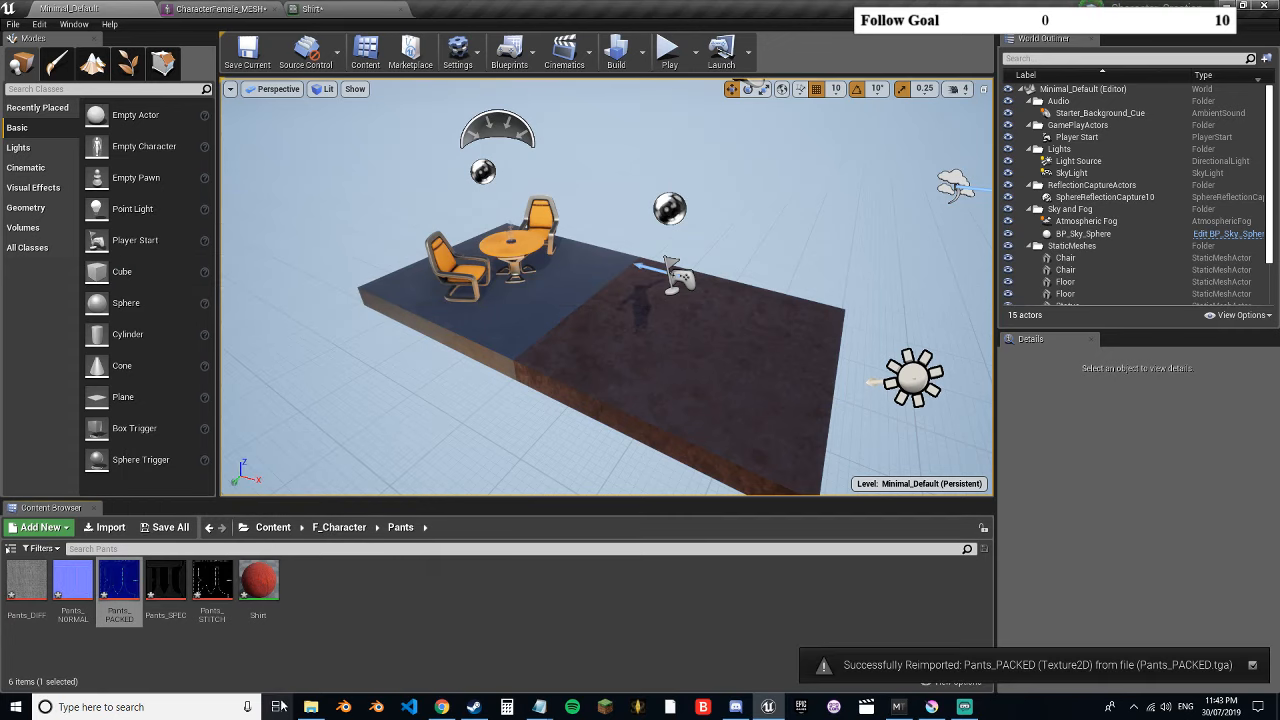
click(311, 707)
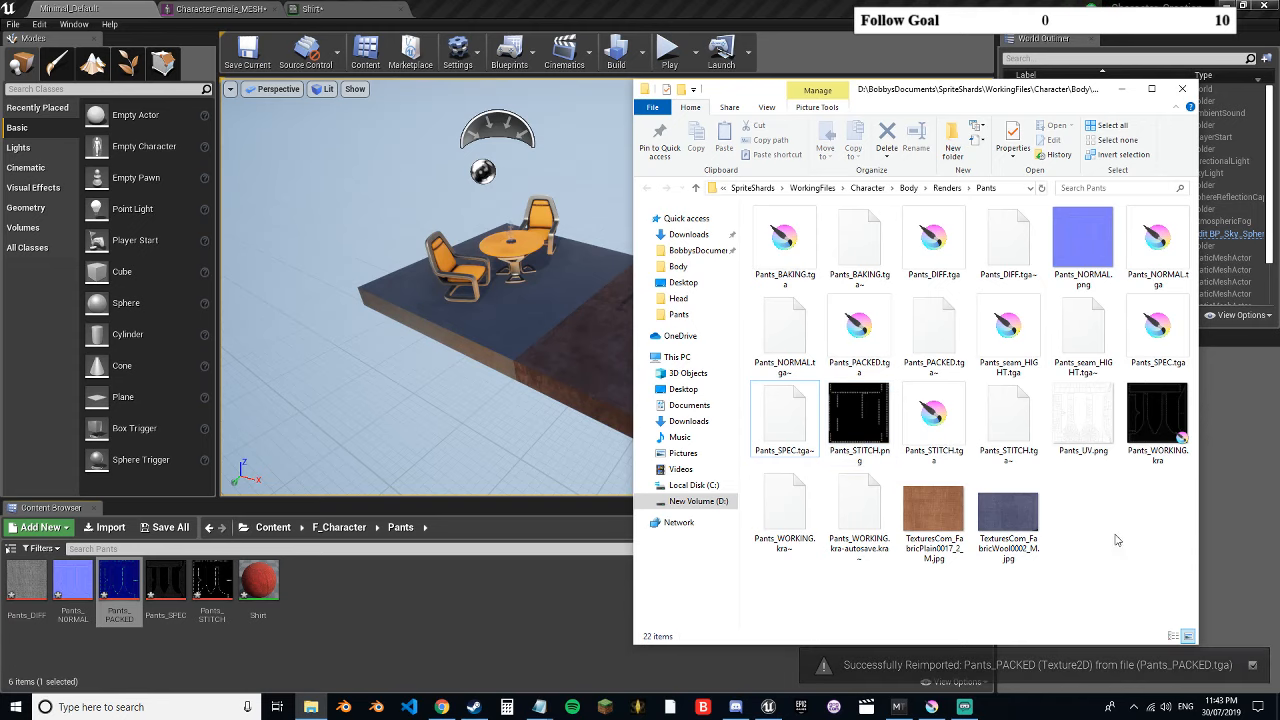
click(408, 637)
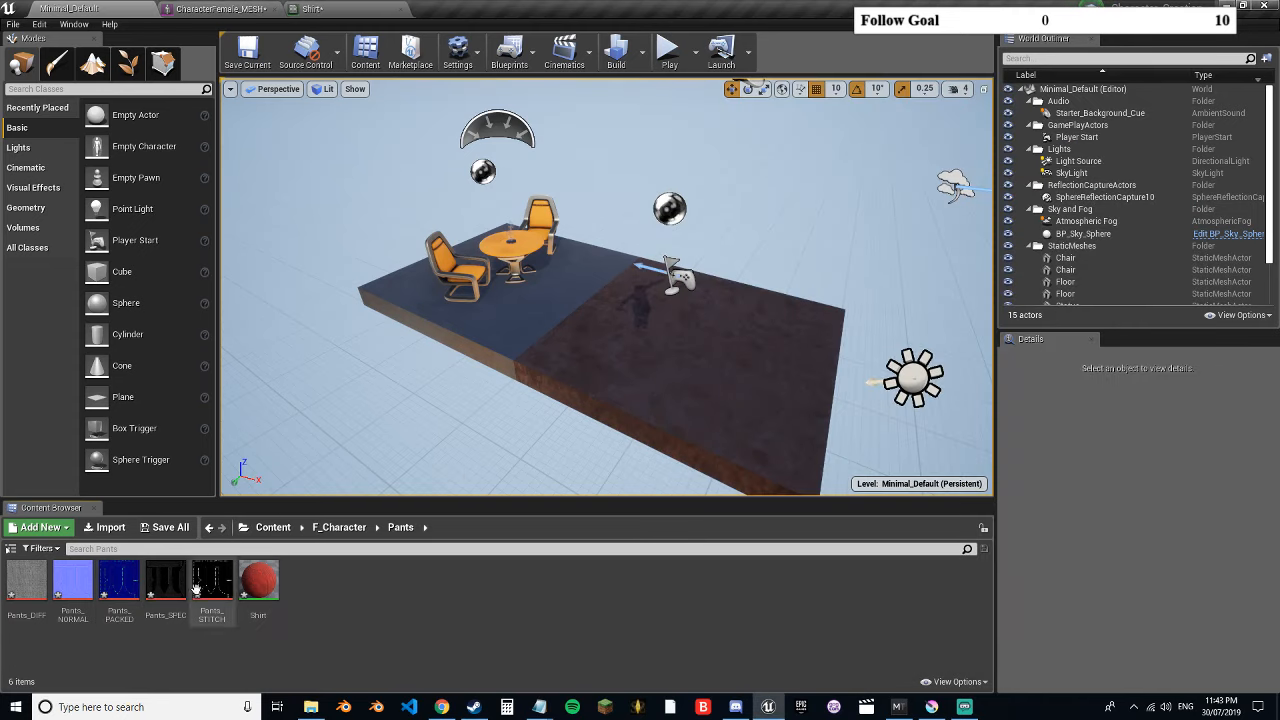
- Add a Texture Sample node using Pants_PACKED to the Shirt material graph and place it beside the existing texture samples
click(119, 582)
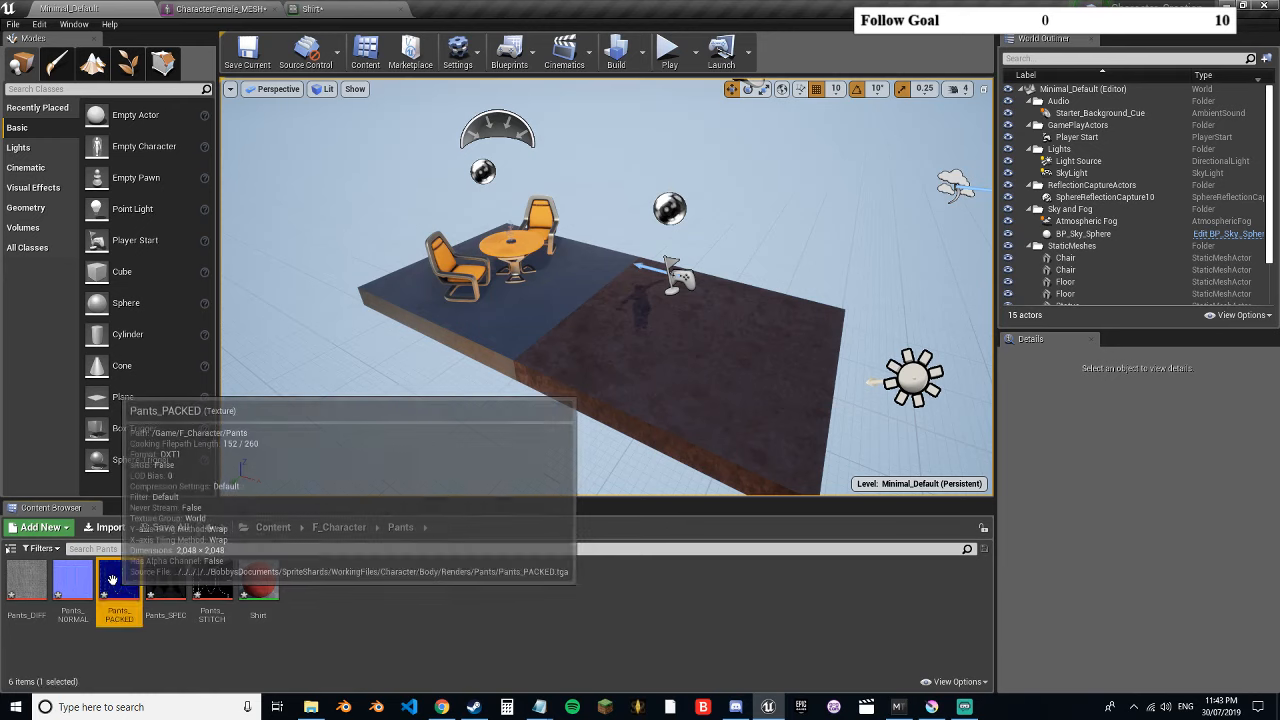
click(312, 8)
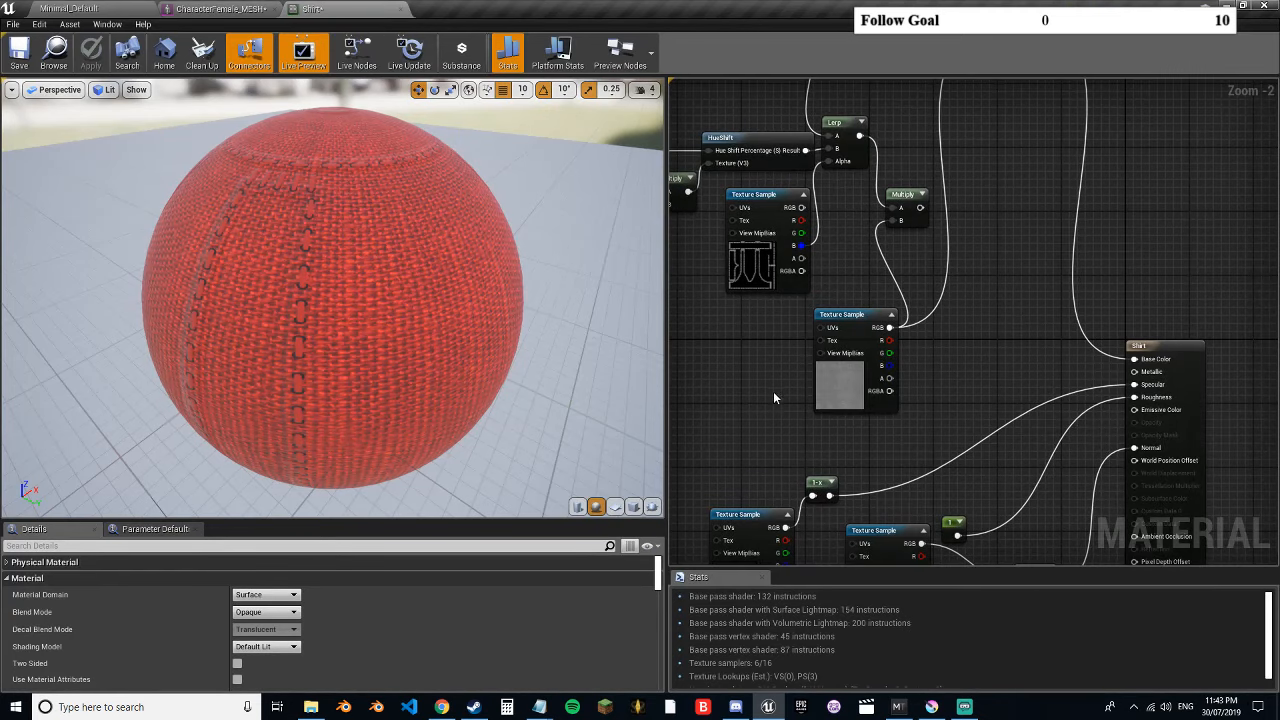
right_click(745, 266)
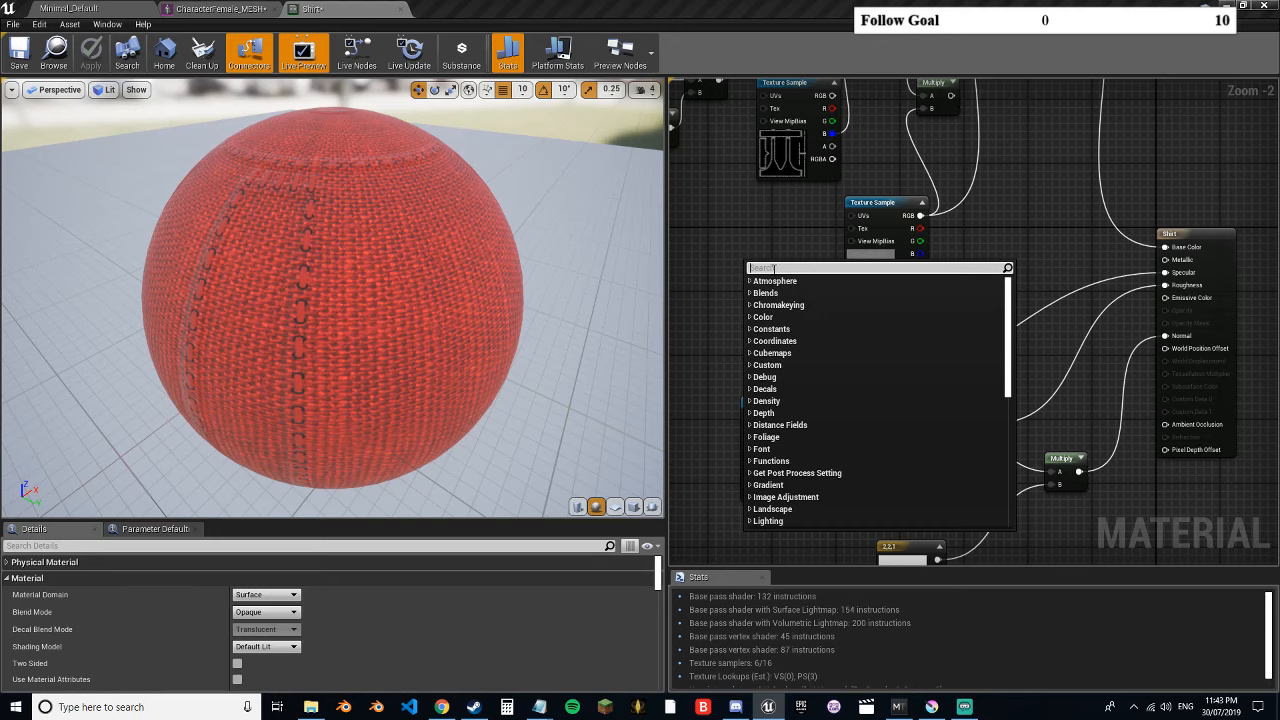
text(textur)
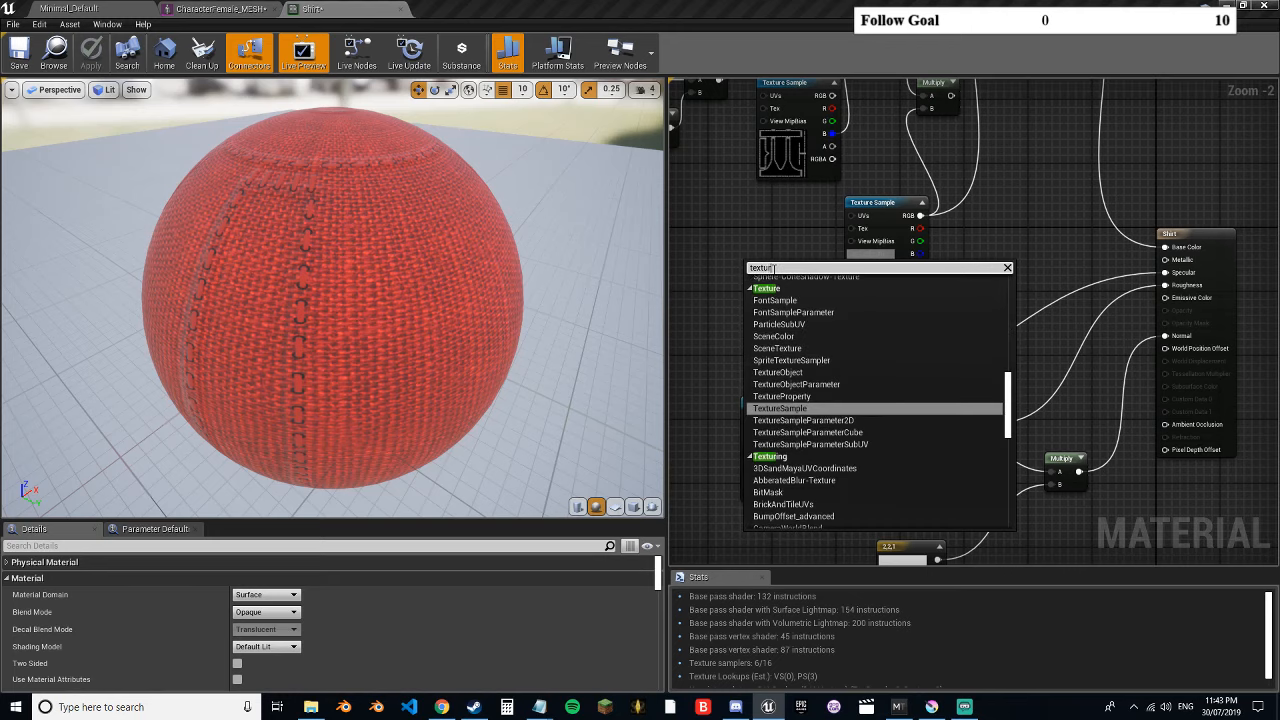
click(790, 408)
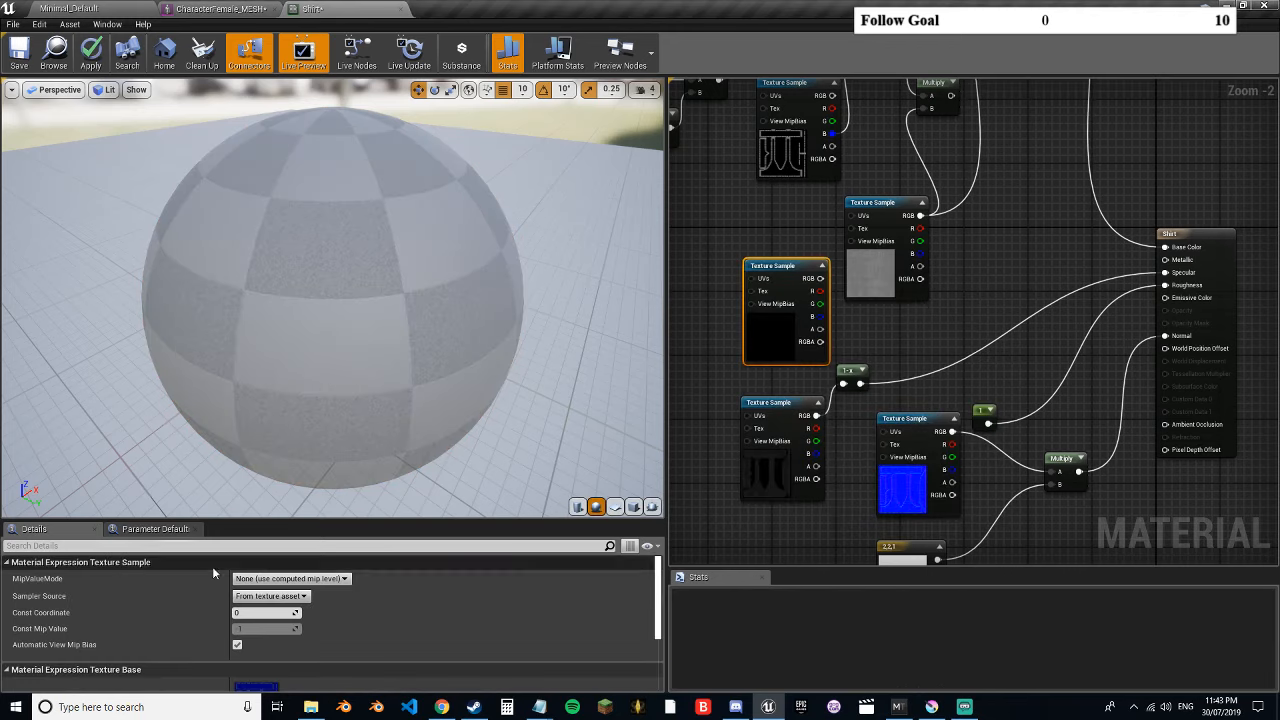
scroll(378, 630, down, 3)
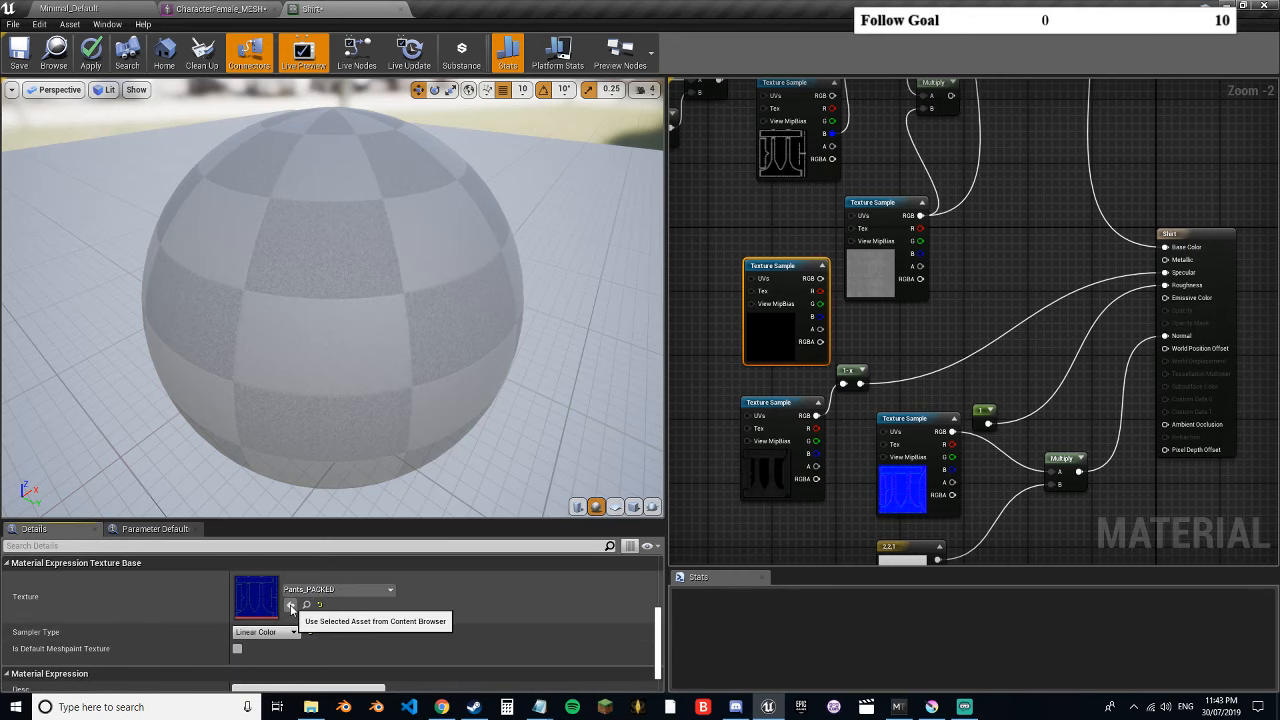
drag(881, 325, 949, 372)
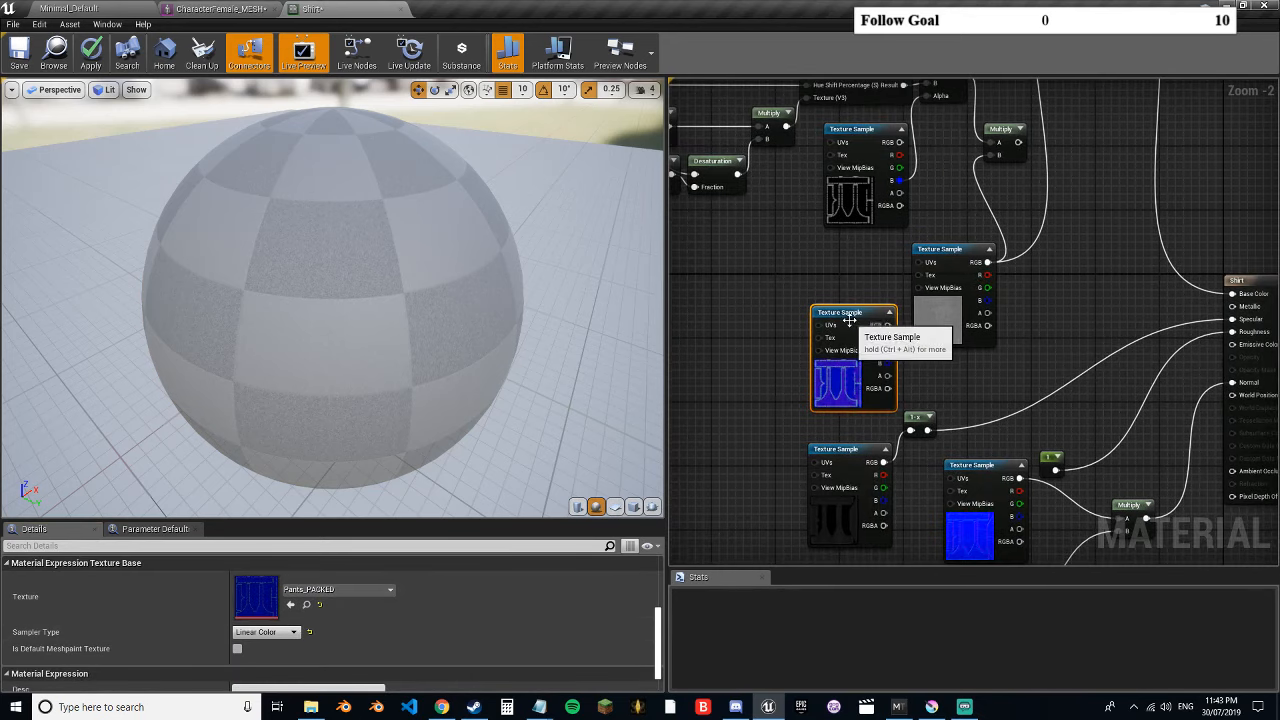
drag(843, 314, 808, 305)
- Switch to Krita and check which active channels the Pants_DIFF layer uses in its layer properties
click(933, 706)
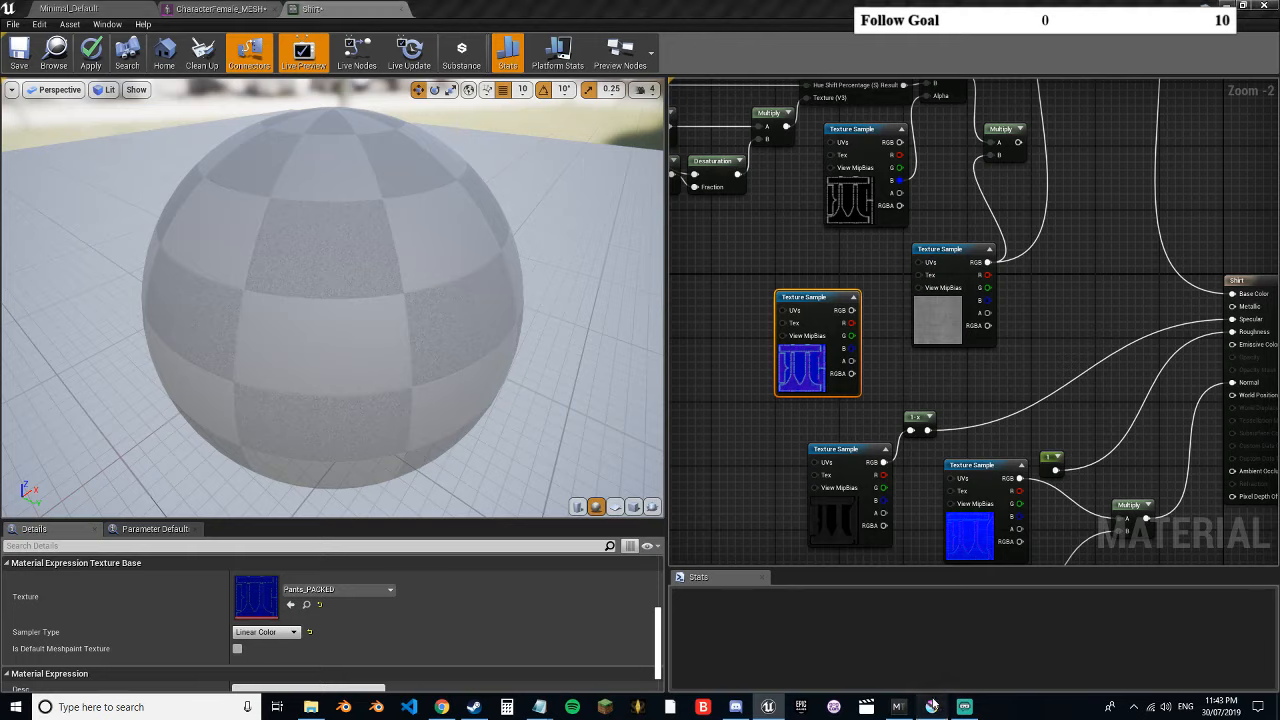
right_click(1107, 145)
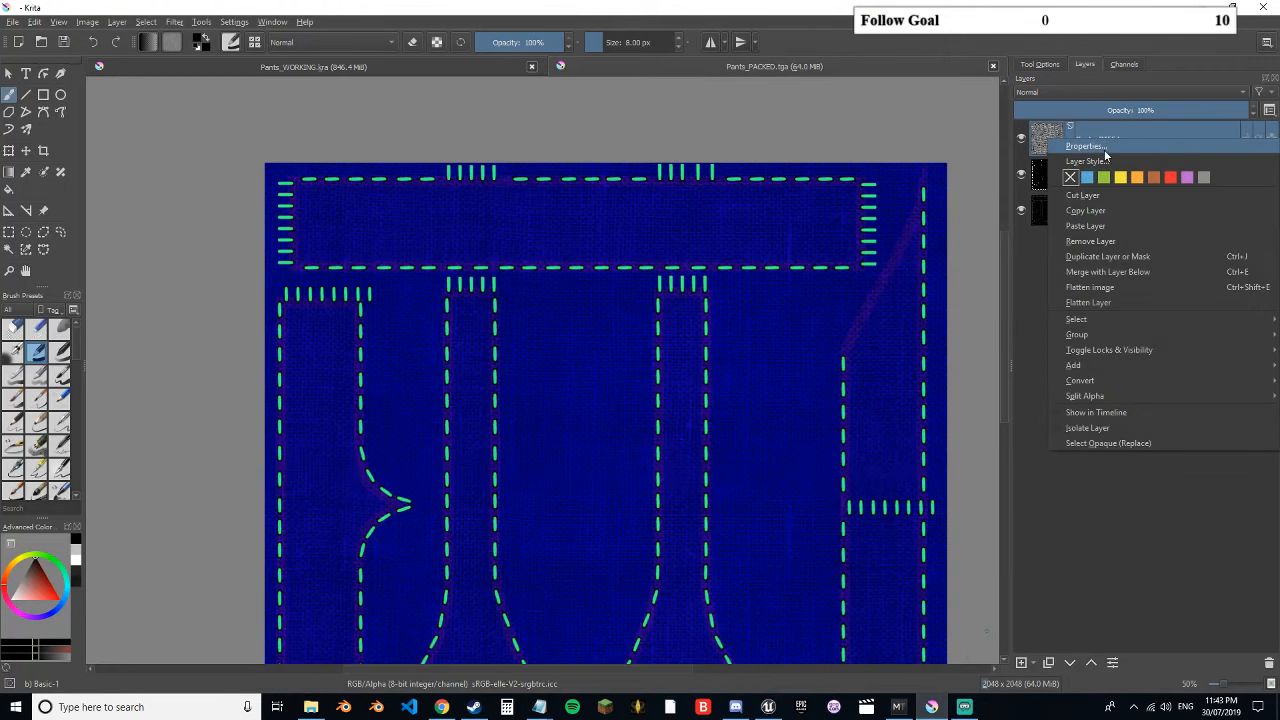
click(1100, 146)
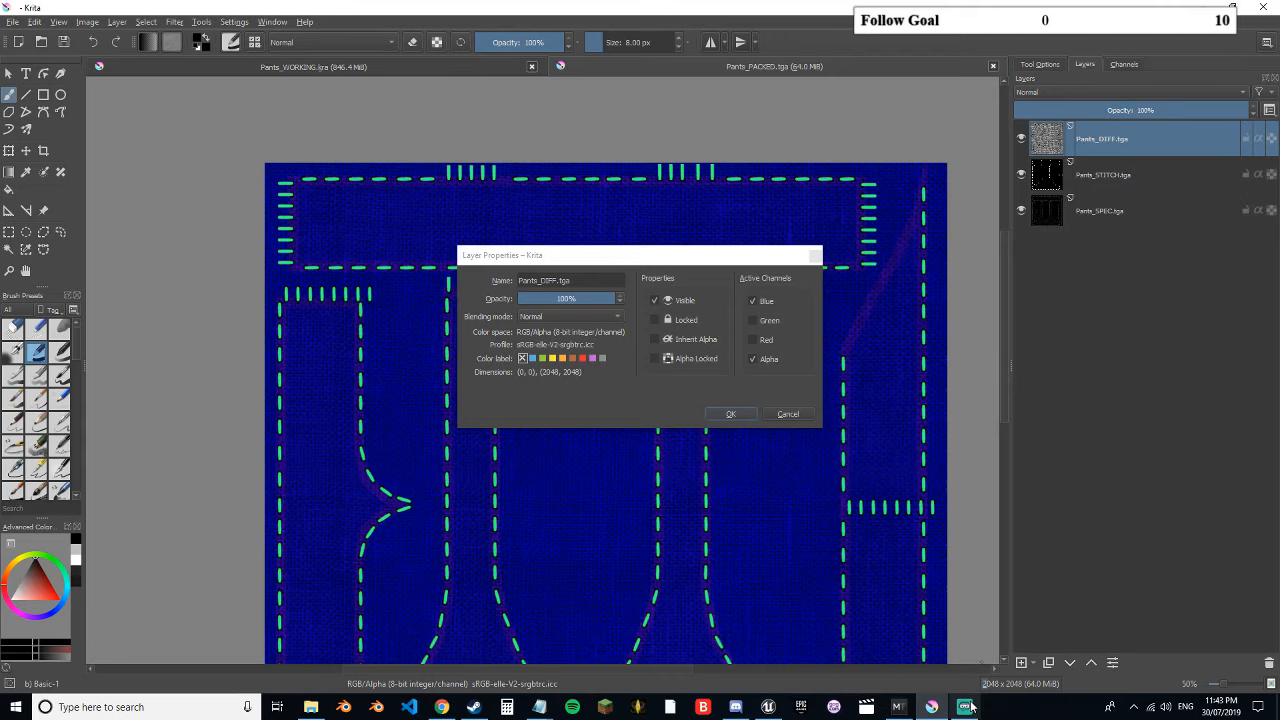
- In Unreal Editor, connect the Pants_PACKED sample's blue output to input B of the Multiply node feeding Base Color
click(775, 712)
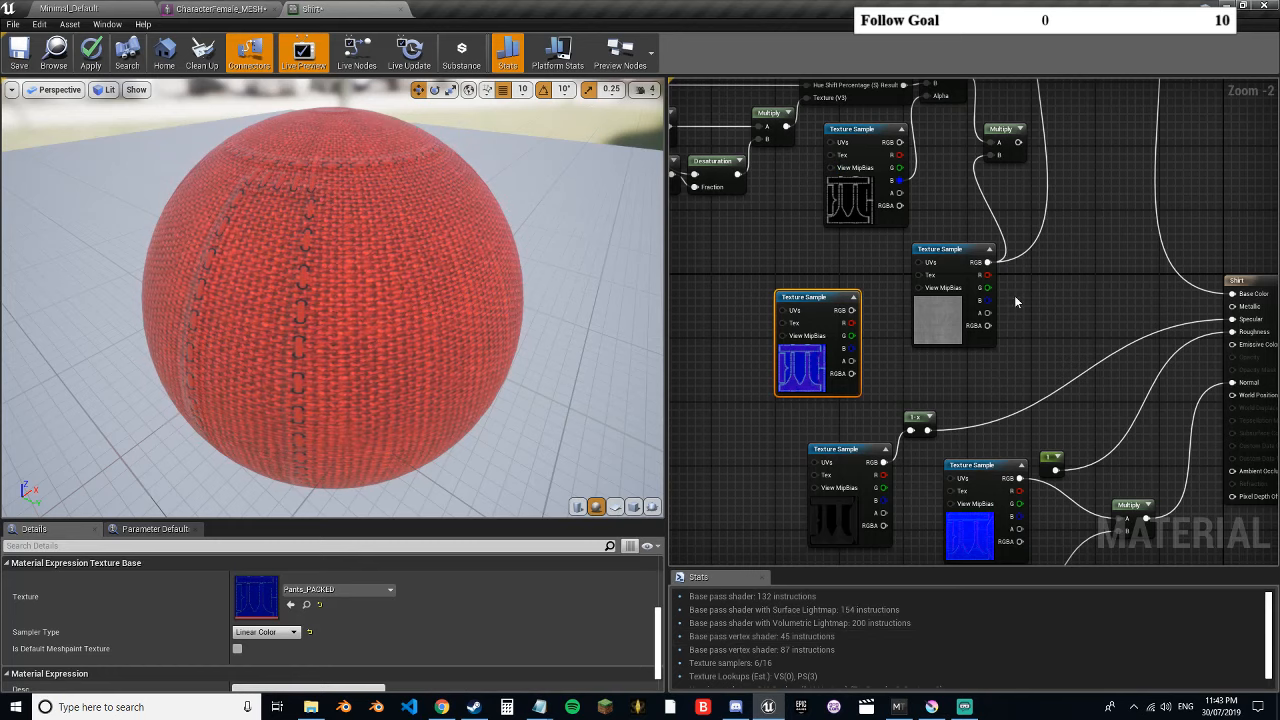
drag(1016, 296, 1040, 437)
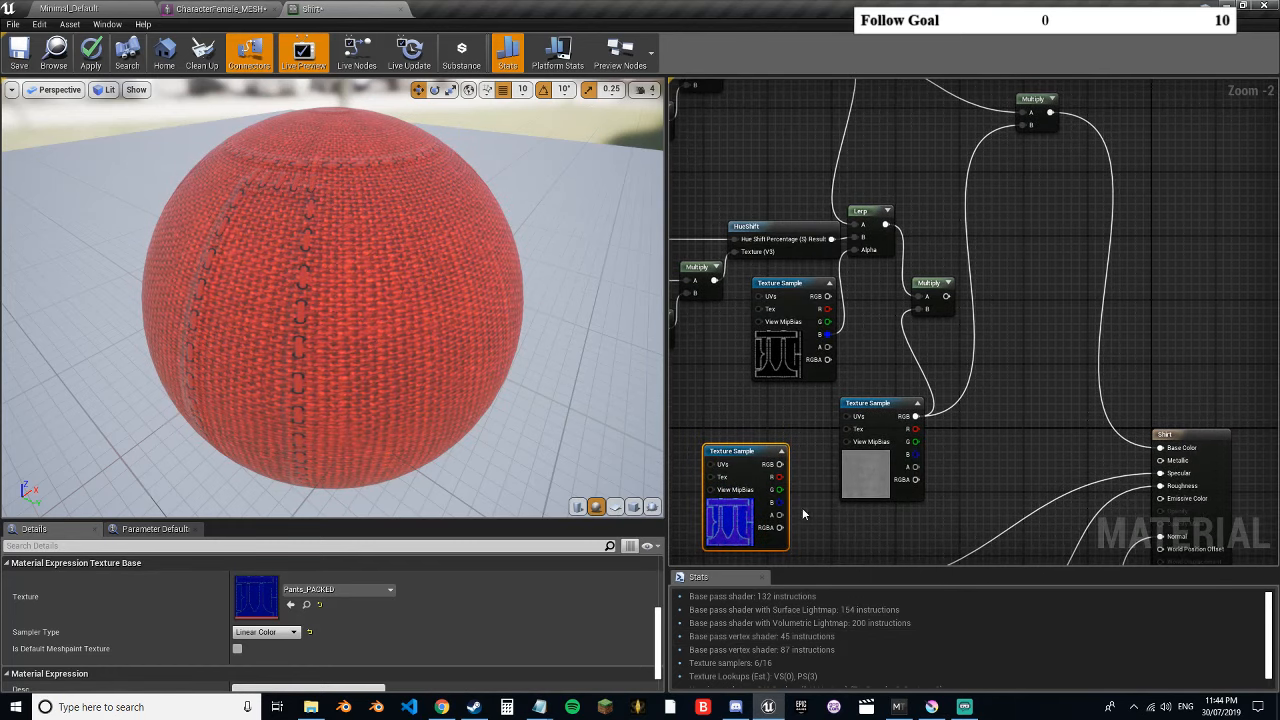
drag(780, 502, 1024, 128)
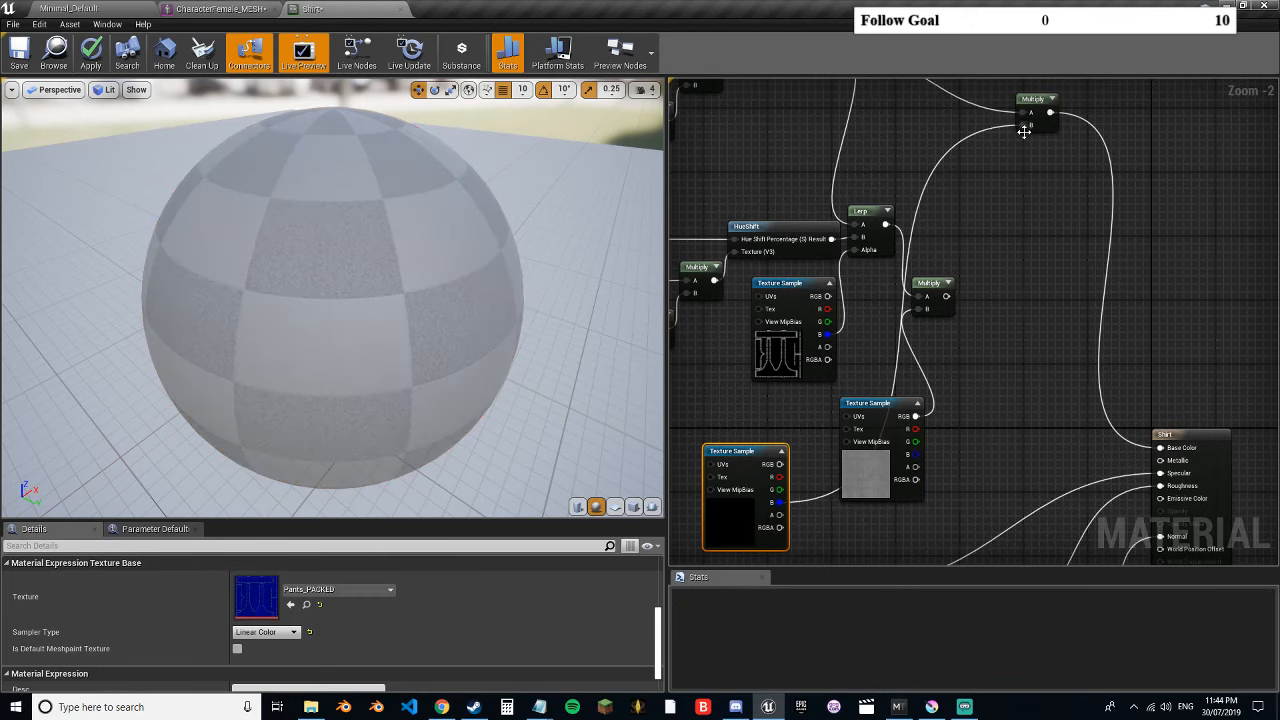
drag(859, 539, 909, 443)
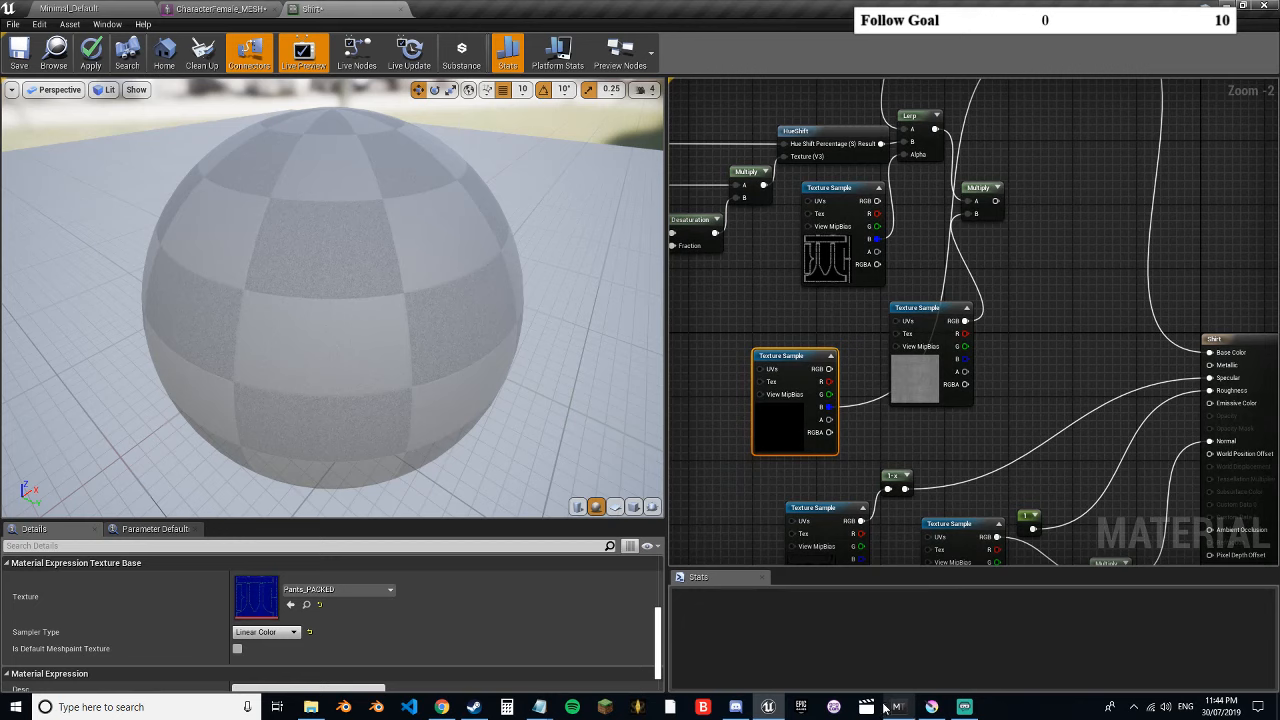
- Switch to Krita and check which active channels the Pants_STITCH layer uses in its layer properties
mouse_move(897, 710)
click(898, 655)
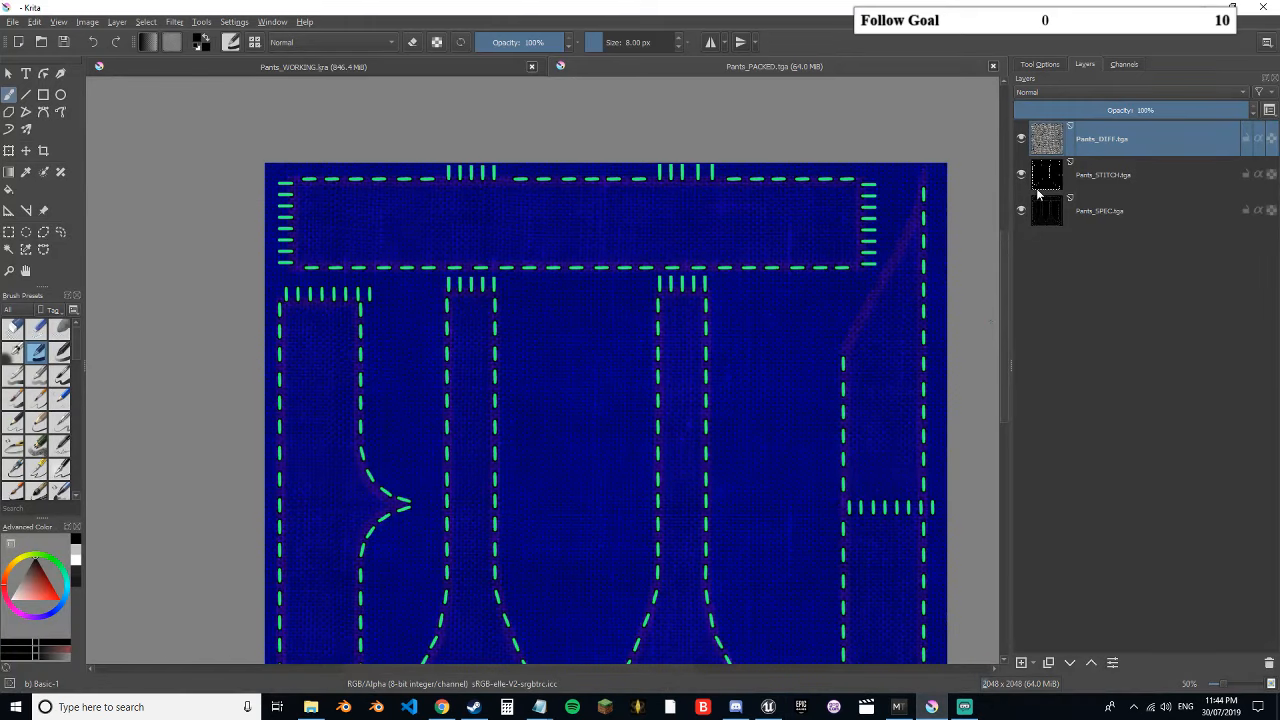
click(1090, 187)
right_click(1137, 193)
click(1142, 203)
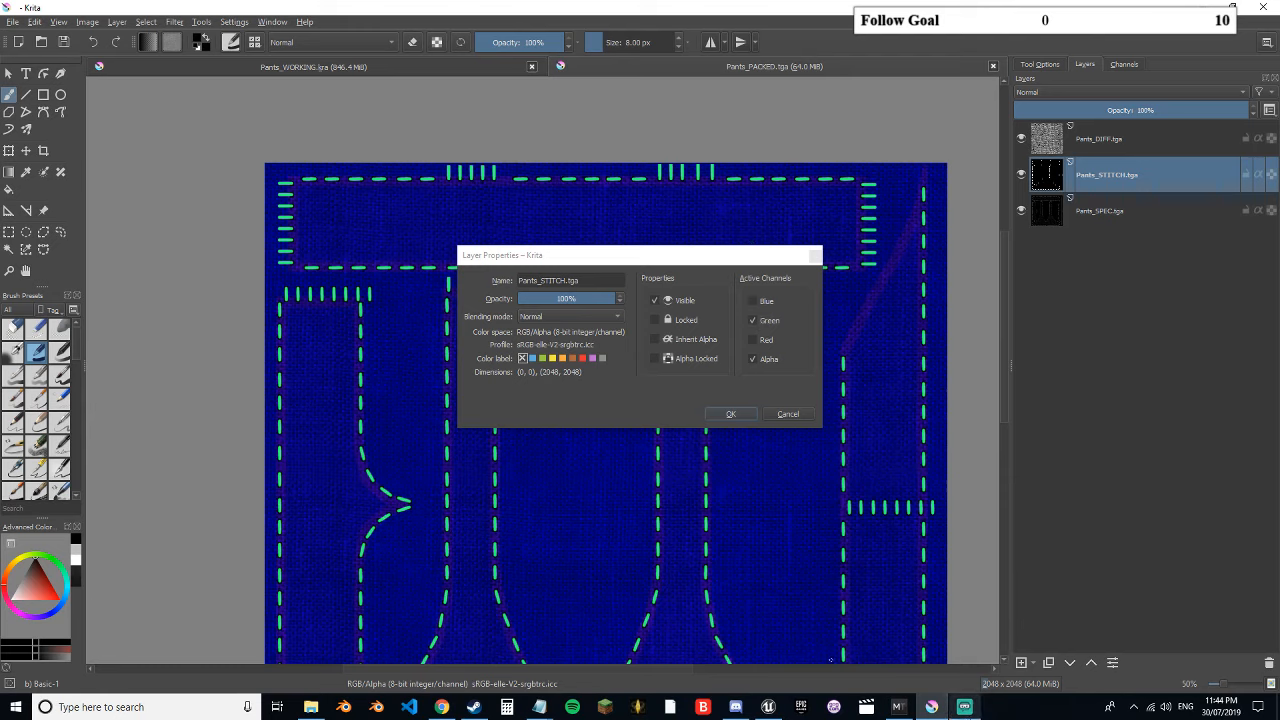
- In Unreal Editor, connect the Pants_PACKED sample's green output to the Lerp node's Alpha input and move the Pants_STITCH sample aside
click(768, 707)
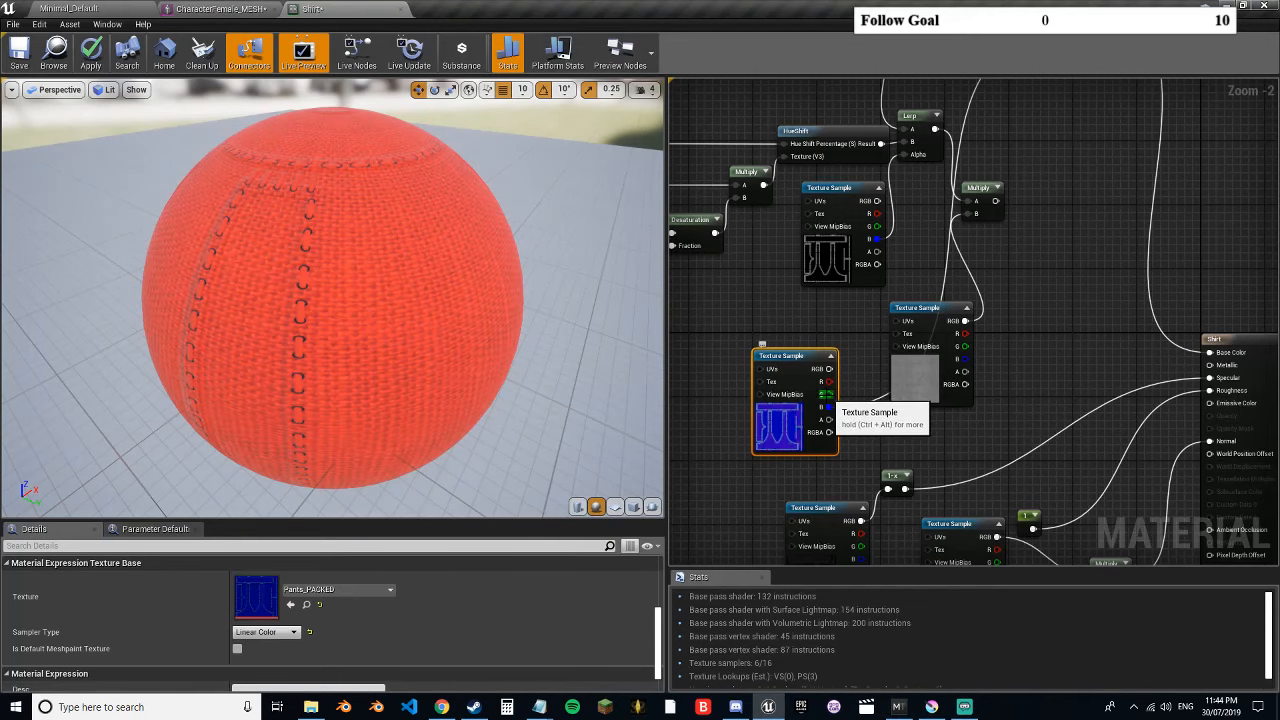
drag(852, 317, 871, 345)
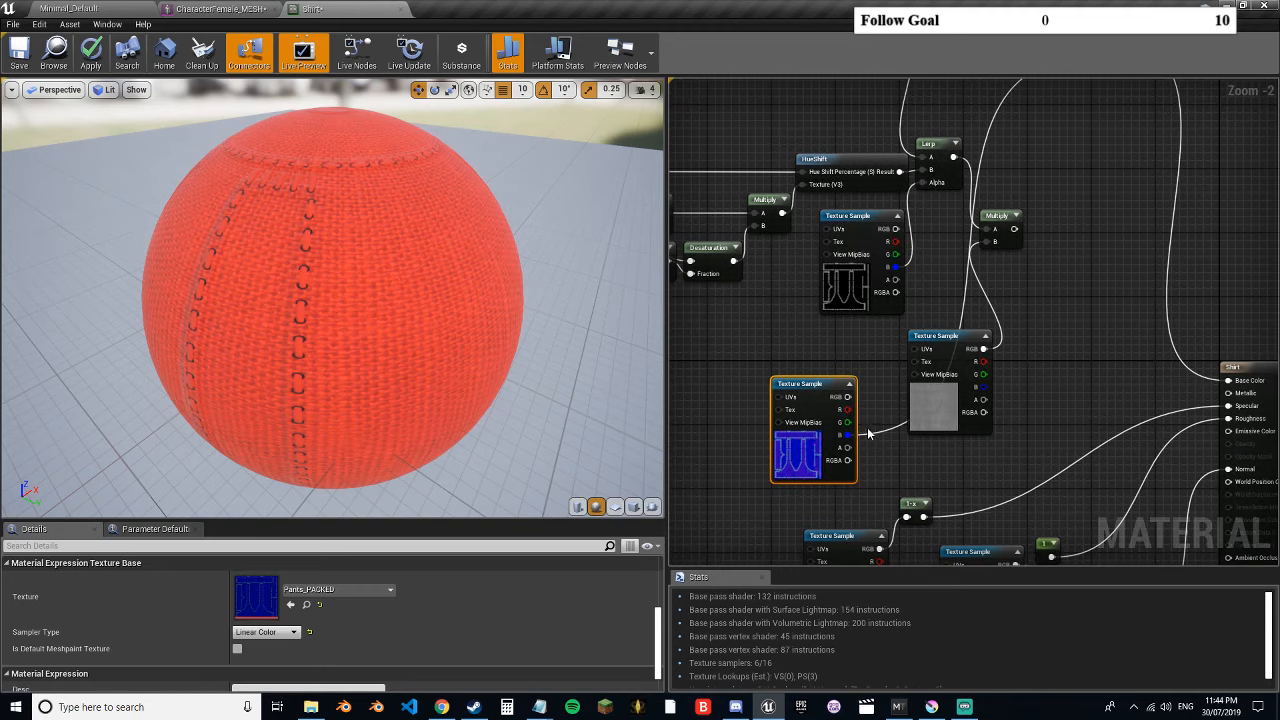
drag(848, 422, 924, 185)
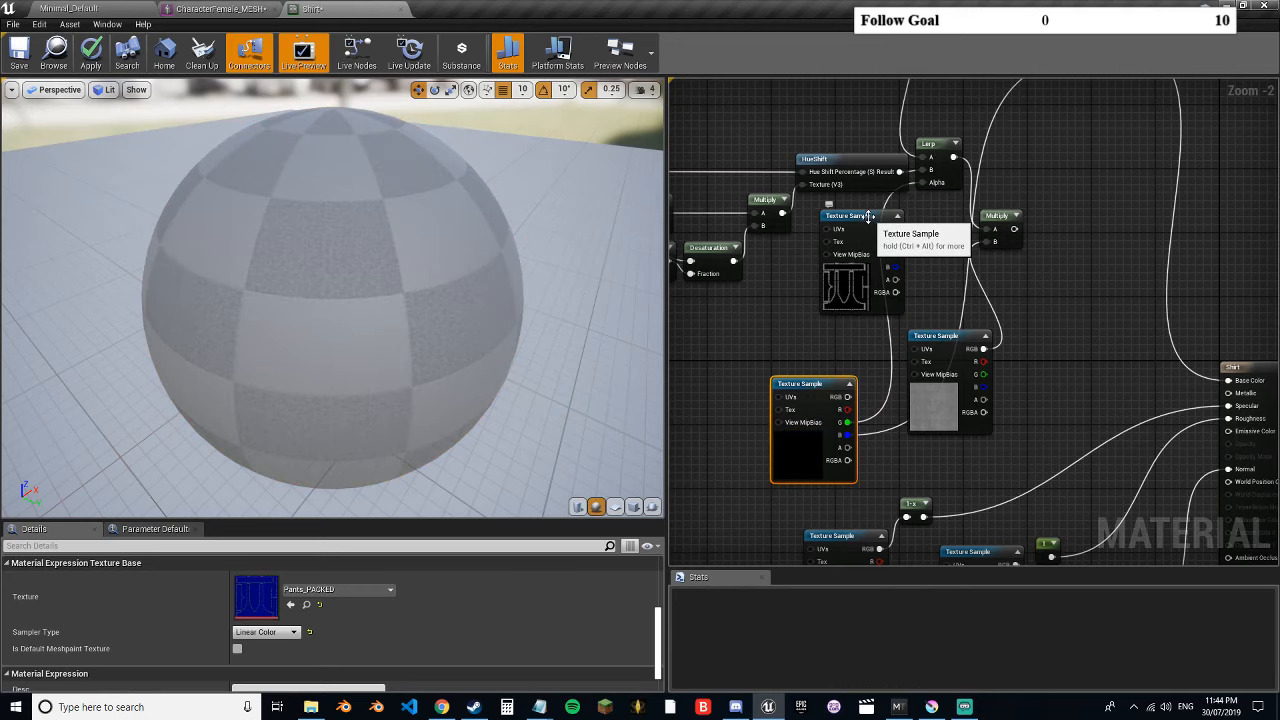
drag(868, 216, 747, 339)
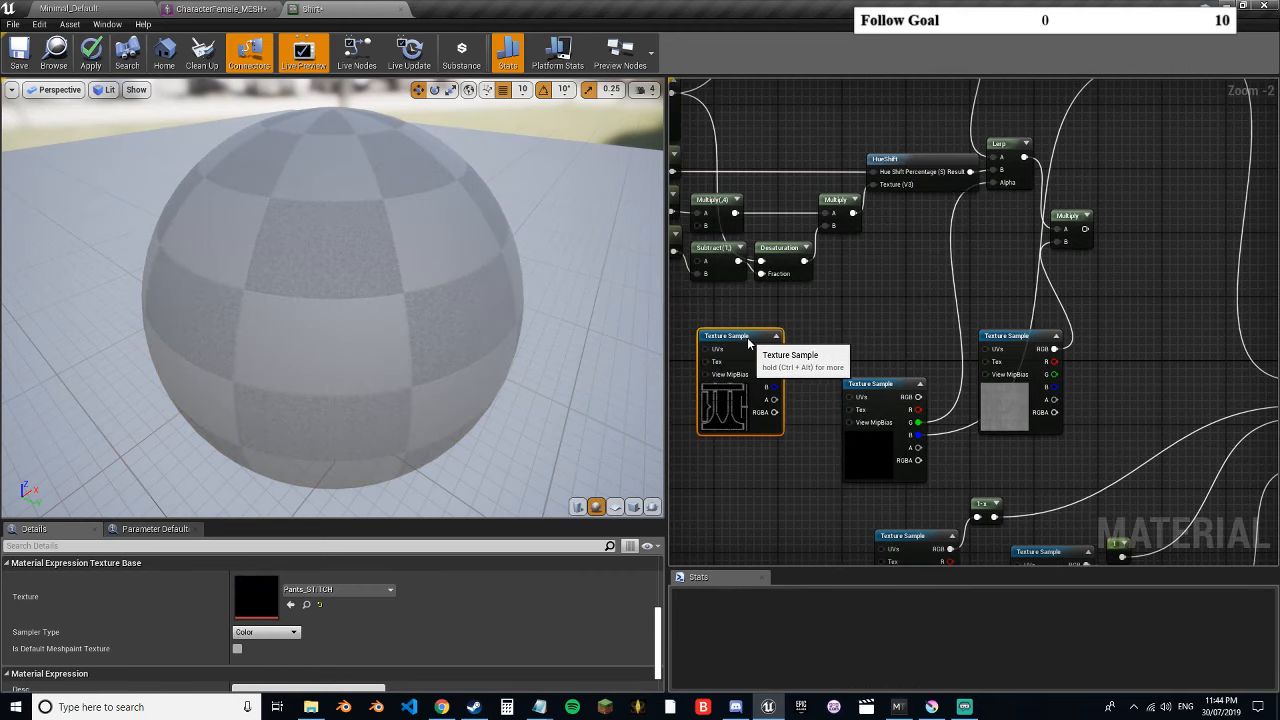
- Connect the Pants_PACKED sample's blue output to input B of the Multiply node after the Lerp and move the Pants_DIFF sample aside
drag(938, 299, 904, 288)
drag(1063, 252, 996, 343)
drag(845, 477, 982, 283)
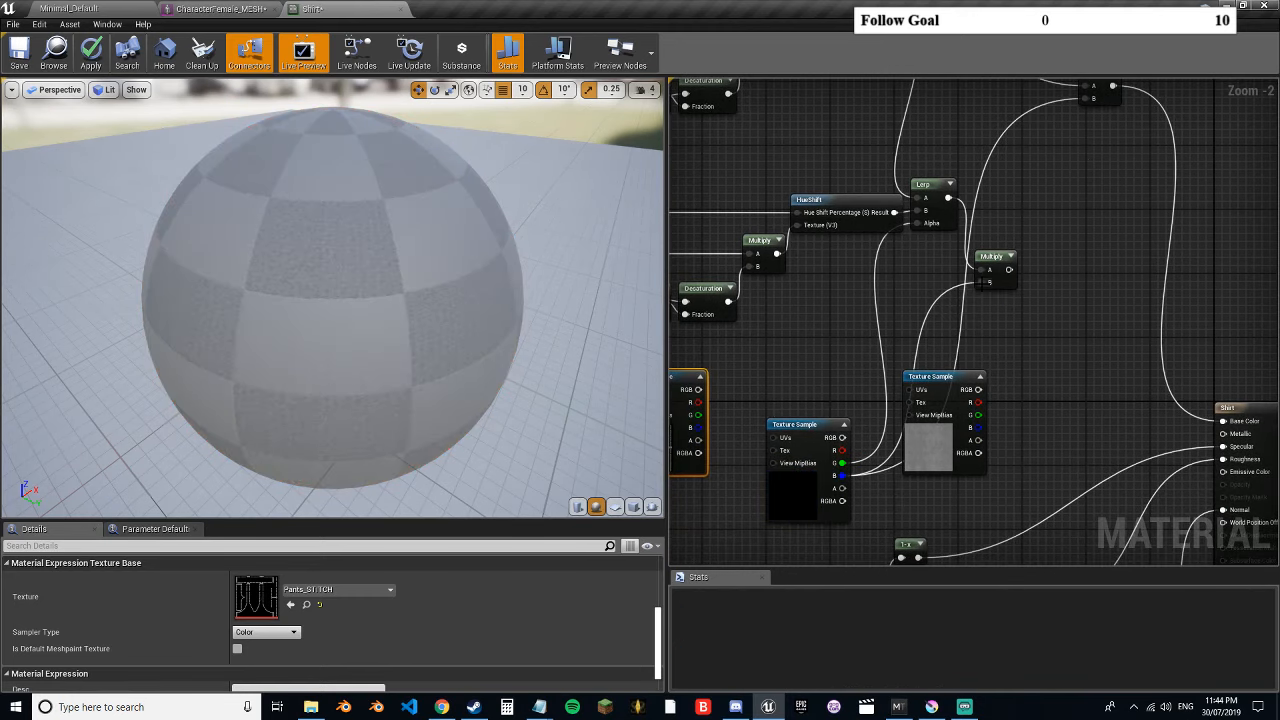
drag(957, 372, 810, 381)
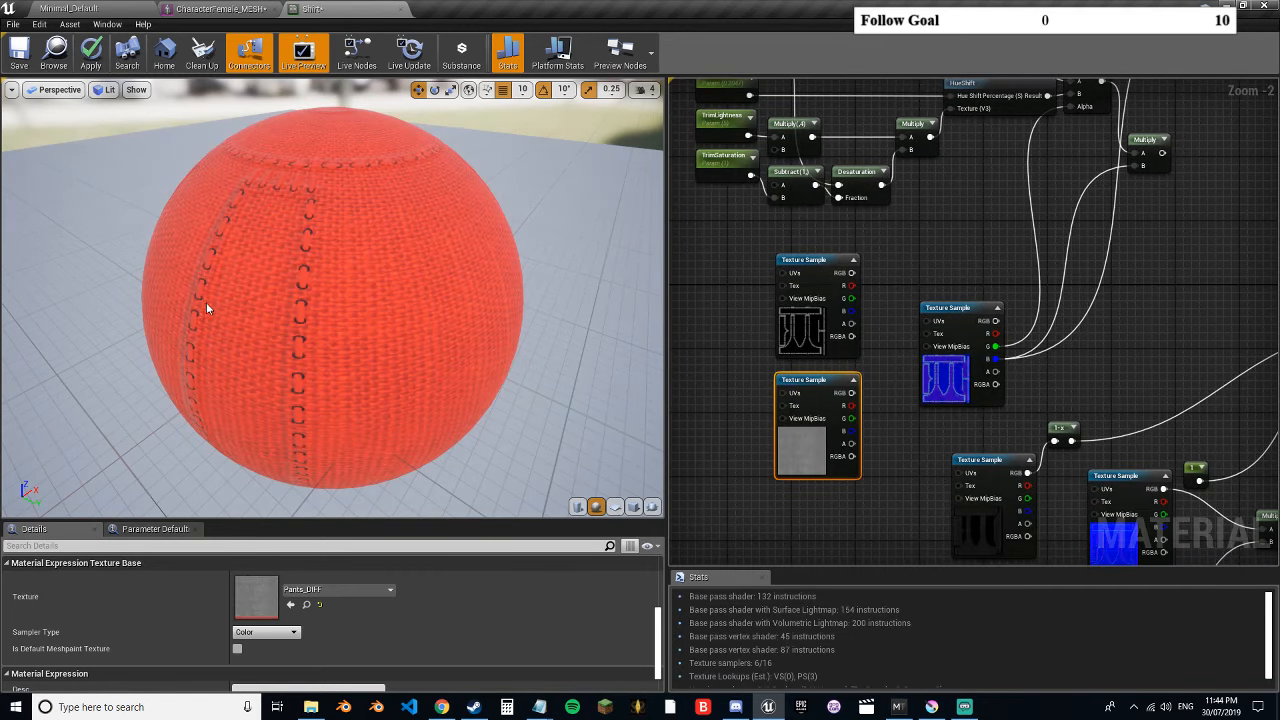
- Connect the Pants_PACKED sample's red output to the 1-x node feeding Specular and inspect the material on the preview sphere
drag(207, 309, 258, 312)
drag(1105, 378, 968, 322)
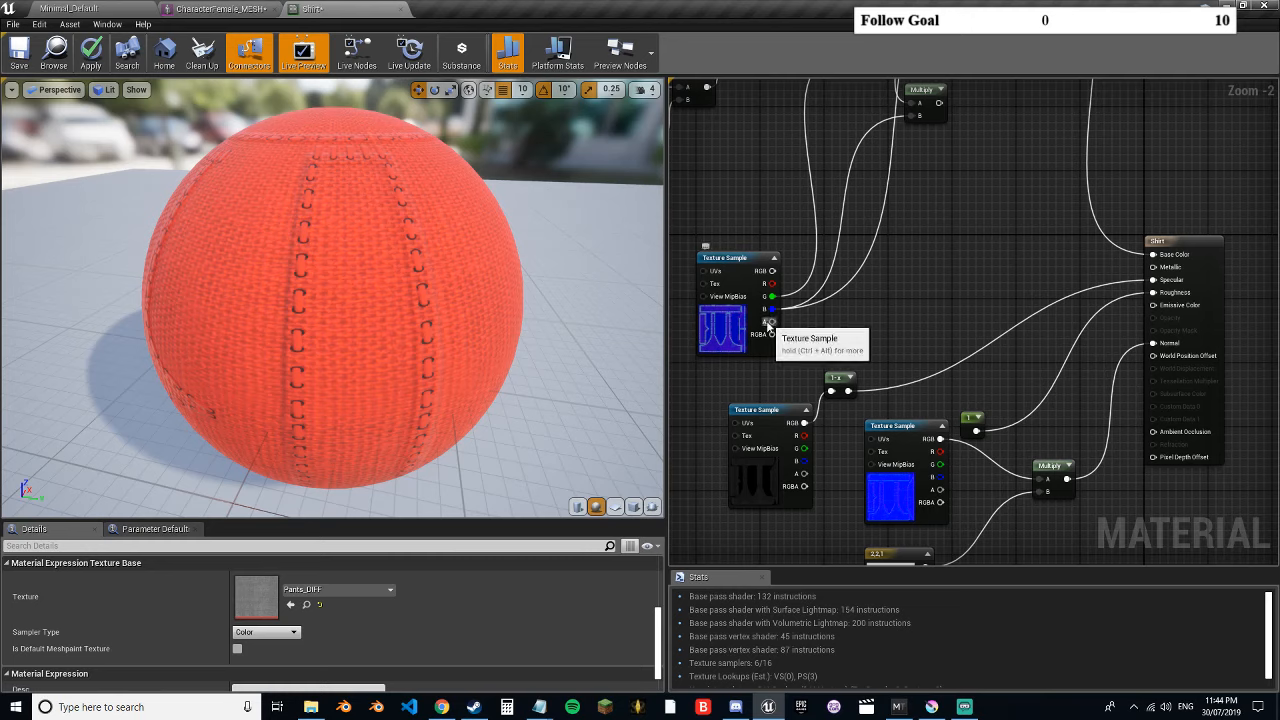
drag(768, 284, 830, 392)
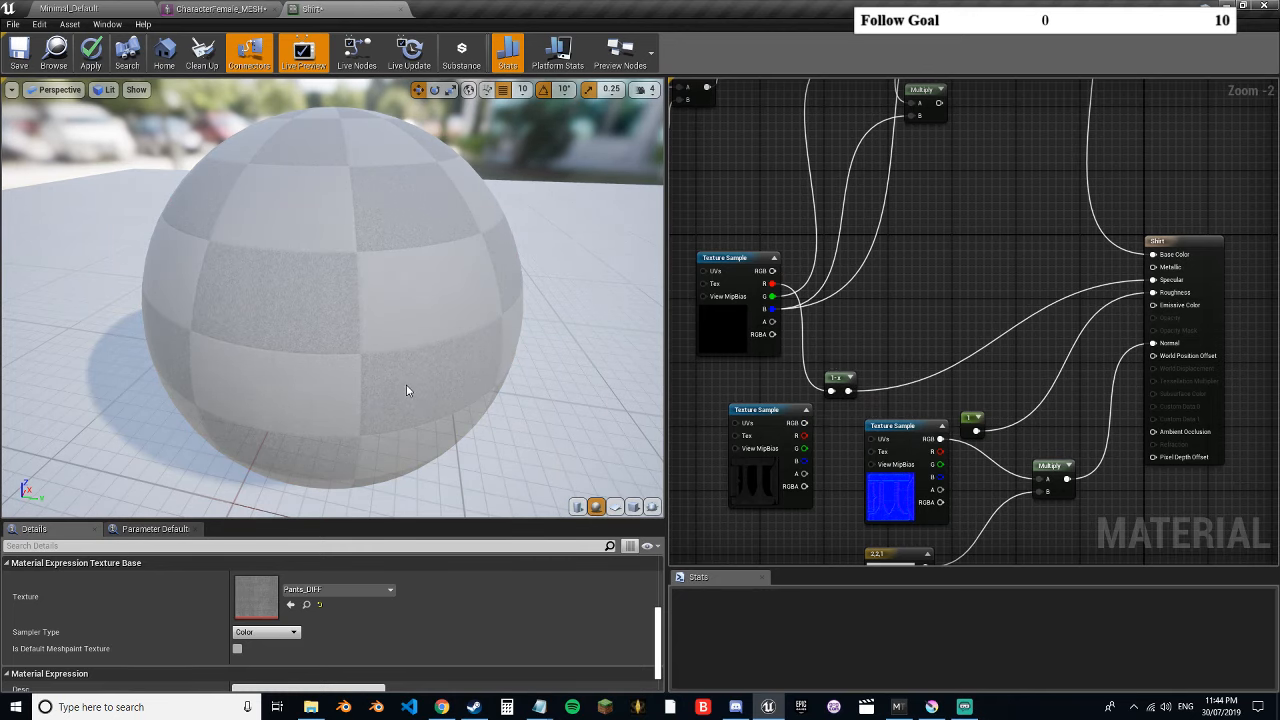
drag(405, 384, 250, 455)
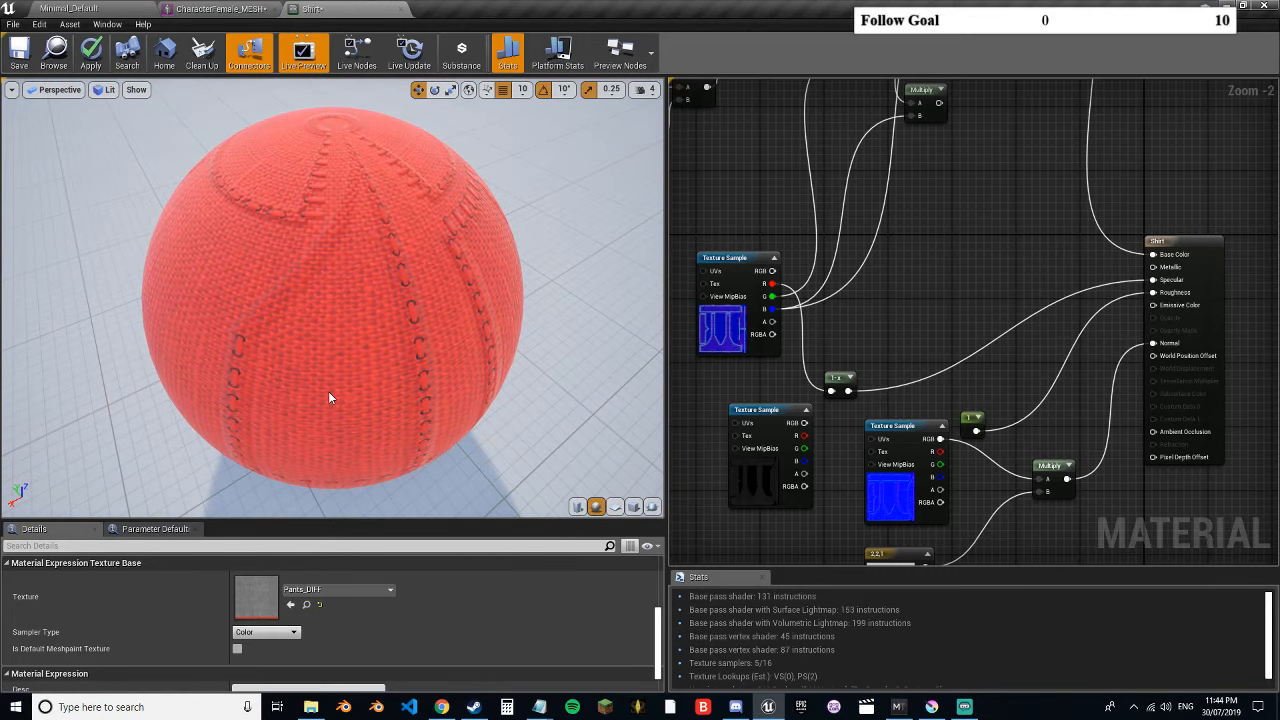
drag(858, 236, 913, 342)
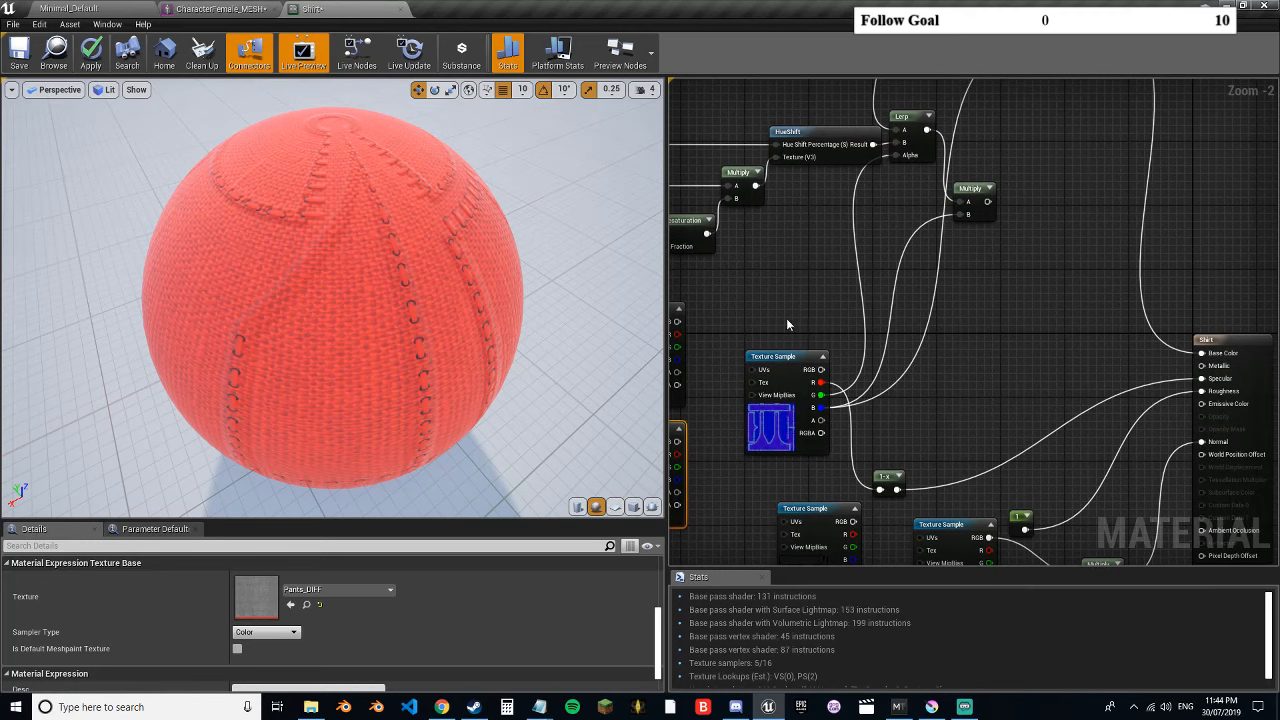
drag(734, 443, 866, 290)
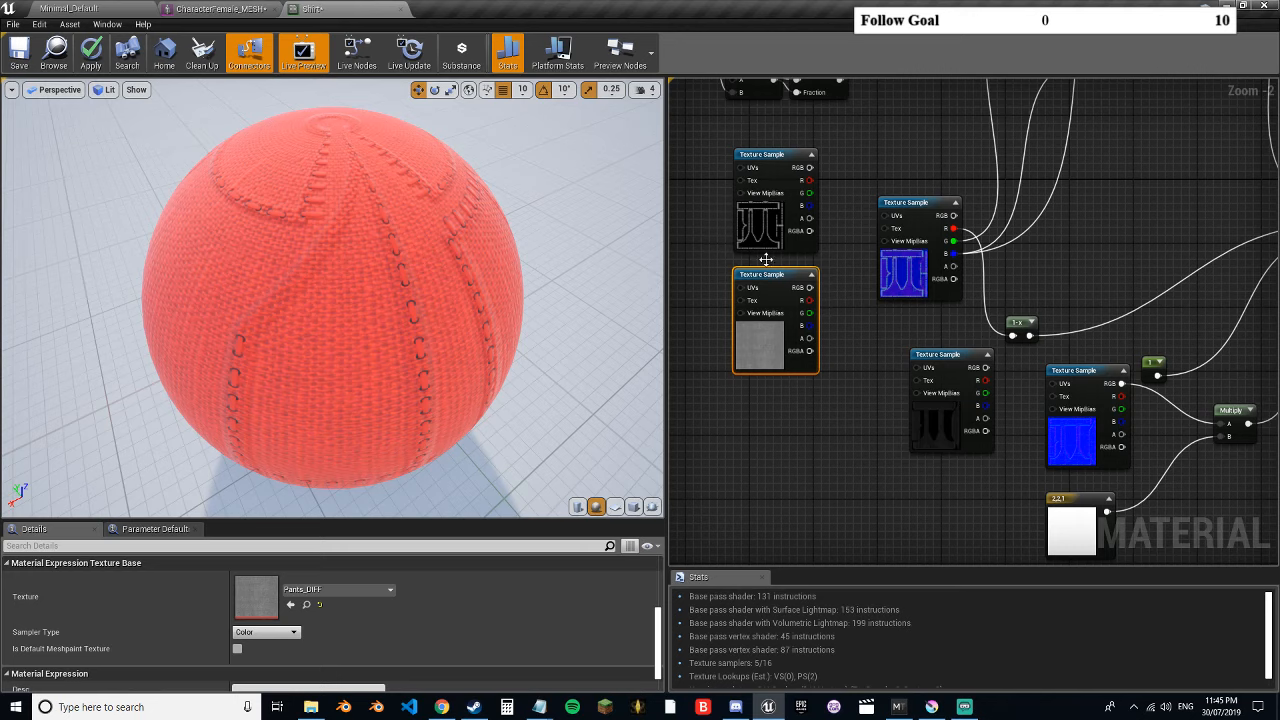
drag(898, 485, 871, 497)
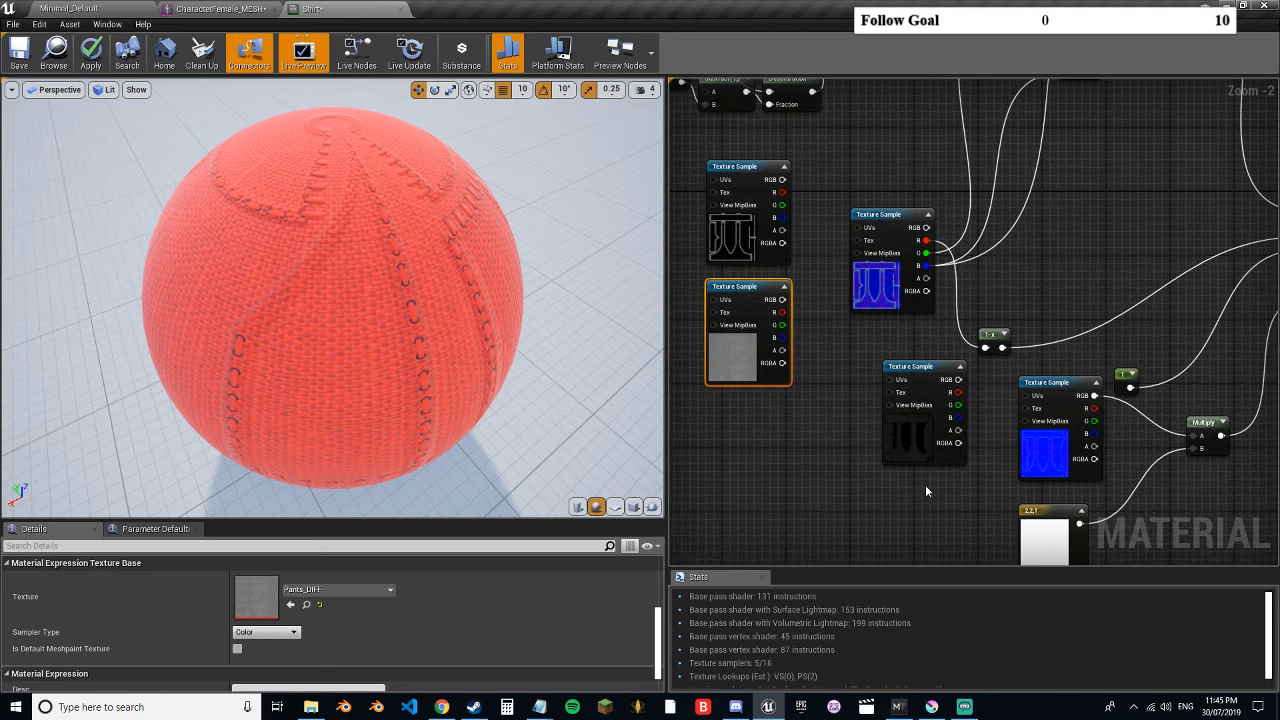
drag(1074, 266, 974, 332)
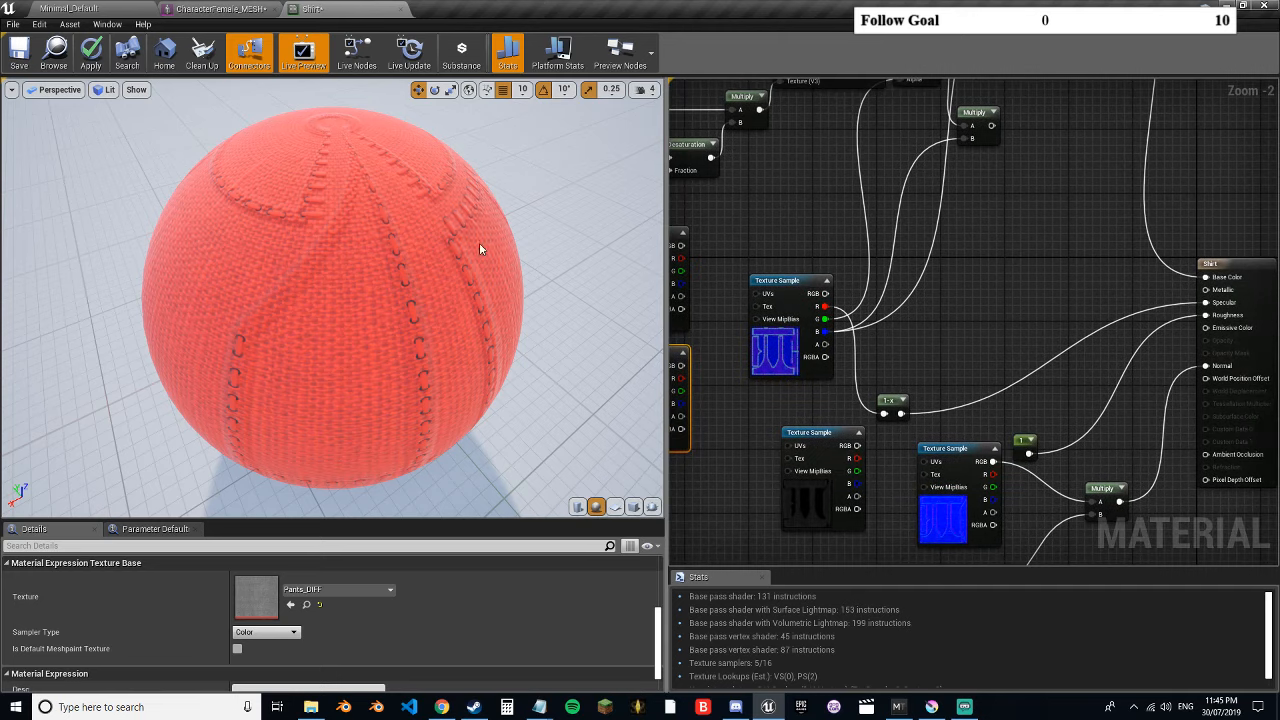